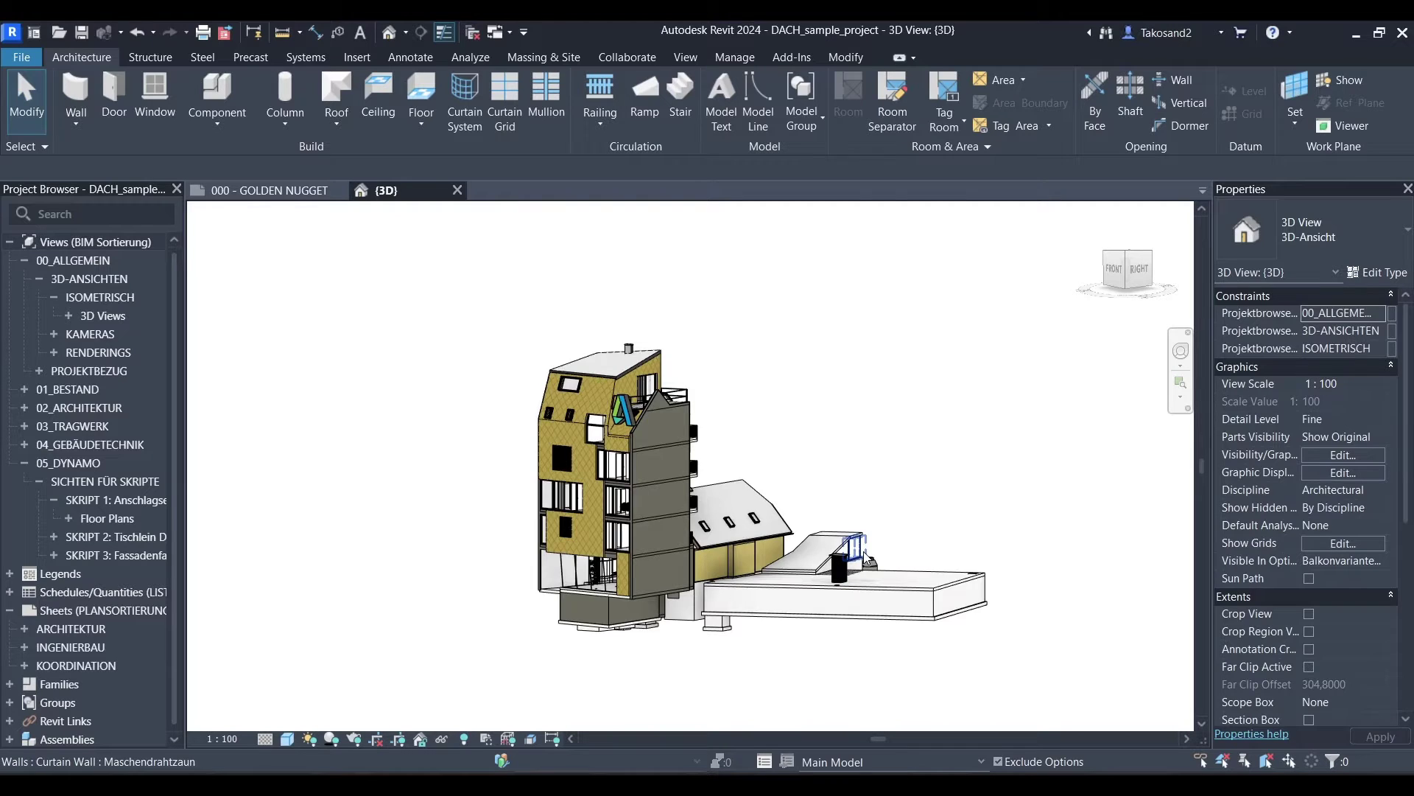
pyautogui.scroll(1, 796, 651)
pyautogui.scroll(1, 741, 470)
pyautogui.scroll(1, 722, 472)
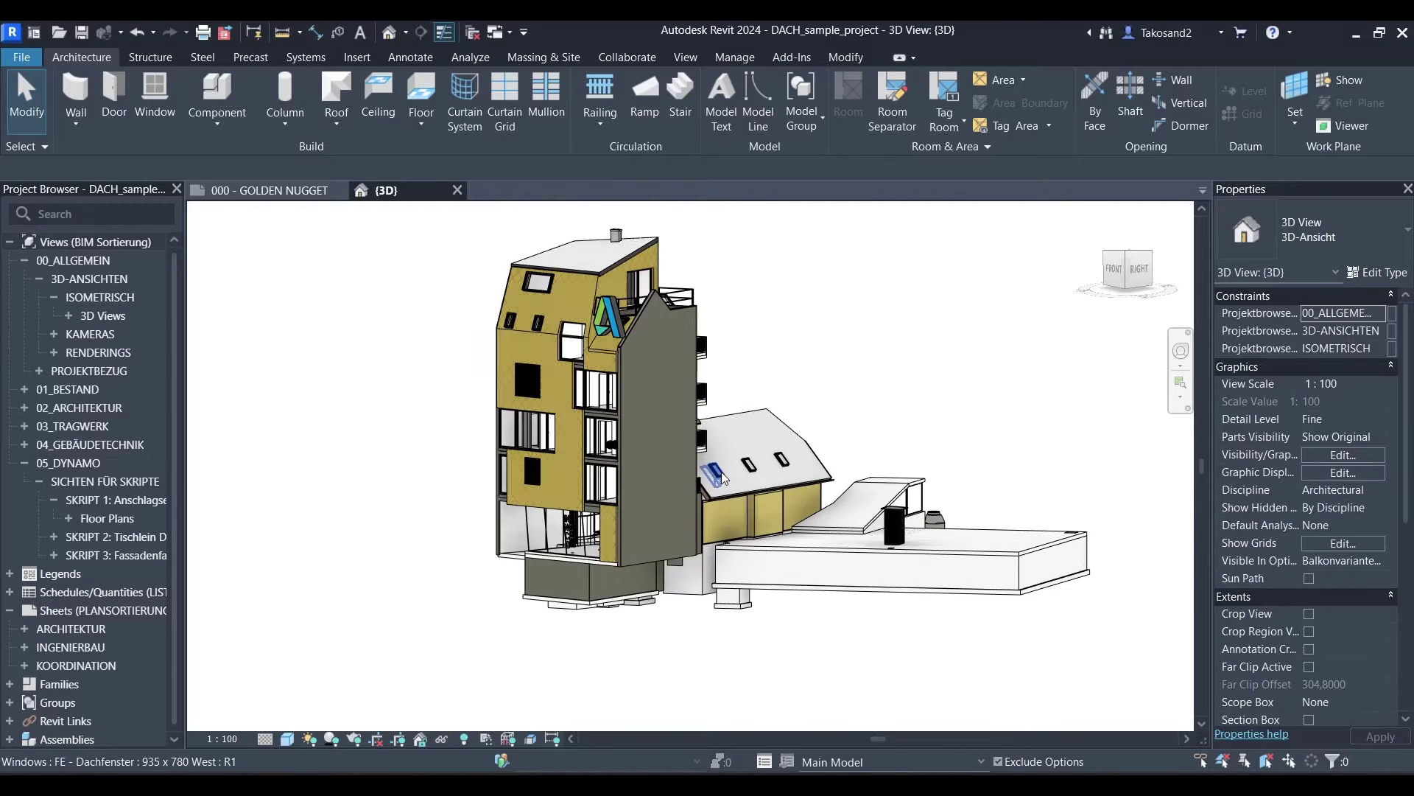
pyautogui.scroll(-1, 722, 472)
# - Orbit the building and check a facade window's Head Height, leaving global parameters unchanged
pyautogui.moveTo(1138, 260); pyautogui.dragTo(854, 311)
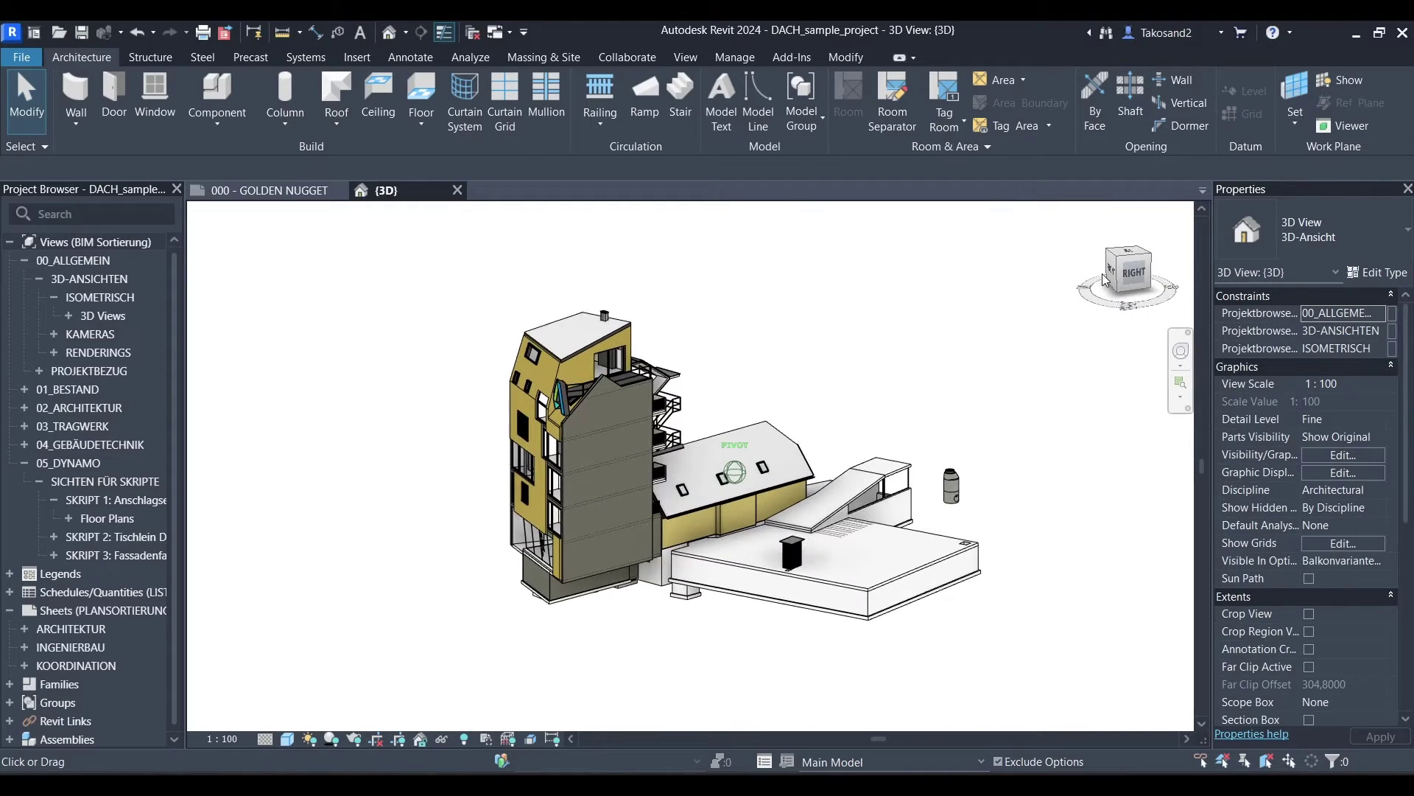
pyautogui.keyDown('shift'); pyautogui.moveTo(855, 311); pyautogui.dragTo(322, 240, button='middle'); pyautogui.keyUp('shift')
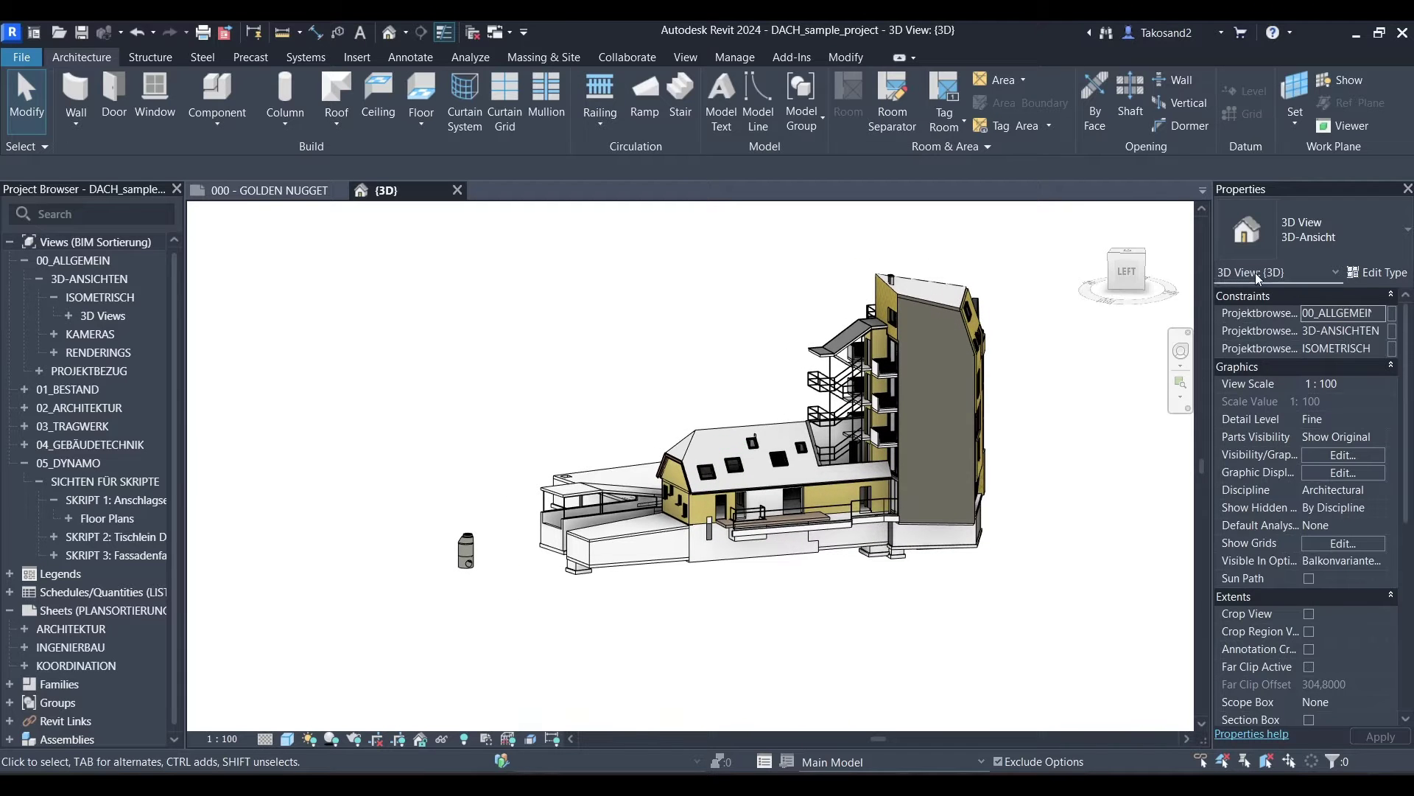
pyautogui.moveTo(1127, 270)
pyautogui.moveTo(1143, 261)
pyautogui.keyDown('shift'); pyautogui.mouseDown(button='middle')
pyautogui.moveTo(718, 259)
pyautogui.moveTo(580, 611)
pyautogui.mouseUp(button='middle'); pyautogui.keyUp('shift')
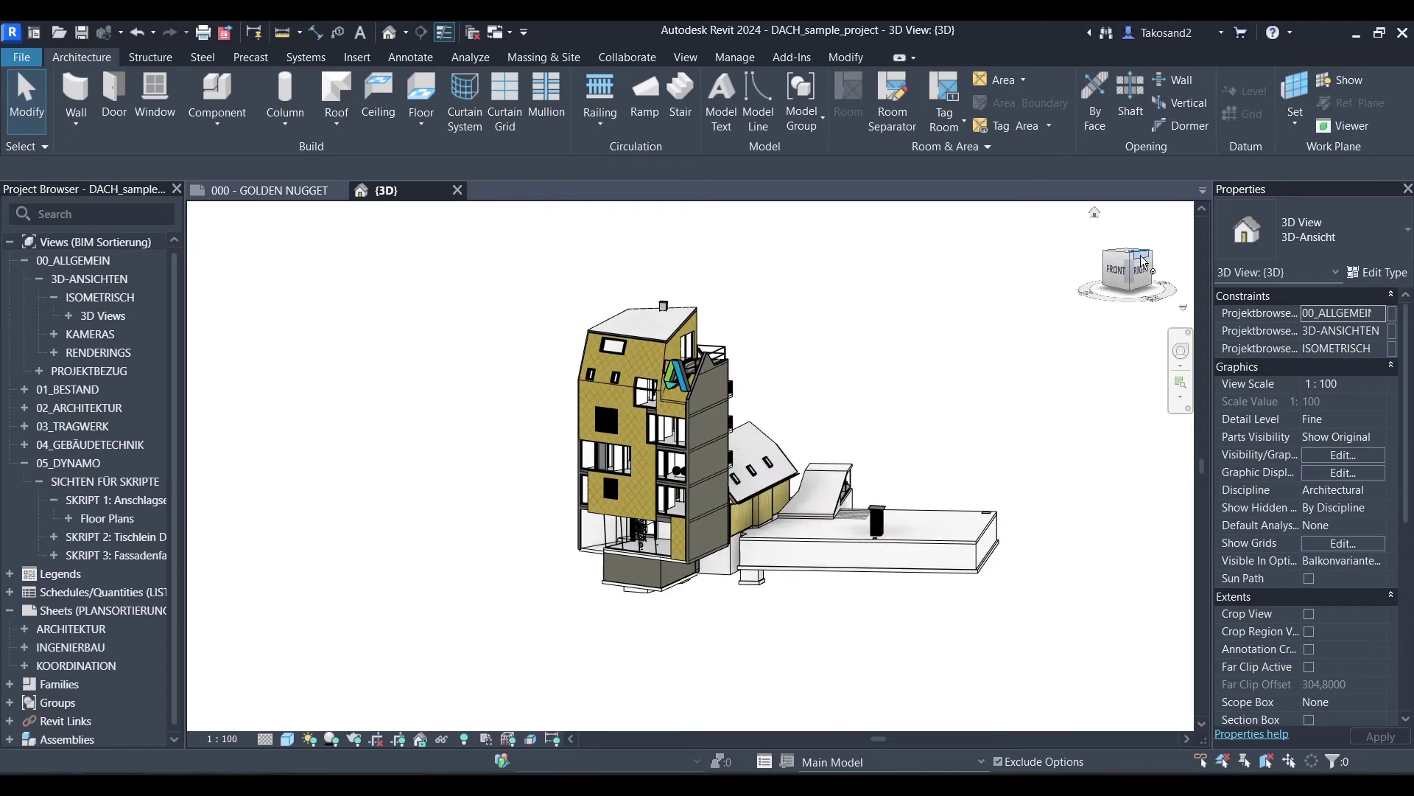
pyautogui.scroll(4, 846, 404)
pyautogui.scroll(2, 846, 405)
pyautogui.scroll(-1, 840, 402)
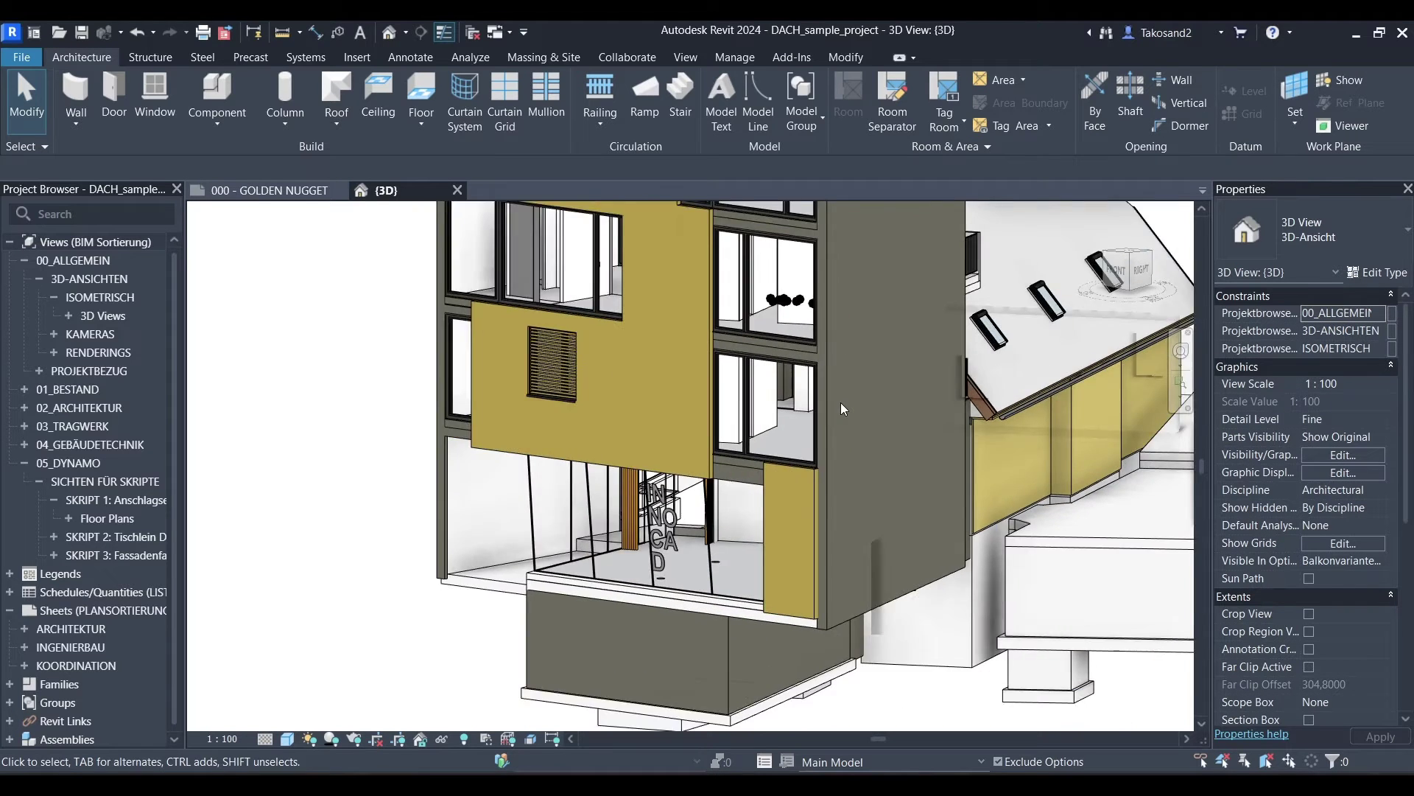
pyautogui.scroll(-2, 841, 403)
pyautogui.scroll(-2, 840, 403)
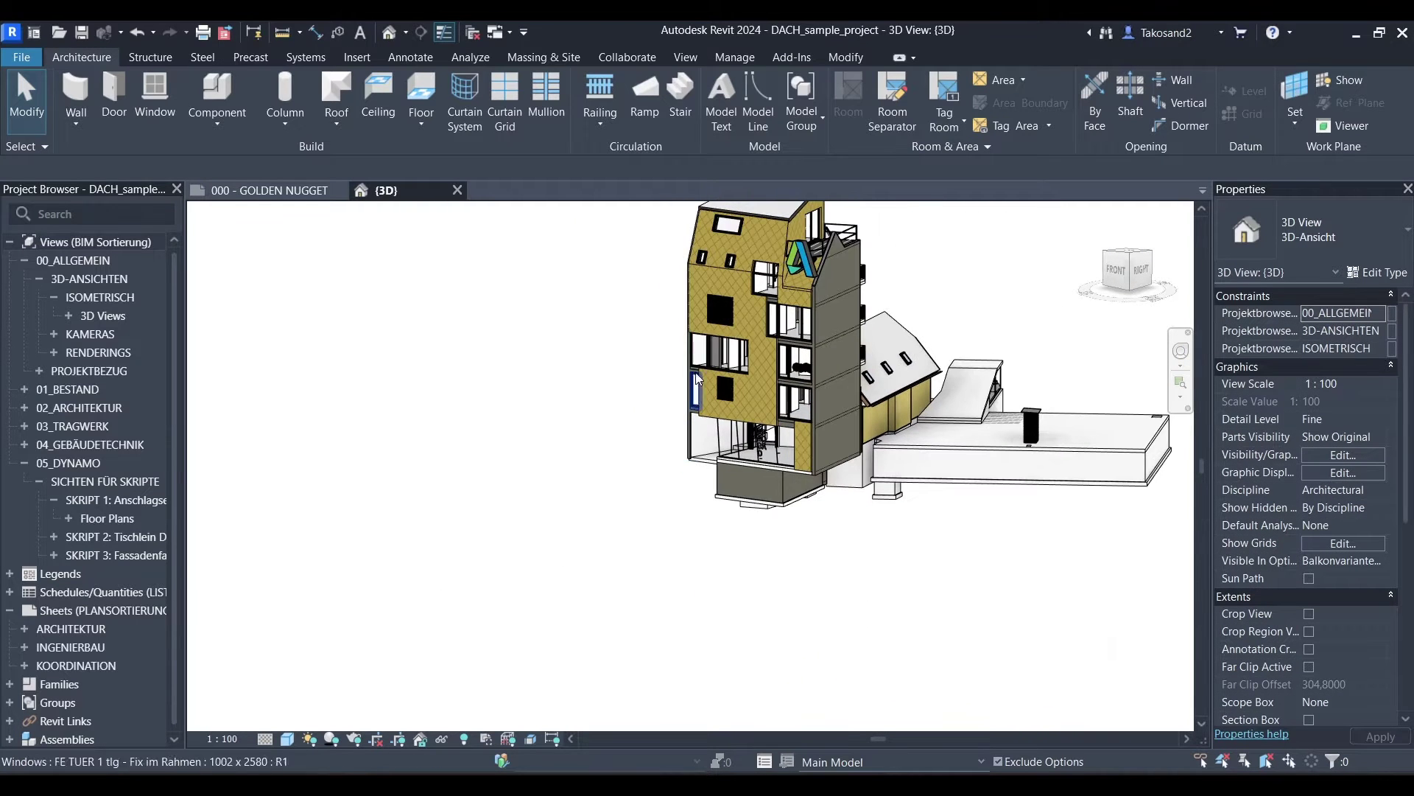
pyautogui.scroll(2, 849, 272)
pyautogui.scroll(-1, 849, 271)
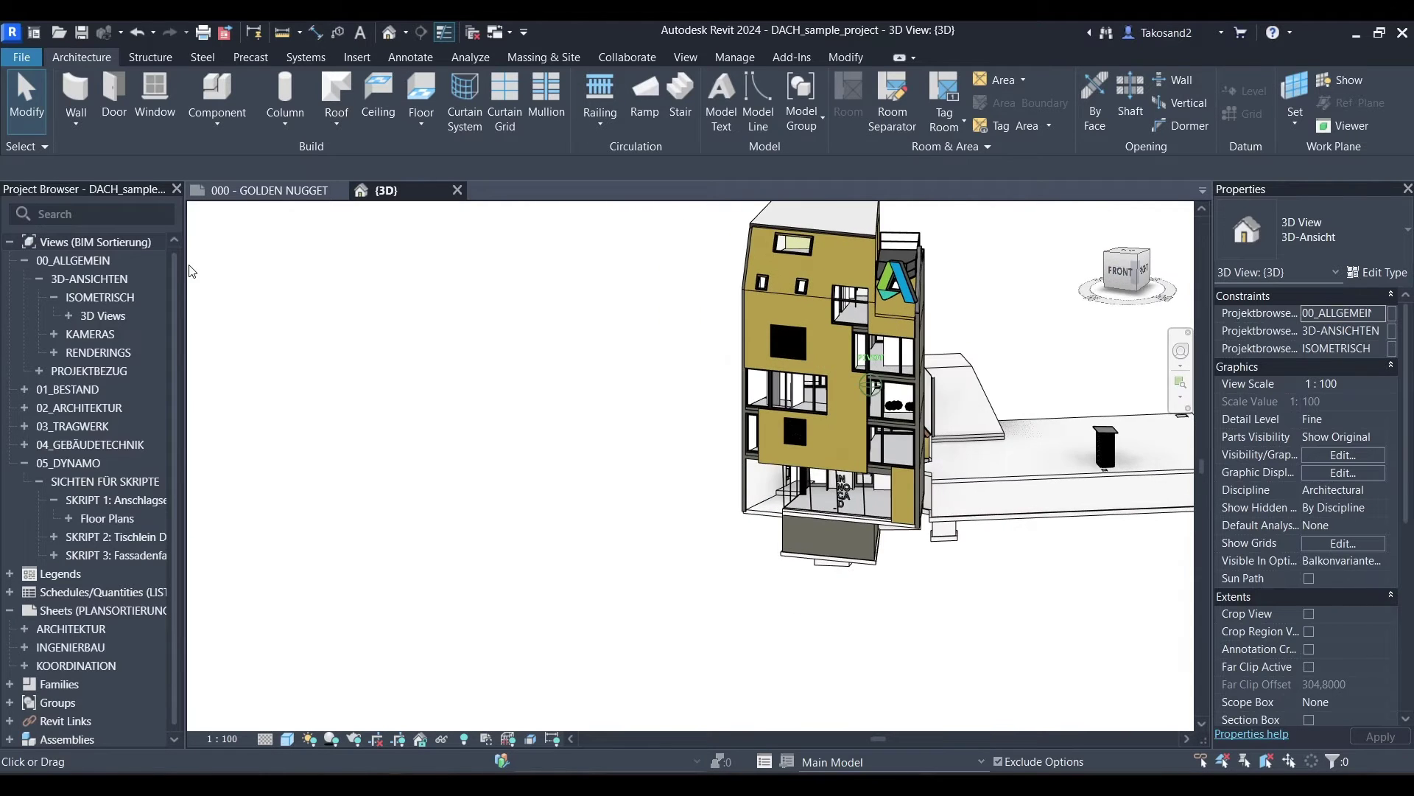
pyautogui.moveTo(1110, 262); pyautogui.dragTo(878, 353)
pyautogui.scroll(3, 916, 421)
pyautogui.scroll(2, 916, 419)
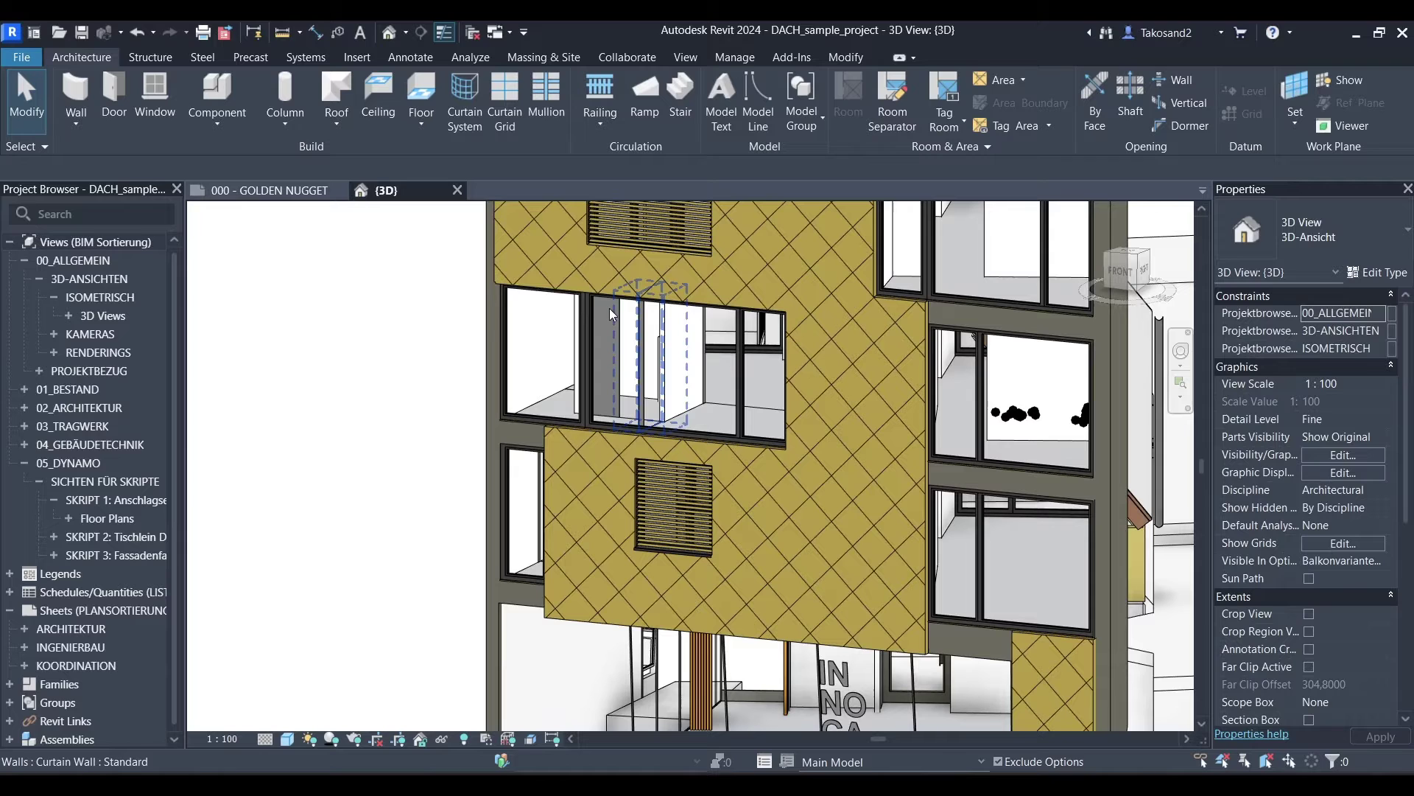
pyautogui.click(546, 332)
pyautogui.scroll(-2, 520, 337)
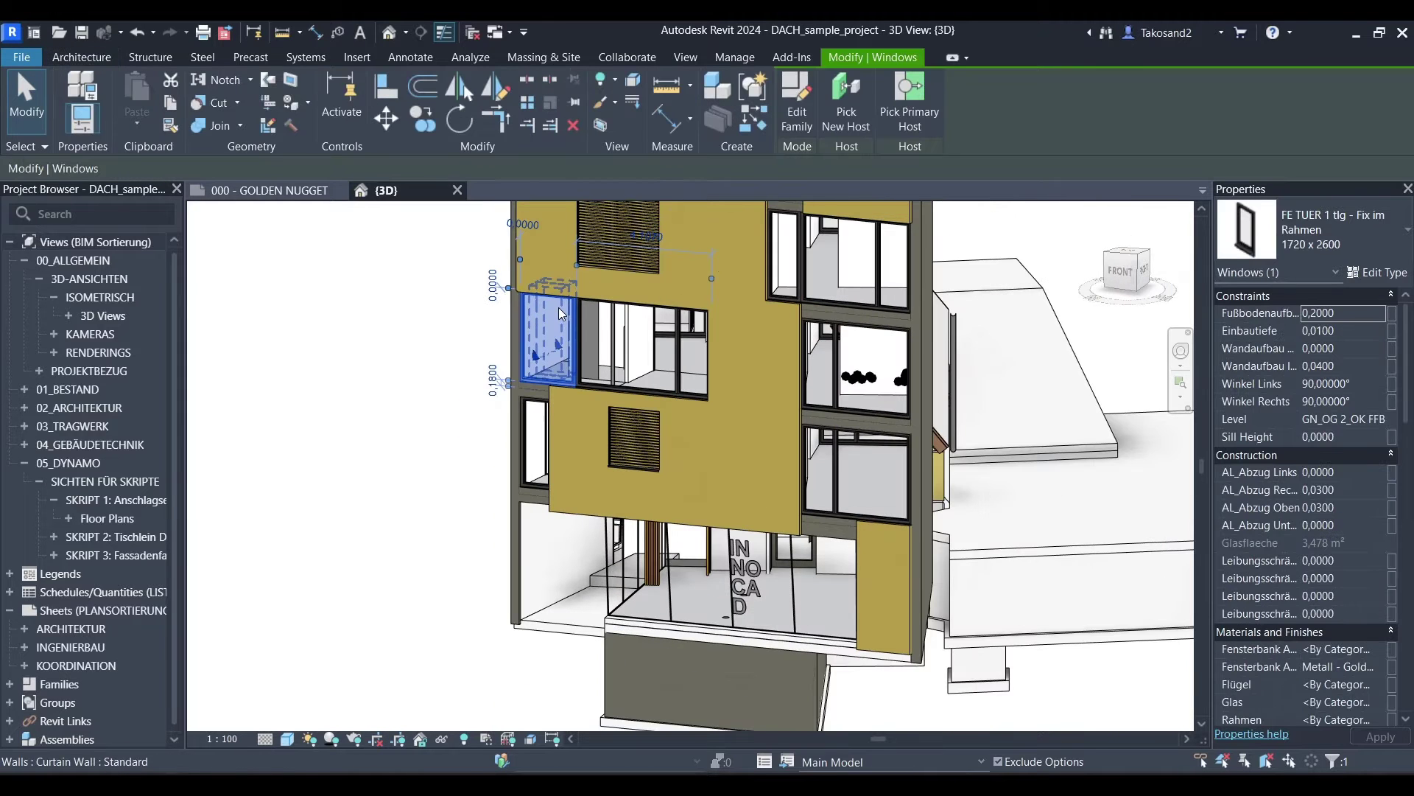
pyautogui.scroll(-1, 483, 359)
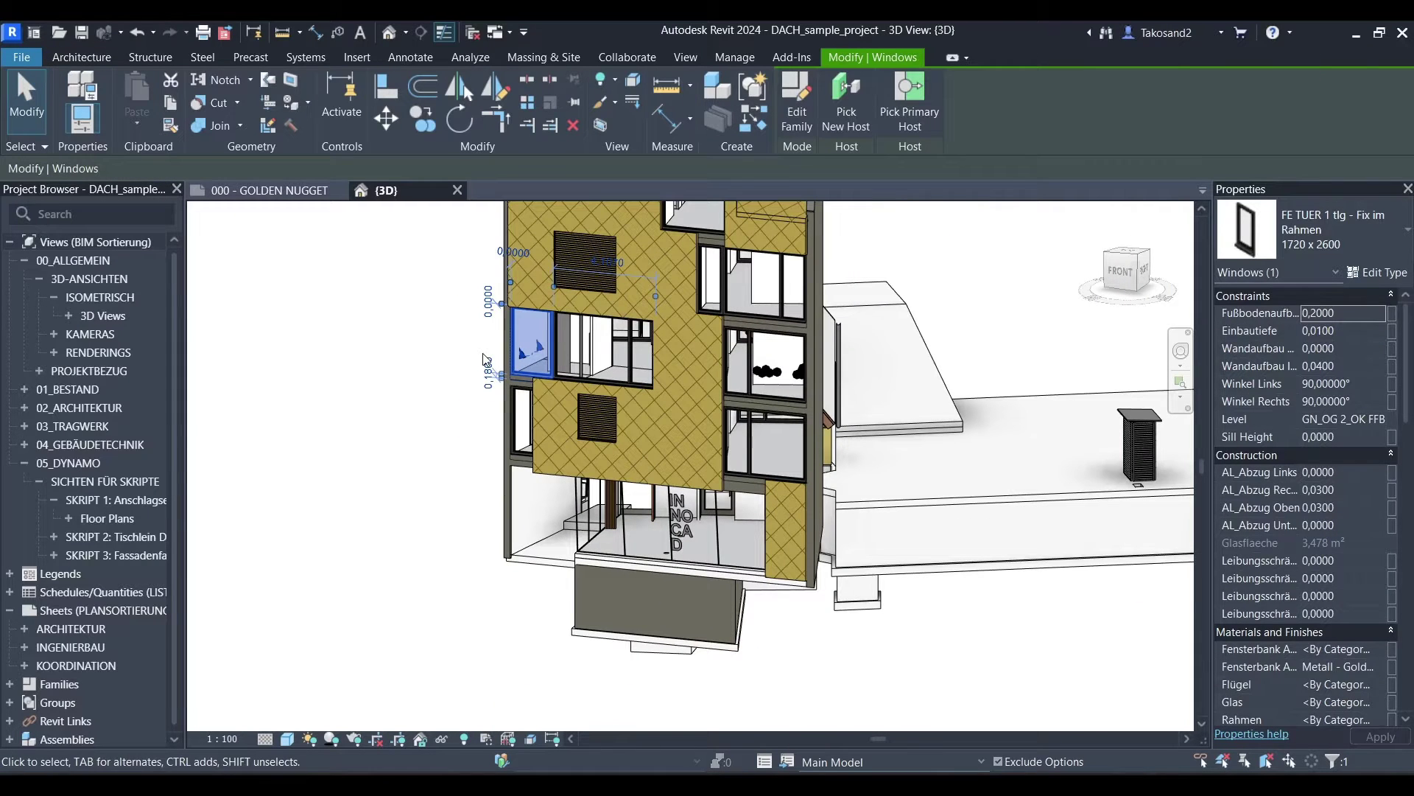
pyautogui.scroll(-2, 1278, 554)
pyautogui.scroll(-2, 1279, 554)
pyautogui.scroll(-2, 1279, 554)
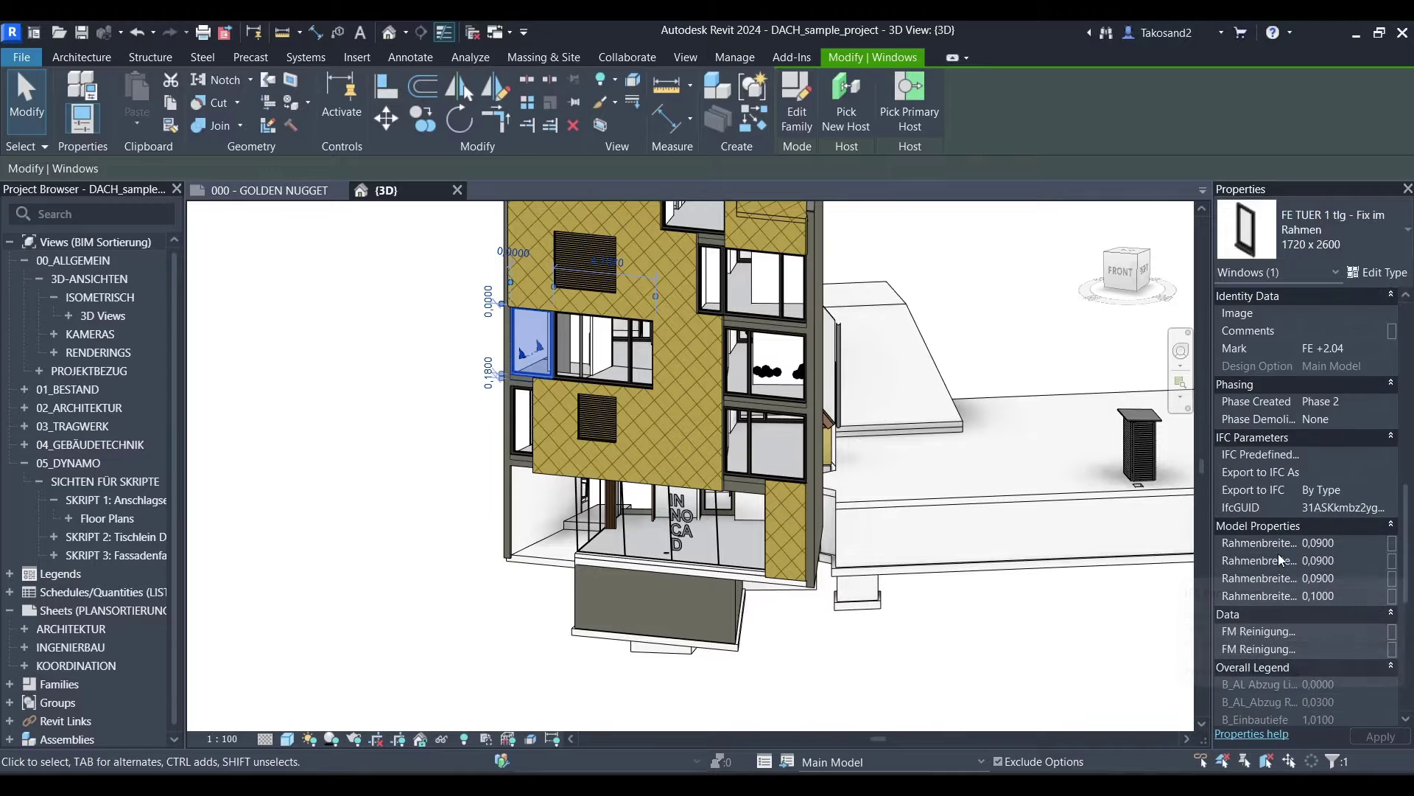
pyautogui.scroll(-2, 1278, 554)
pyautogui.scroll(-3, 1279, 554)
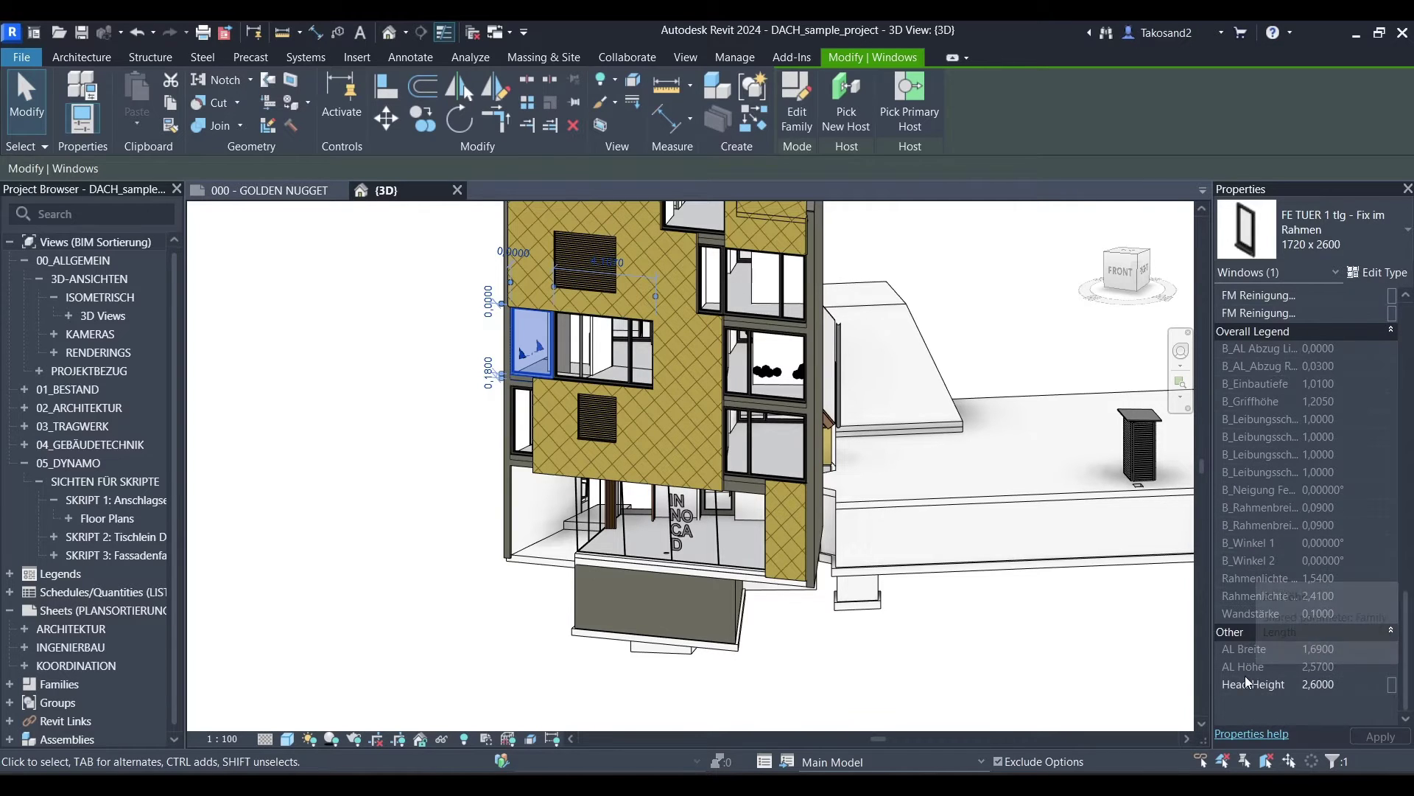
pyautogui.scroll(1, 1272, 364)
pyautogui.scroll(2, 1261, 340)
pyautogui.scroll(2, 1261, 340)
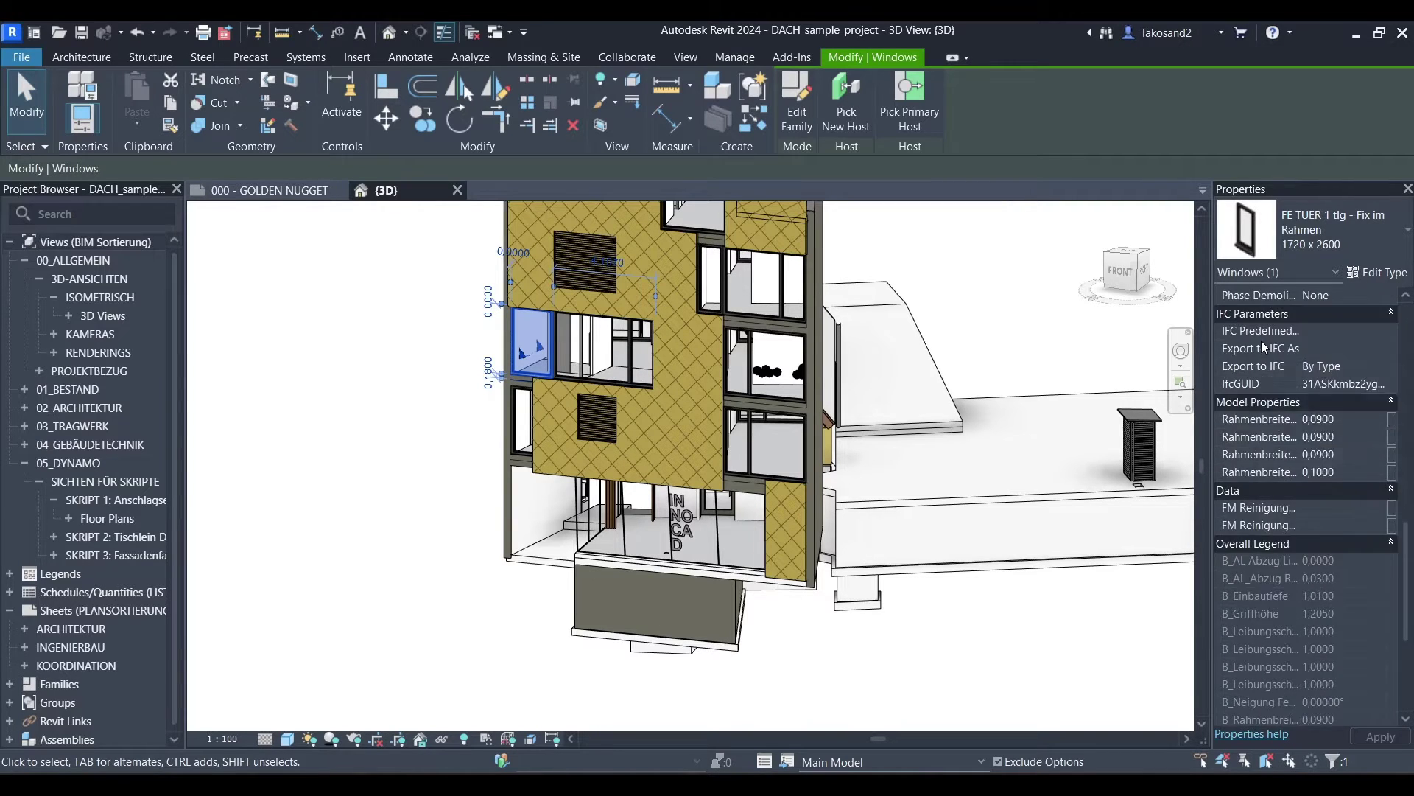
pyautogui.scroll(-3, 1265, 400)
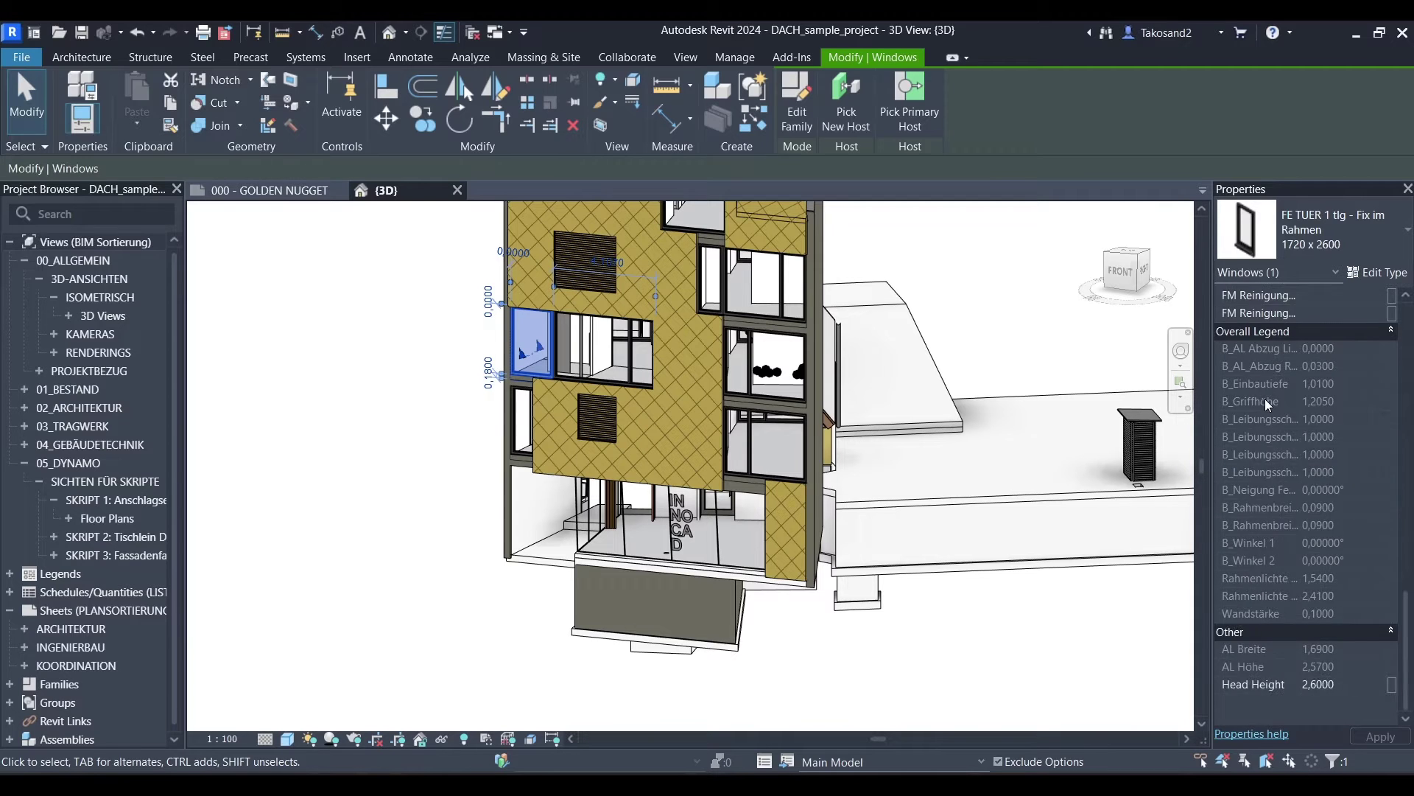
pyautogui.scroll(3, 1265, 400)
pyautogui.scroll(1, 1266, 399)
pyautogui.scroll(2, 1264, 400)
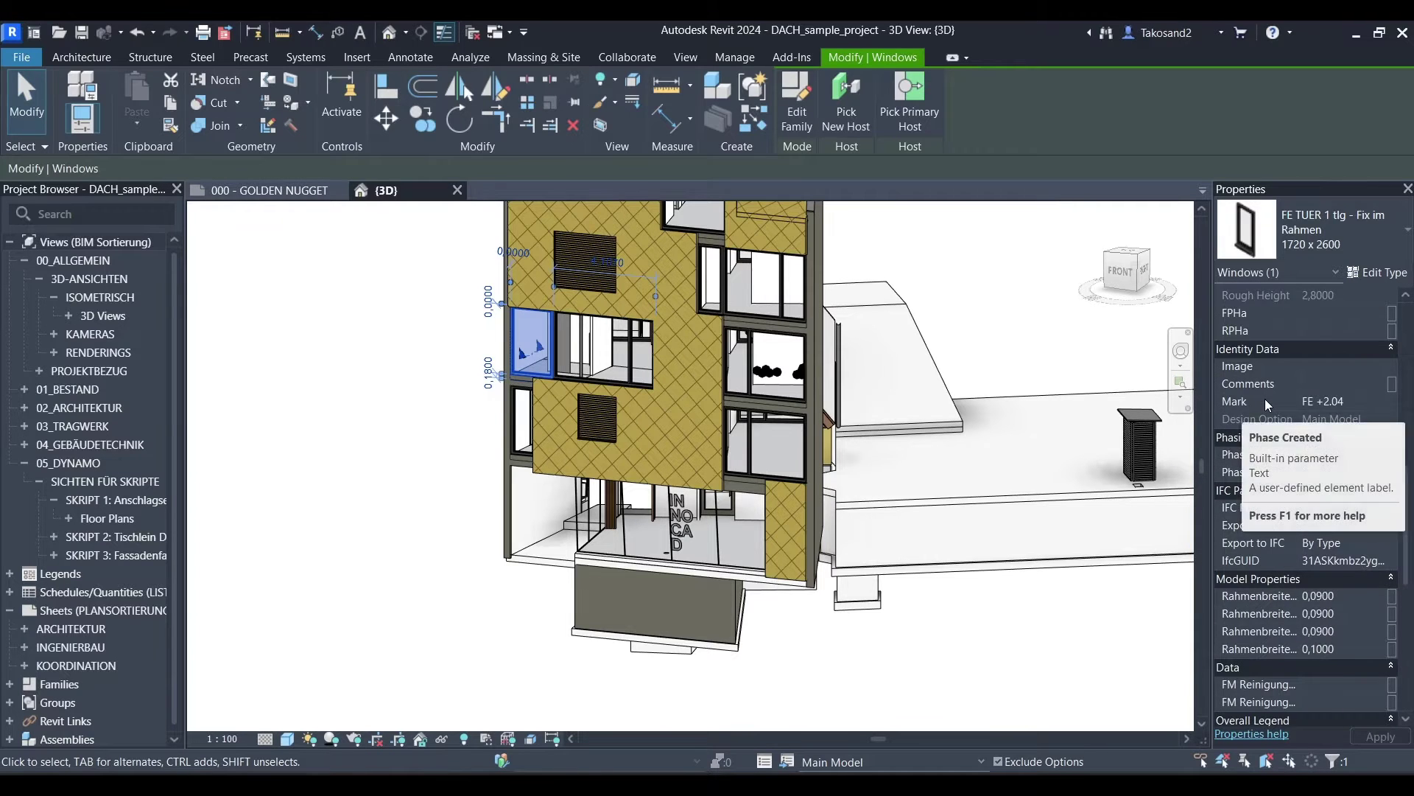
pyautogui.scroll(-5, 1265, 398)
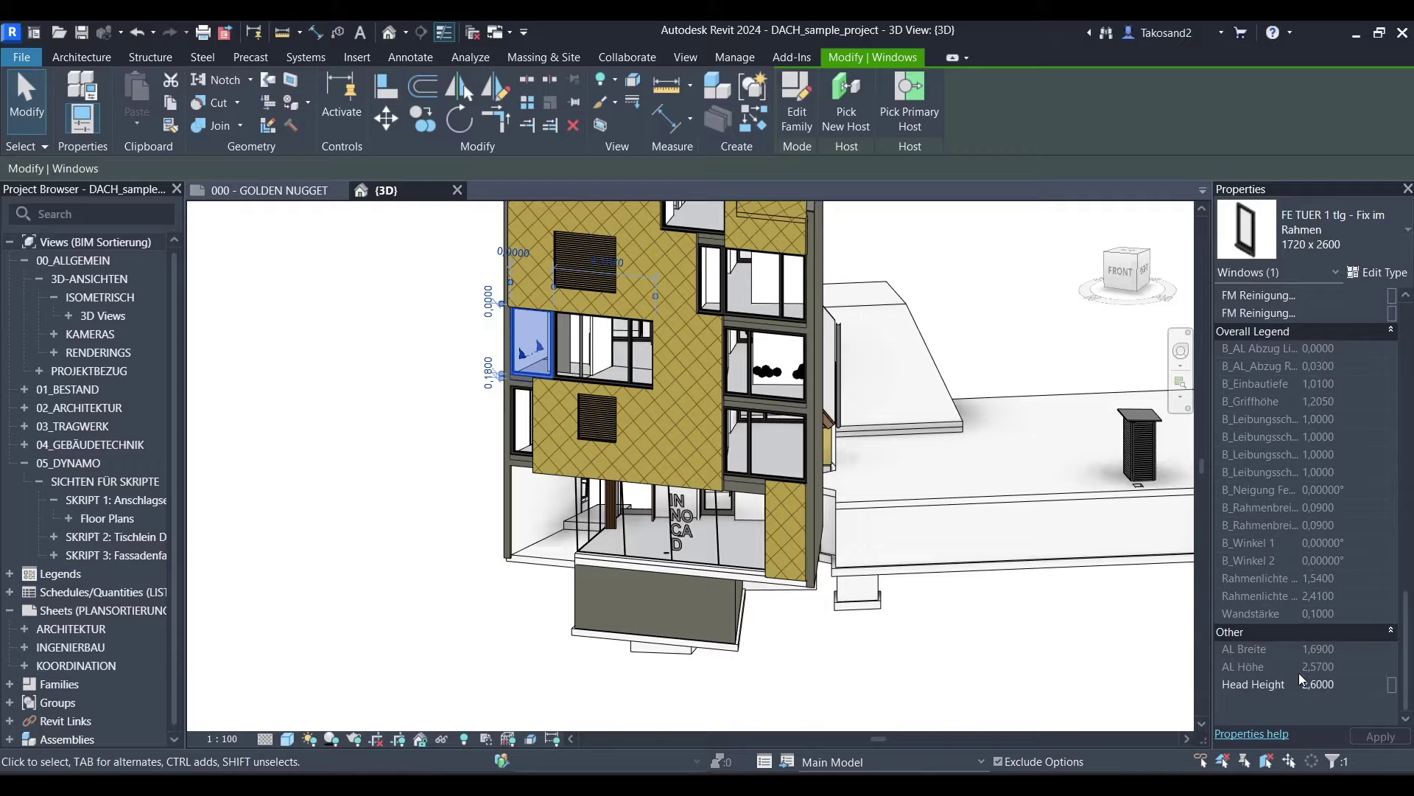
pyautogui.click(1392, 686)
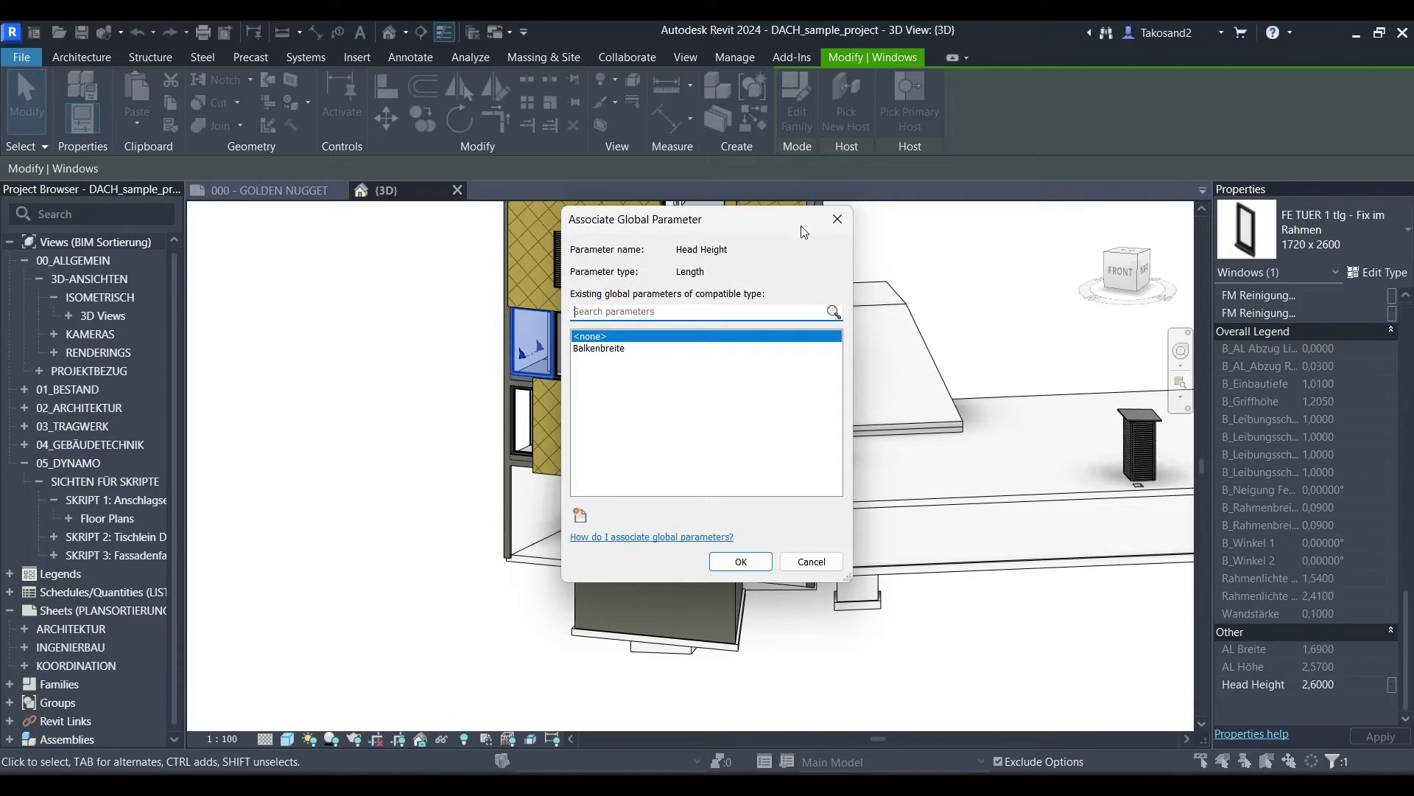
pyautogui.click(836, 223)
pyautogui.scroll(-3, 513, 441)
# - Inspect a roof window, a wall, a balcony window and a stair railing
pyautogui.click(514, 441)
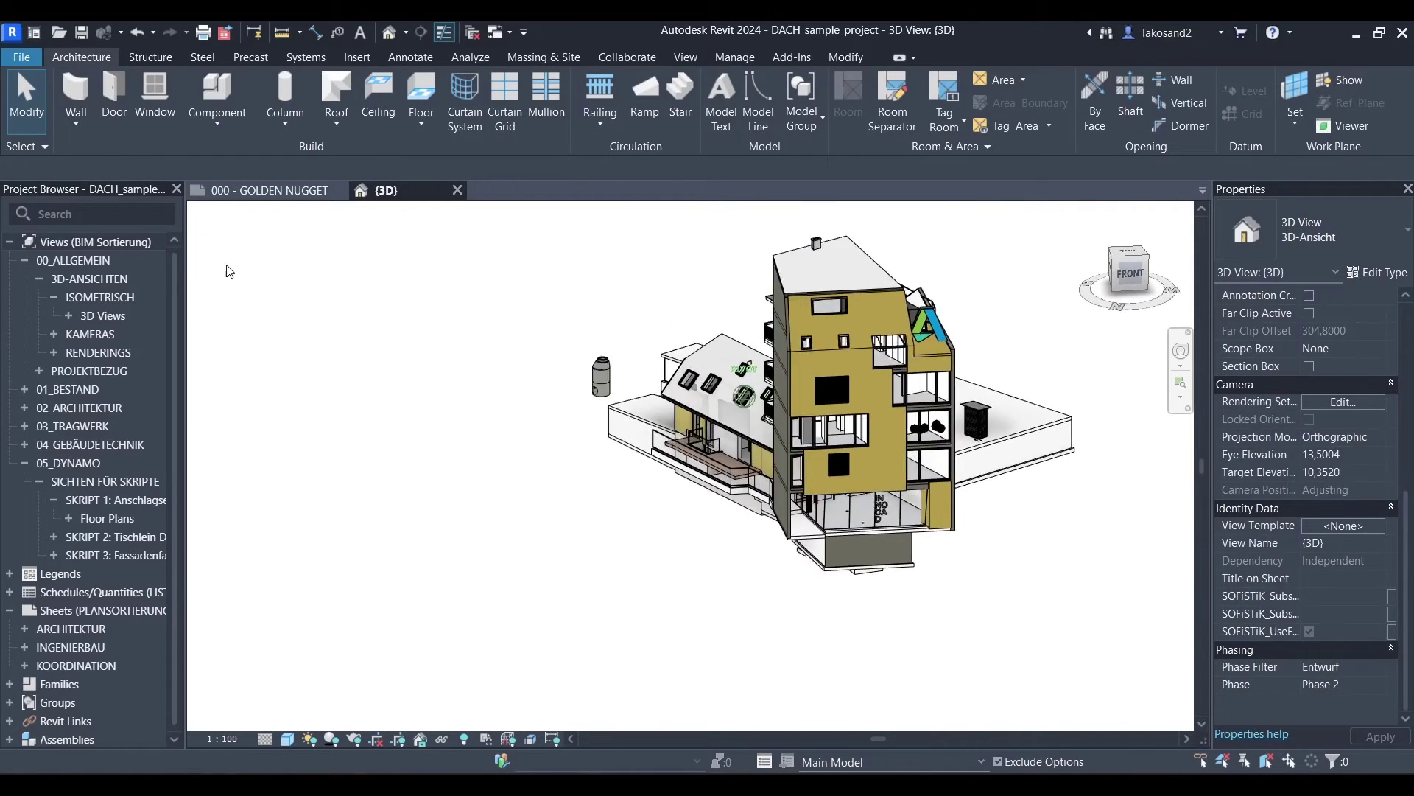
pyautogui.moveTo(1113, 261); pyautogui.dragTo(332, 281)
pyautogui.scroll(2, 789, 365)
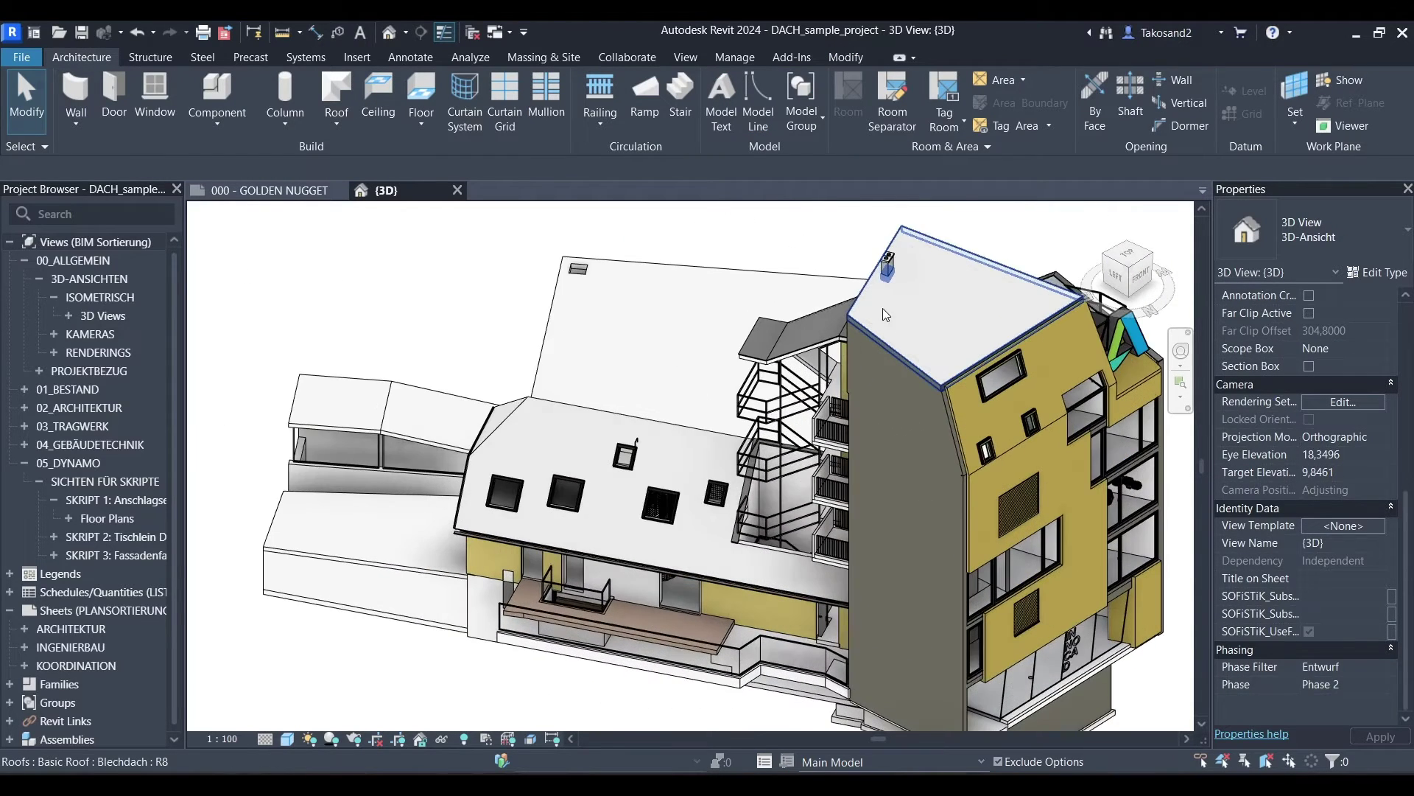
pyautogui.scroll(3, 789, 364)
pyautogui.click(518, 481)
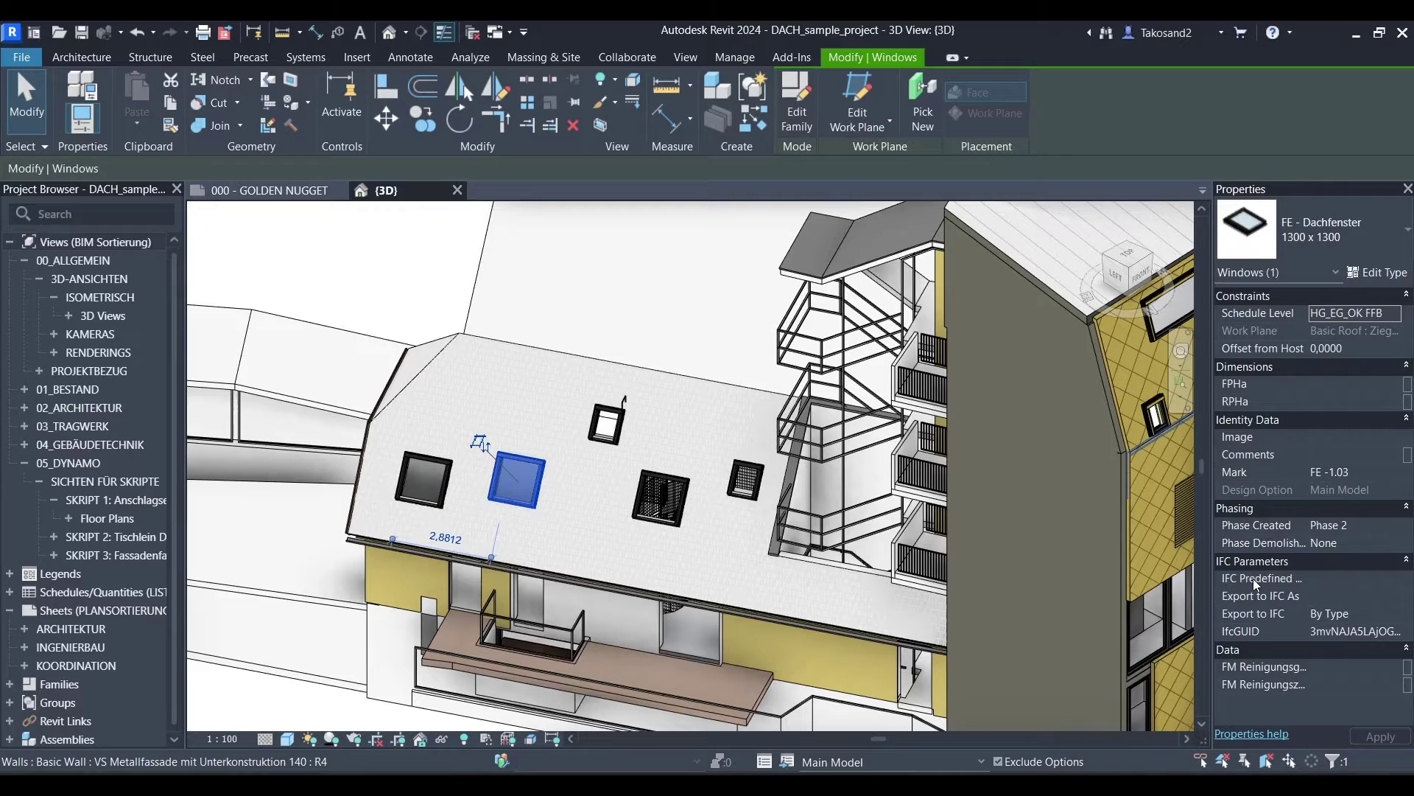
pyautogui.scroll(-2, 332, 618)
pyautogui.click(331, 640)
pyautogui.scroll(-3, 342, 652)
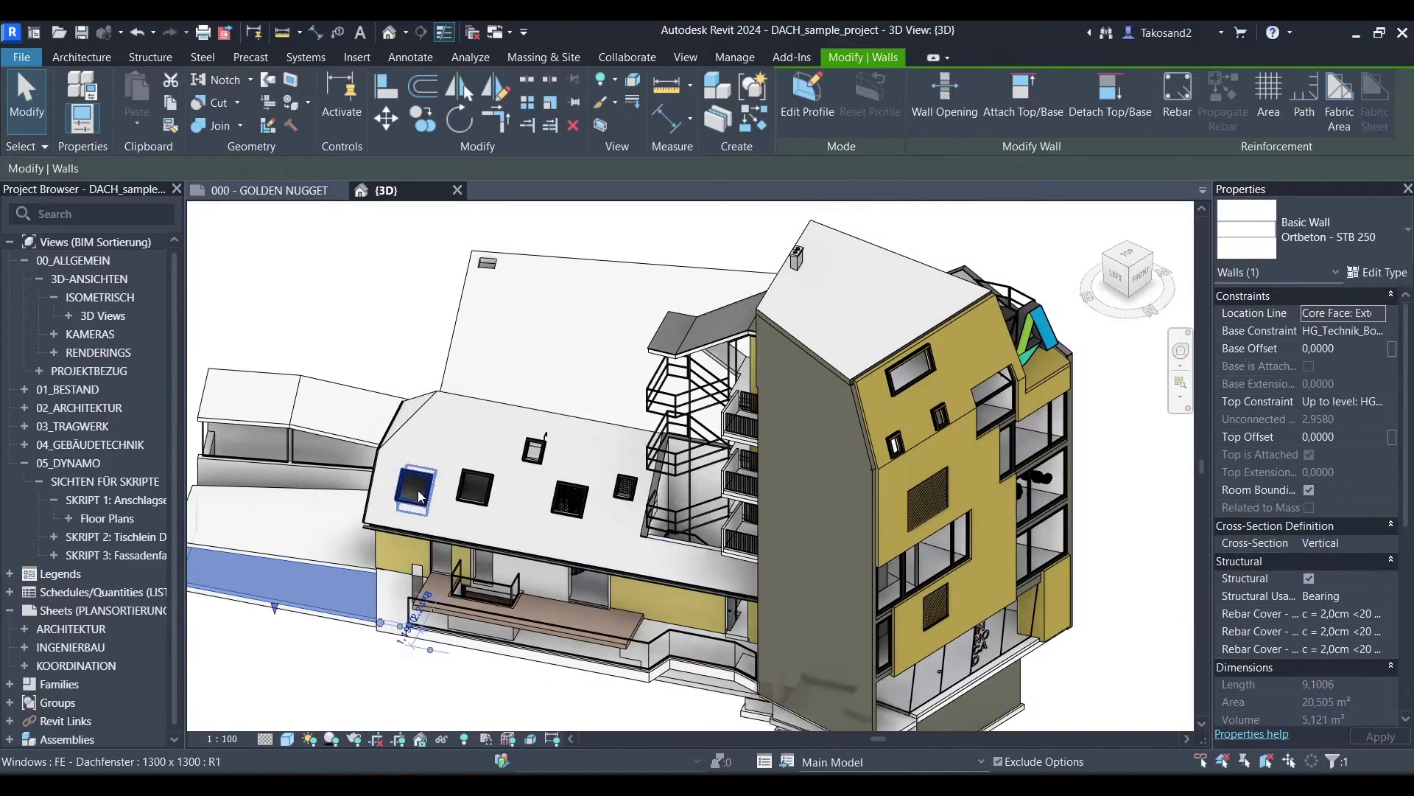
pyautogui.click(358, 670)
pyautogui.scroll(-2, 552, 530)
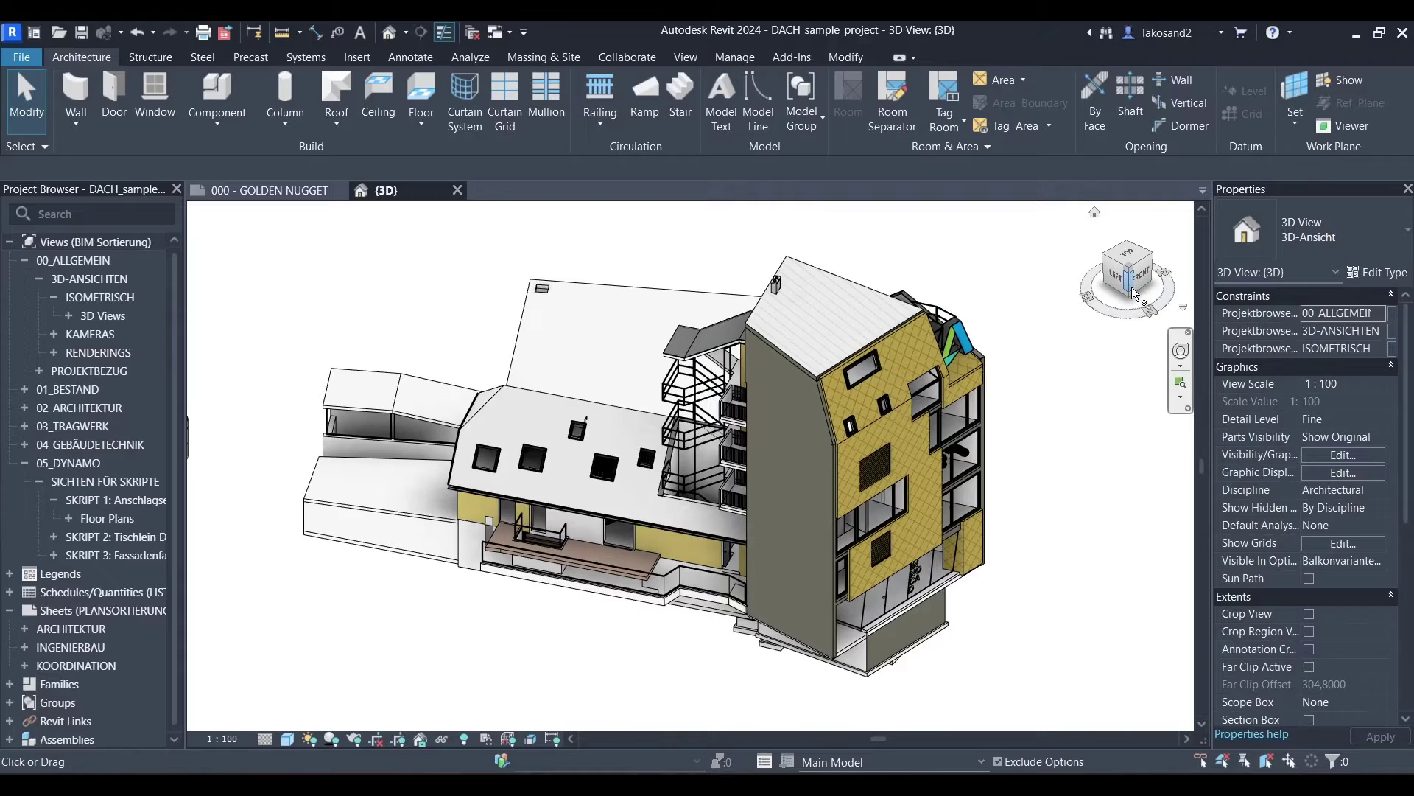
pyautogui.moveTo(1133, 293); pyautogui.dragTo(291, 321)
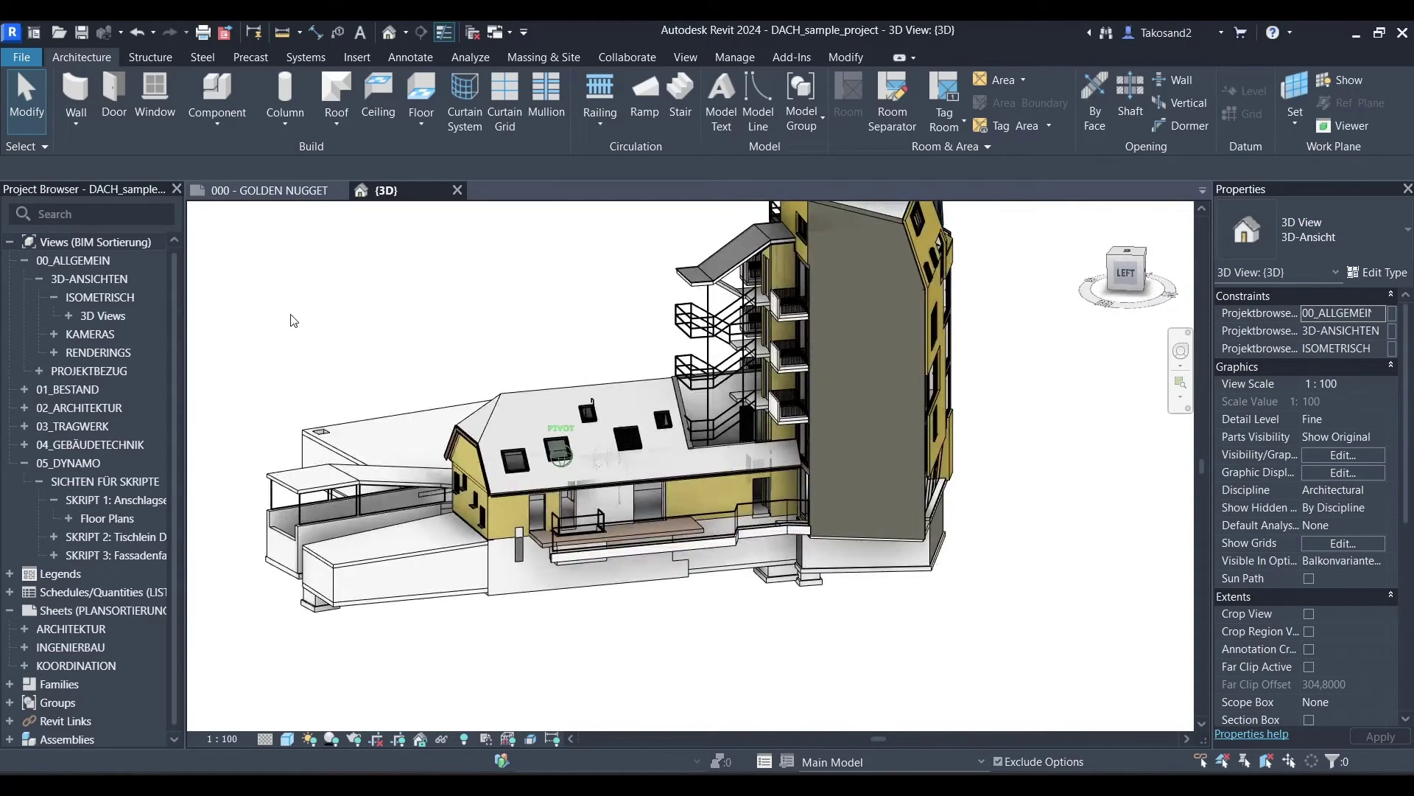
pyautogui.keyDown('shift'); pyautogui.moveTo(290, 320); pyautogui.dragTo(312, 325, button='middle'); pyautogui.keyUp('shift')
pyautogui.scroll(2, 686, 298)
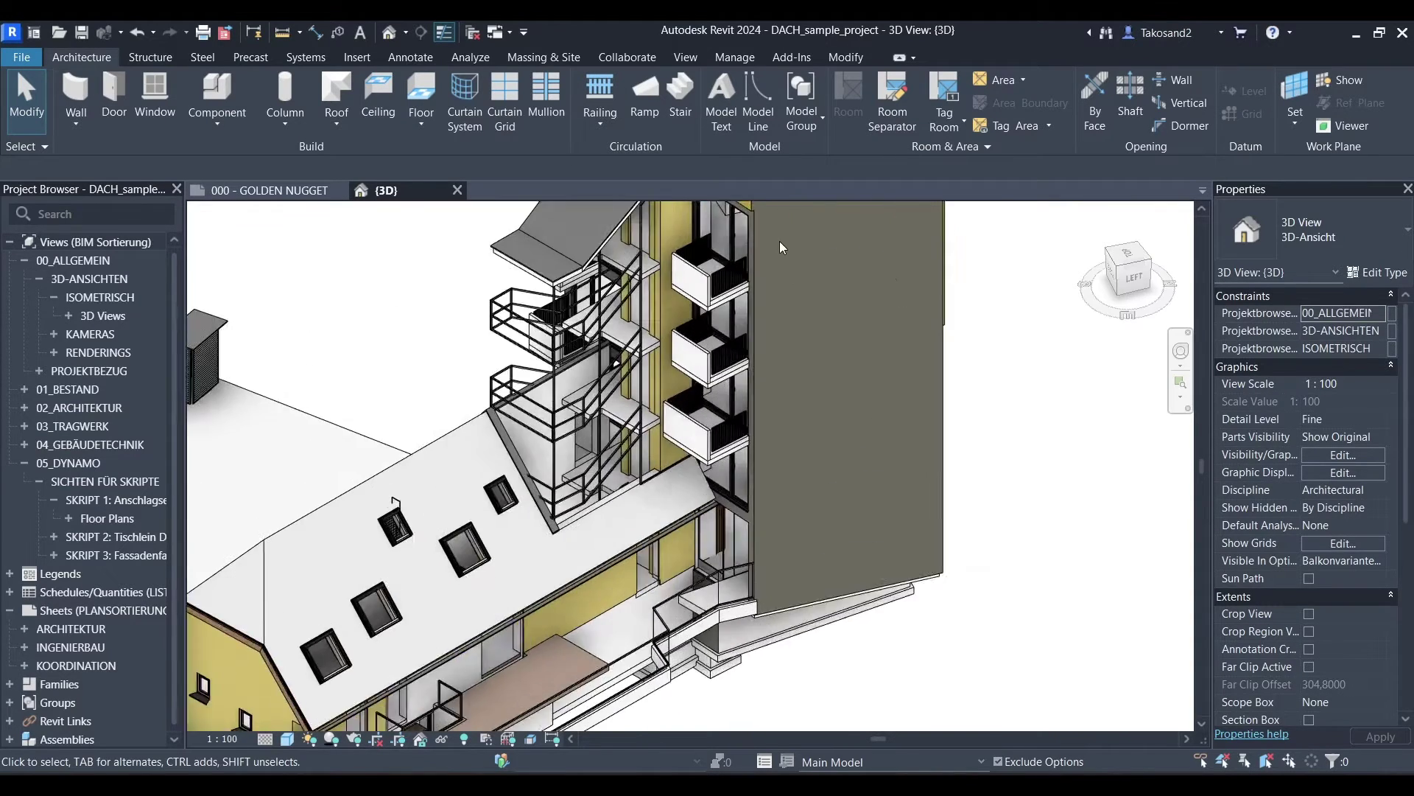
pyautogui.scroll(2, 685, 298)
pyautogui.scroll(1, 686, 299)
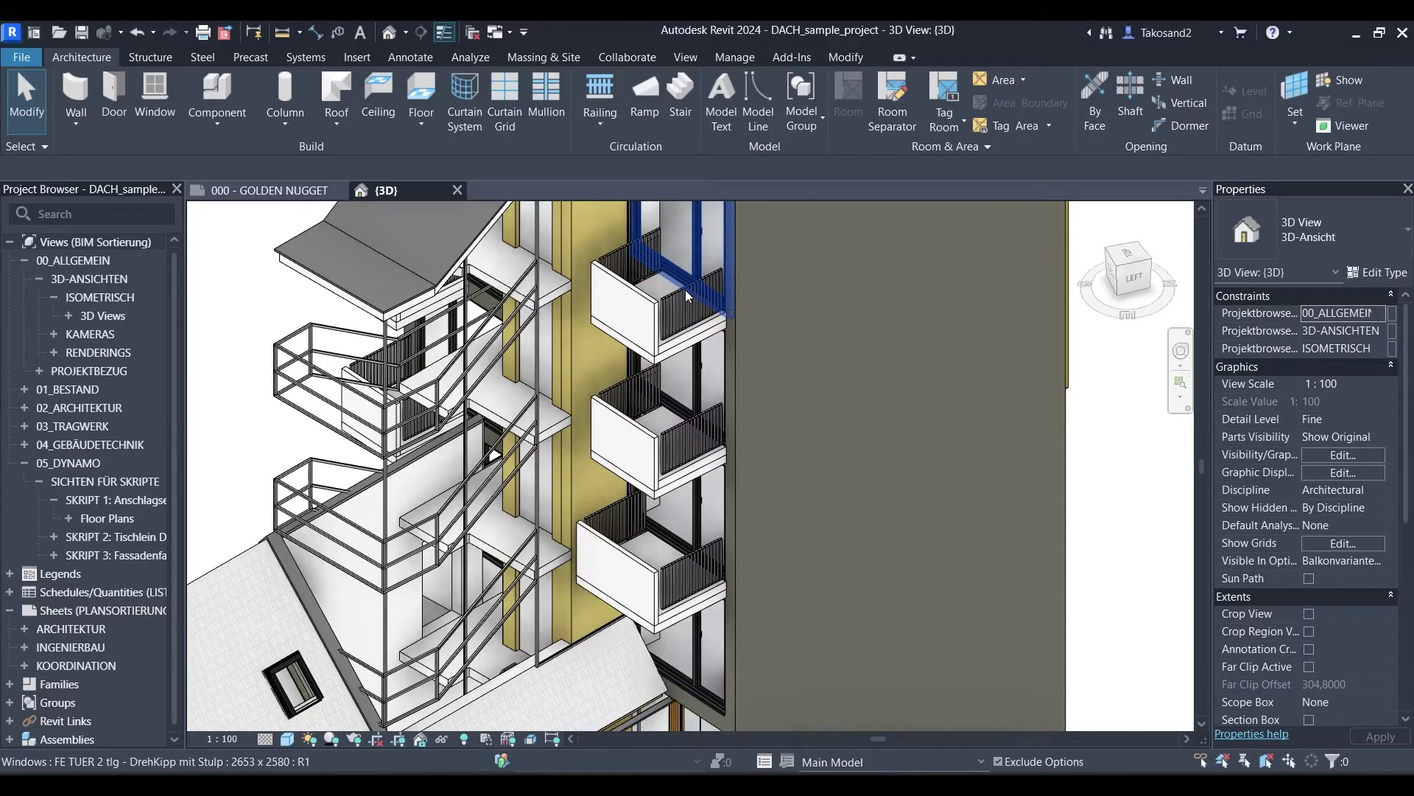
pyautogui.scroll(2, 685, 298)
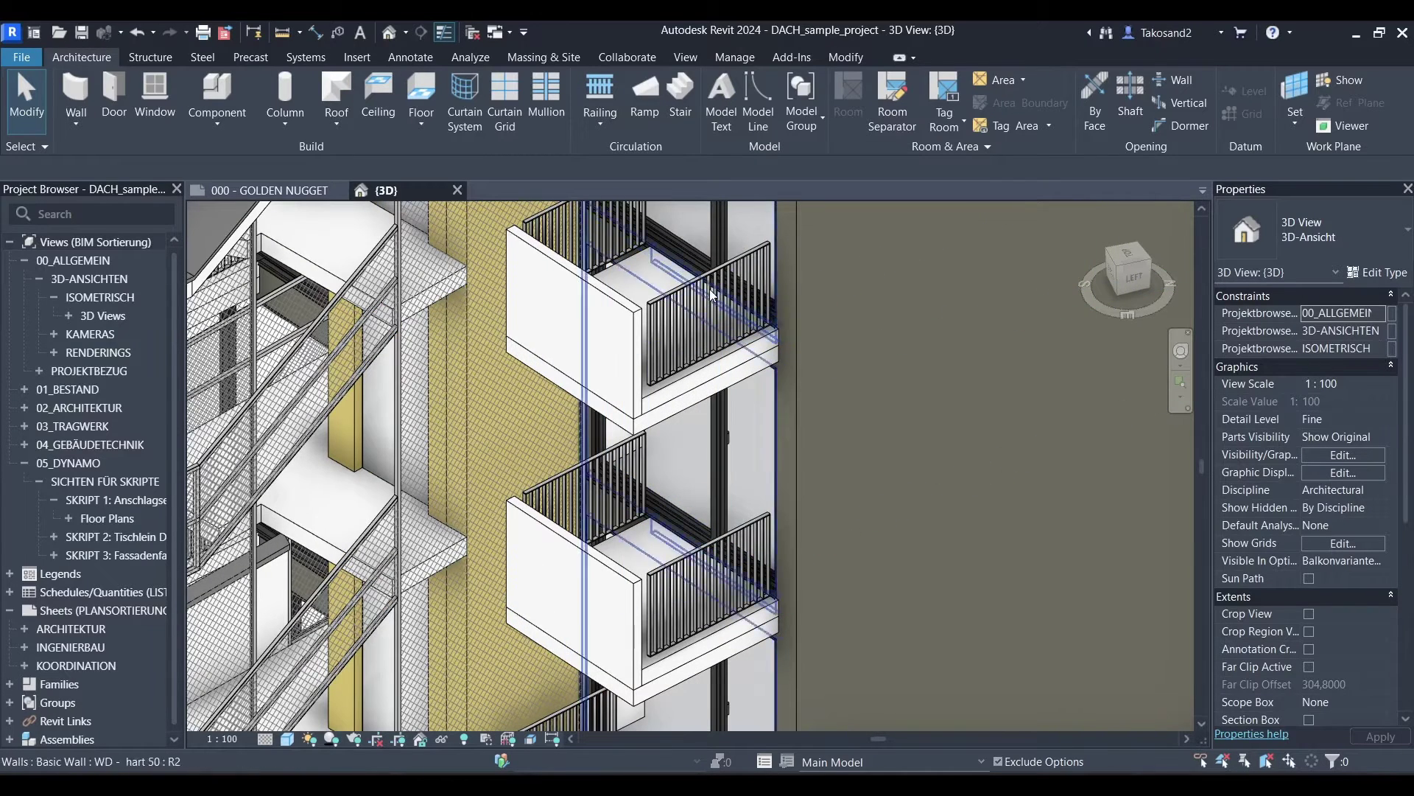
pyautogui.click(764, 274)
pyautogui.scroll(-3, 1285, 629)
pyautogui.scroll(-3, 1286, 629)
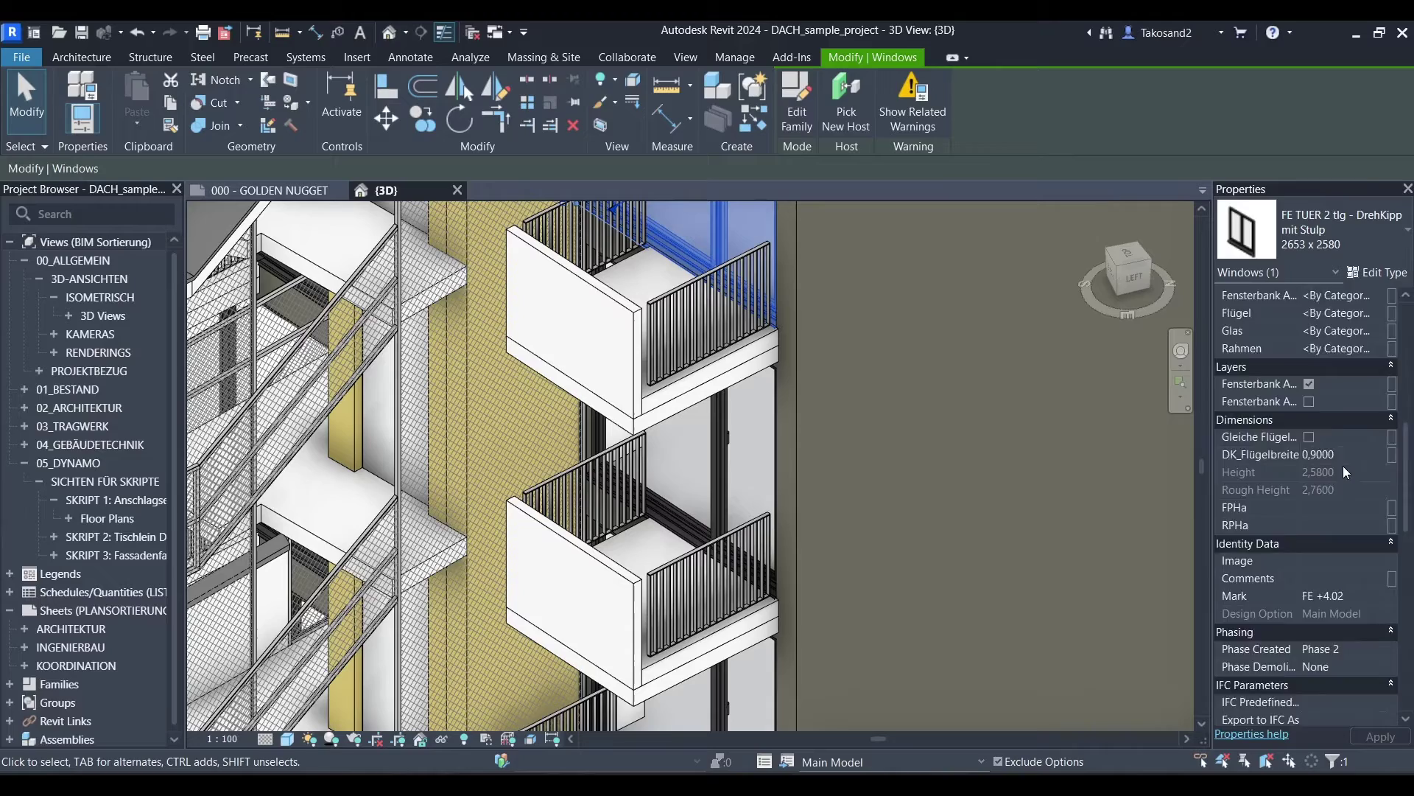
pyautogui.scroll(-3, 1285, 629)
pyautogui.scroll(-3, 1285, 630)
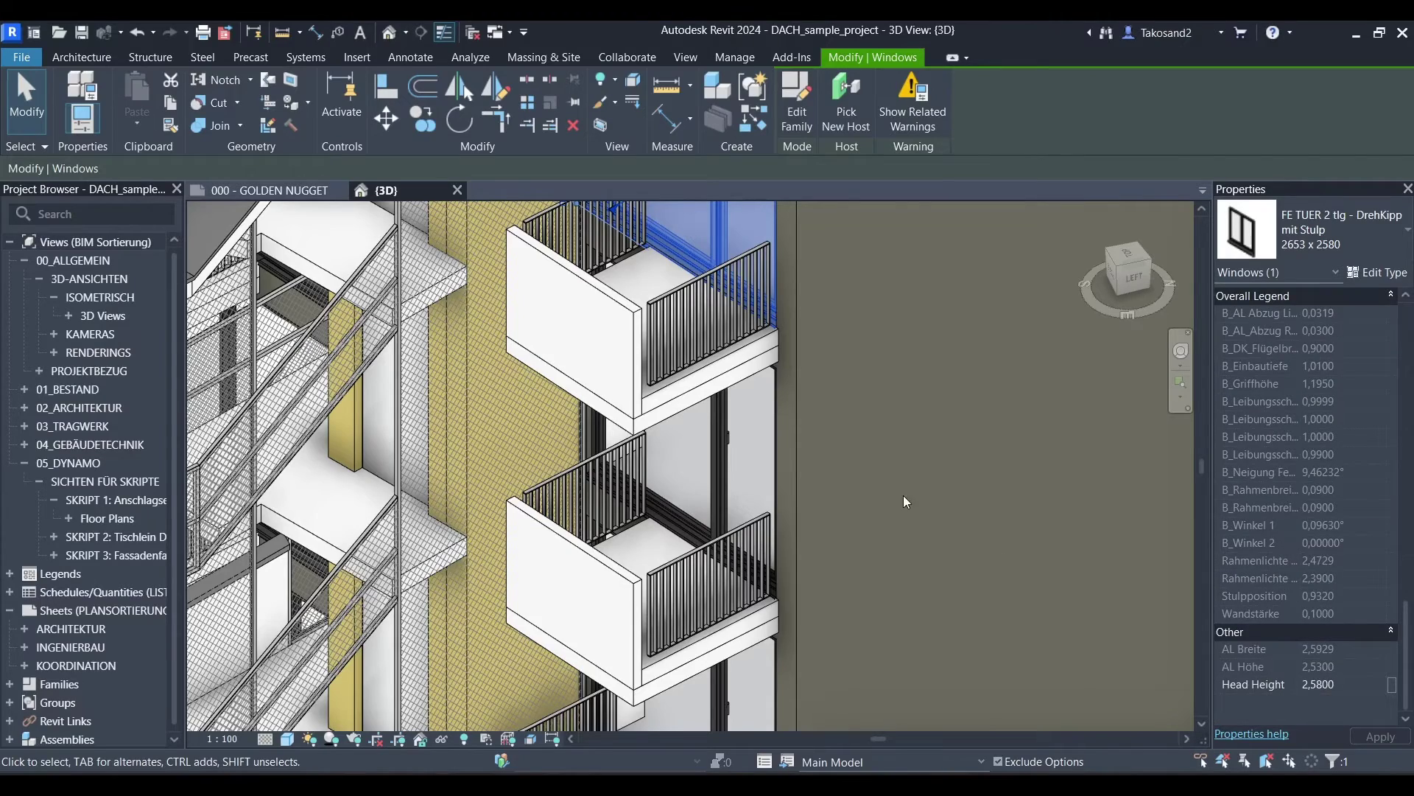
pyautogui.scroll(-2, 905, 501)
pyautogui.click(486, 475)
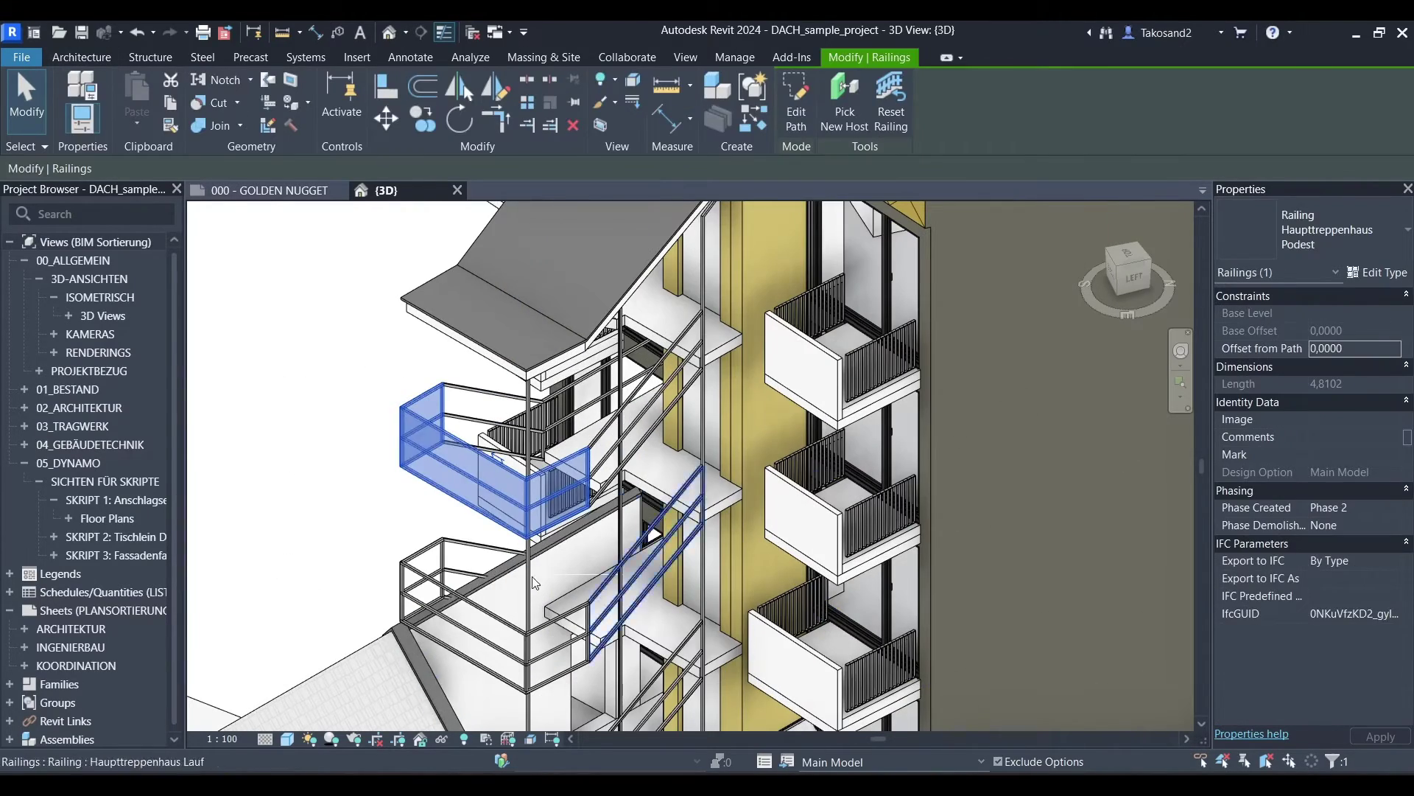
pyautogui.press('Escape')
pyautogui.scroll(-5, 697, 322)
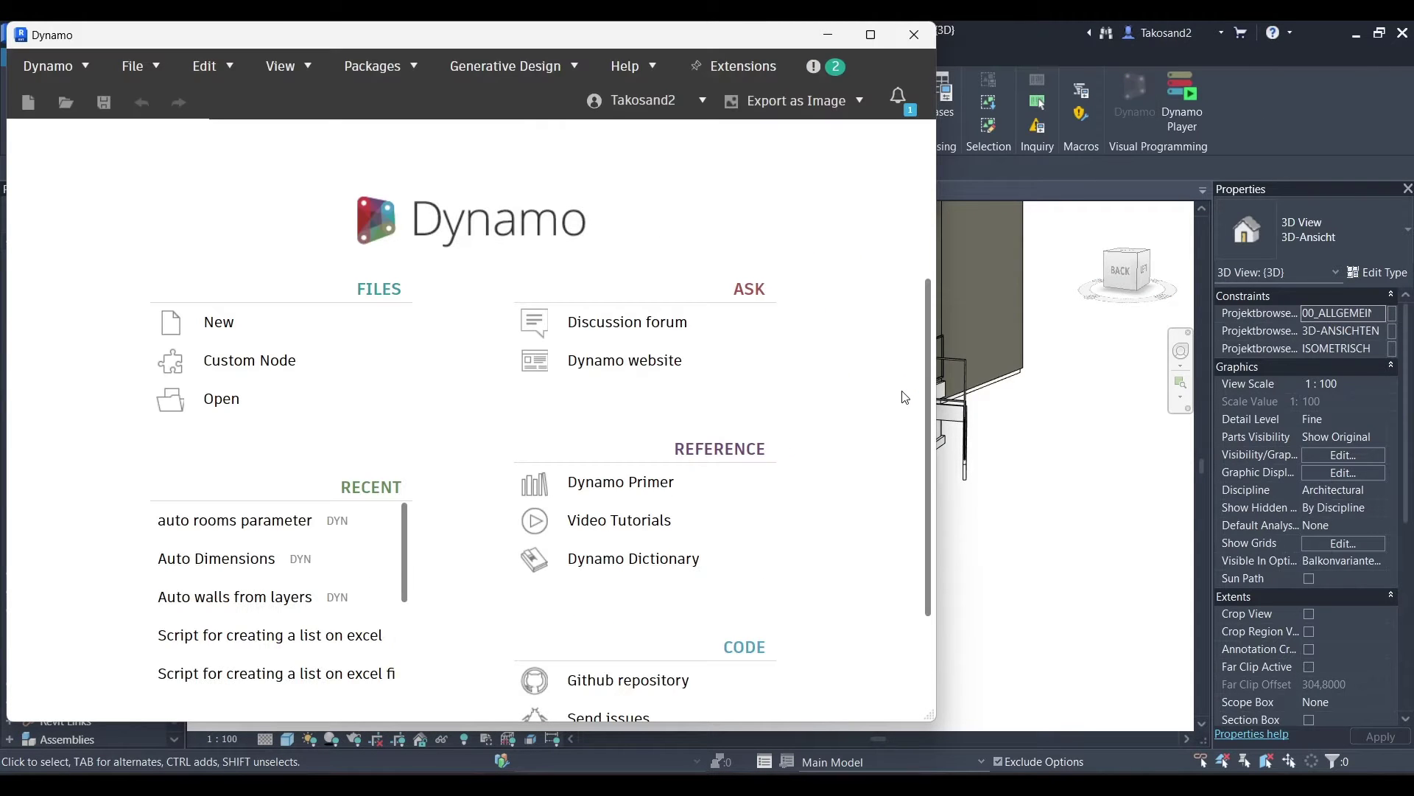
# - Start a new Dynamo graph with a Select Model Elements node at the upper left
pyautogui.click(202, 327)
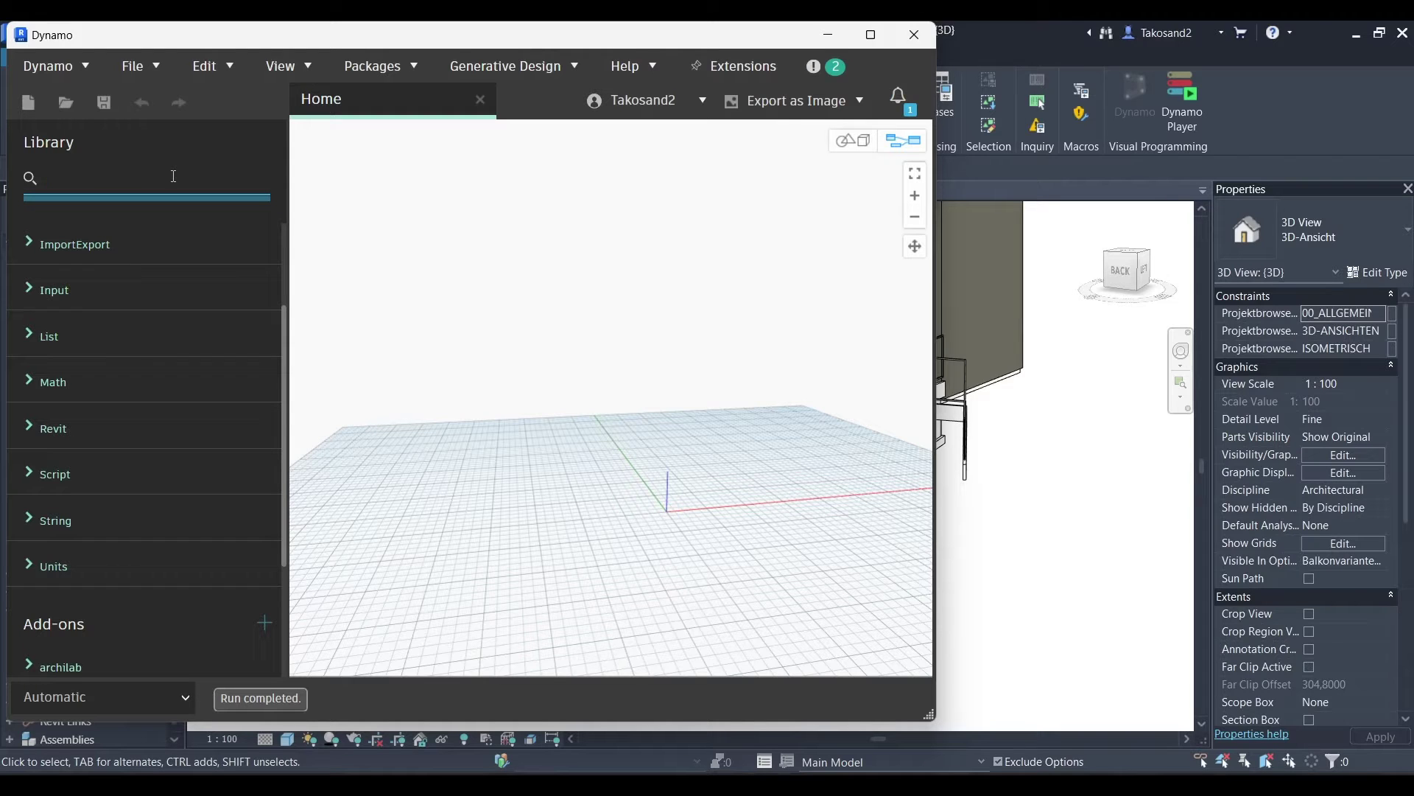
pyautogui.write('MODEL')
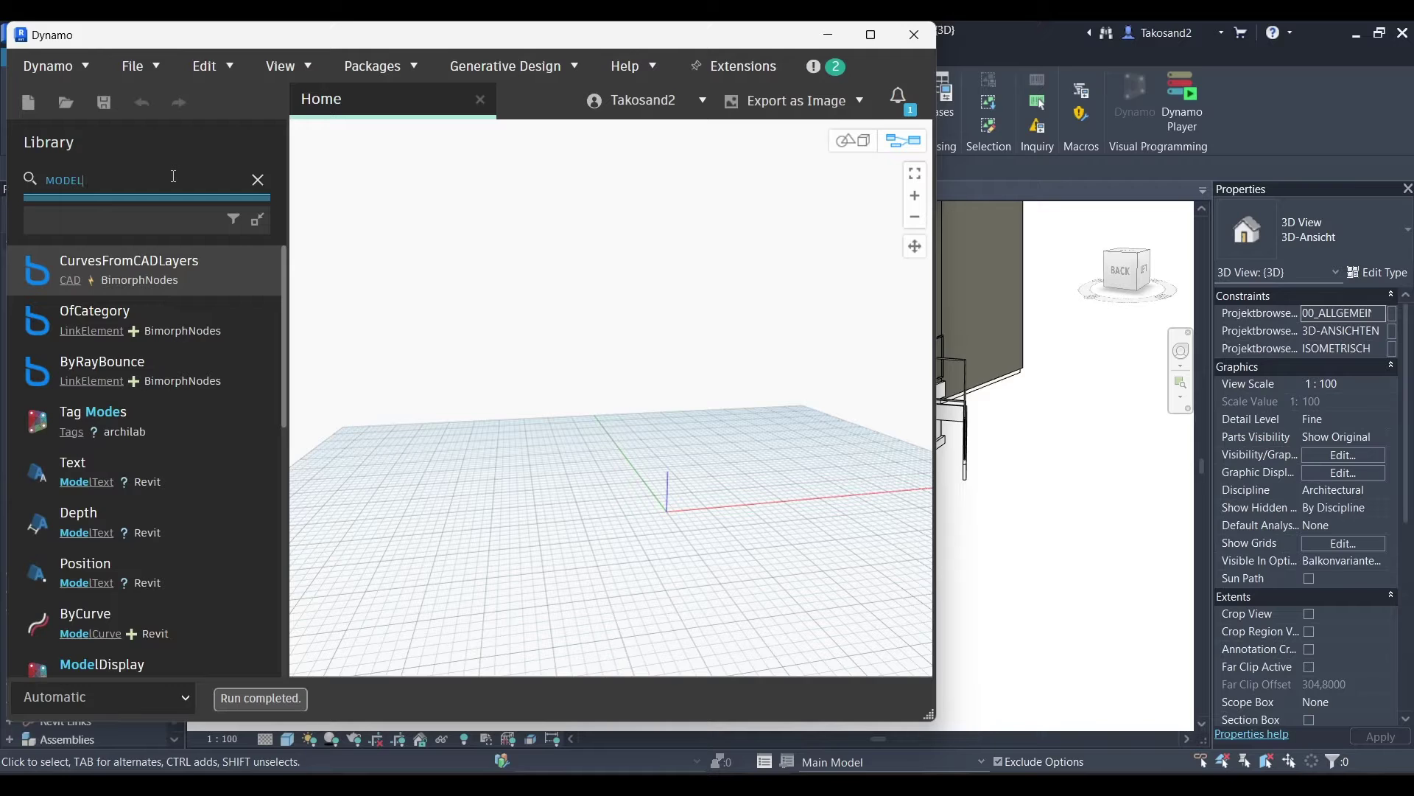
pyautogui.press('capslock')
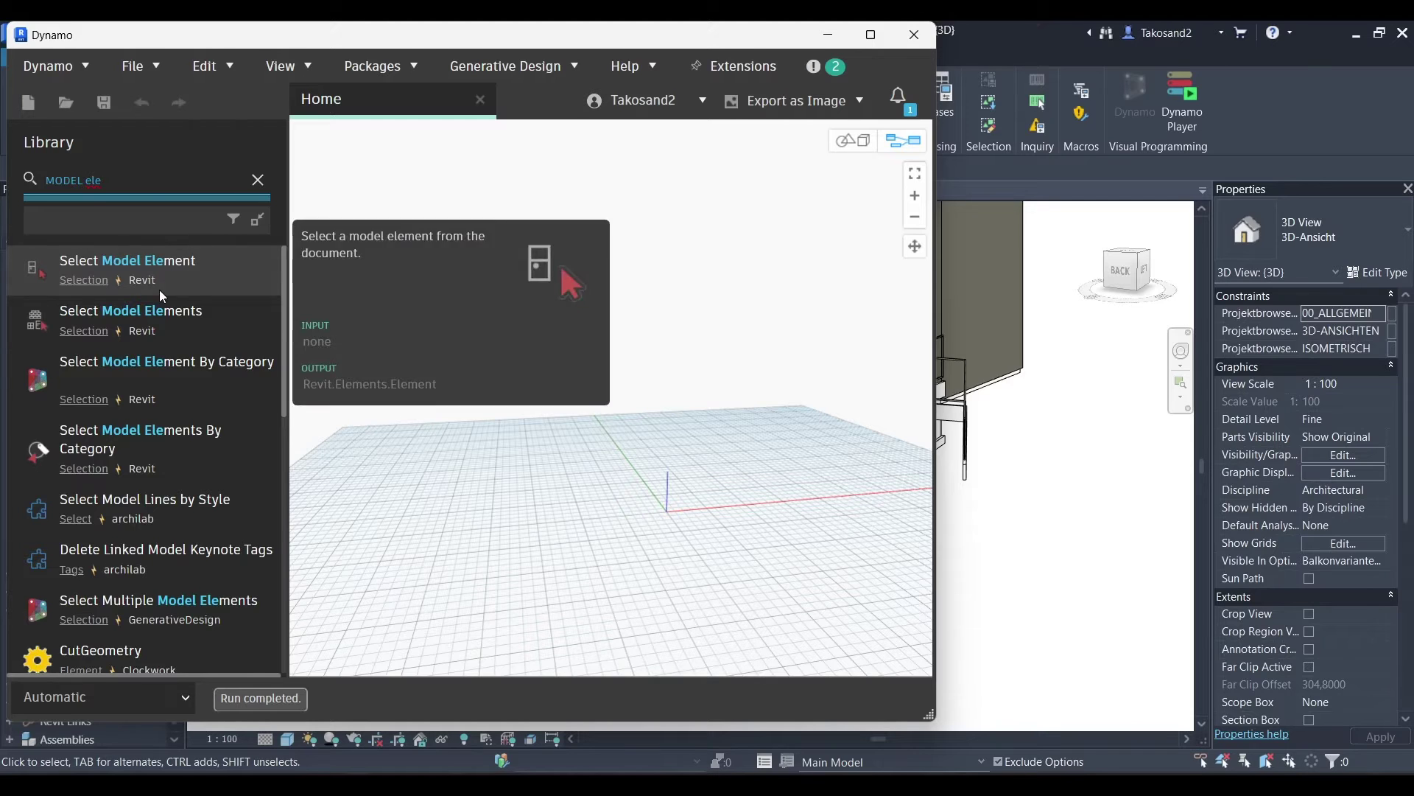
pyautogui.click(165, 314)
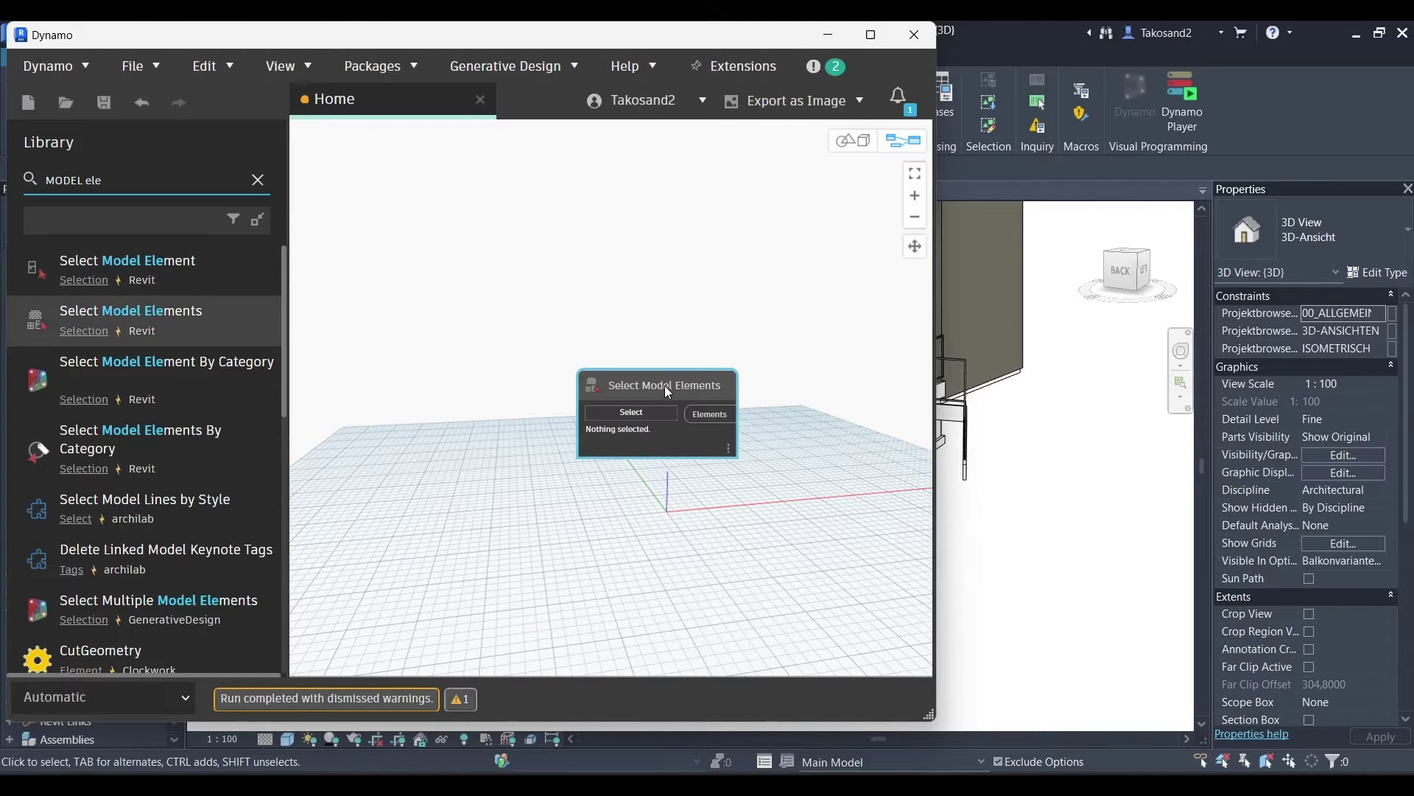
pyautogui.moveTo(665, 386); pyautogui.dragTo(369, 281)
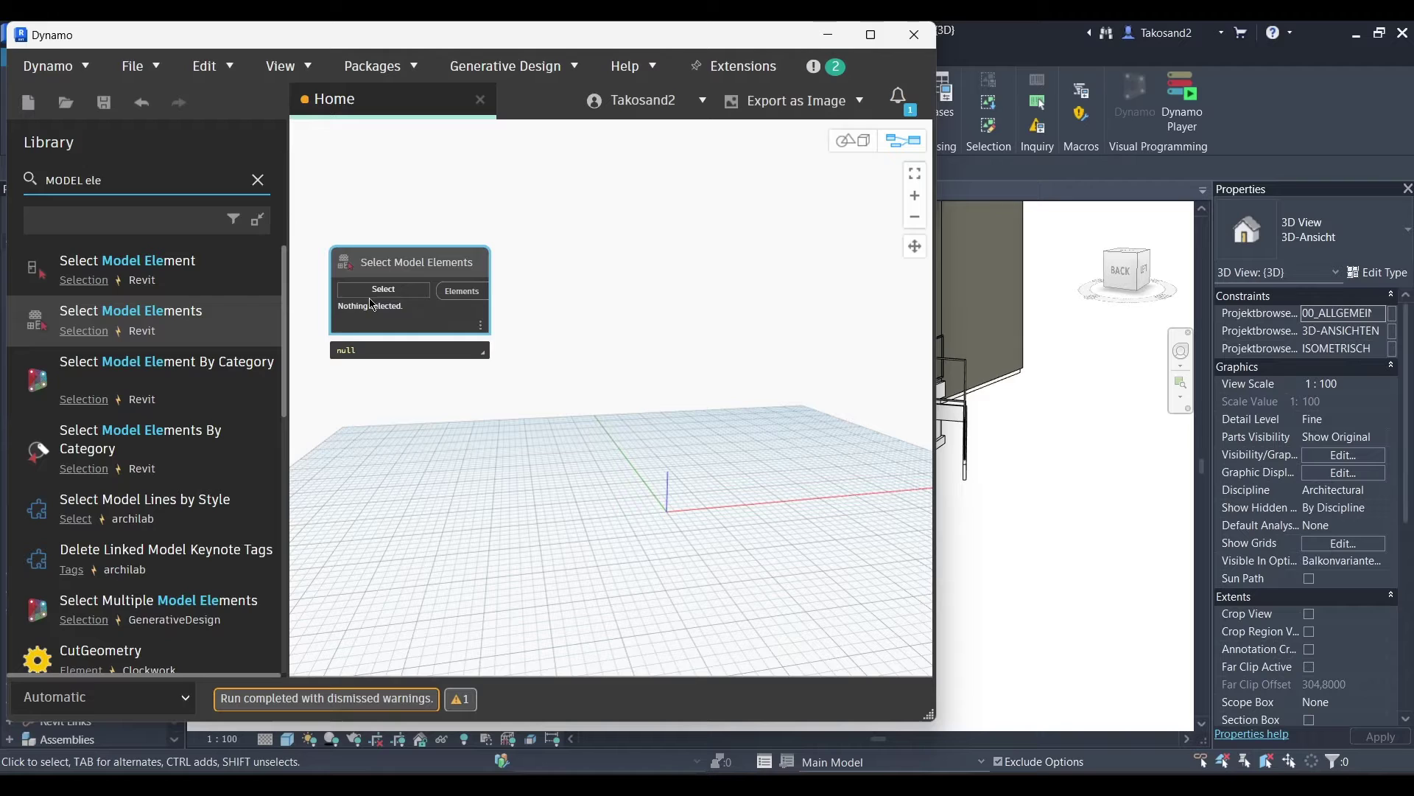
pyautogui.scroll(-2, 429, 449)
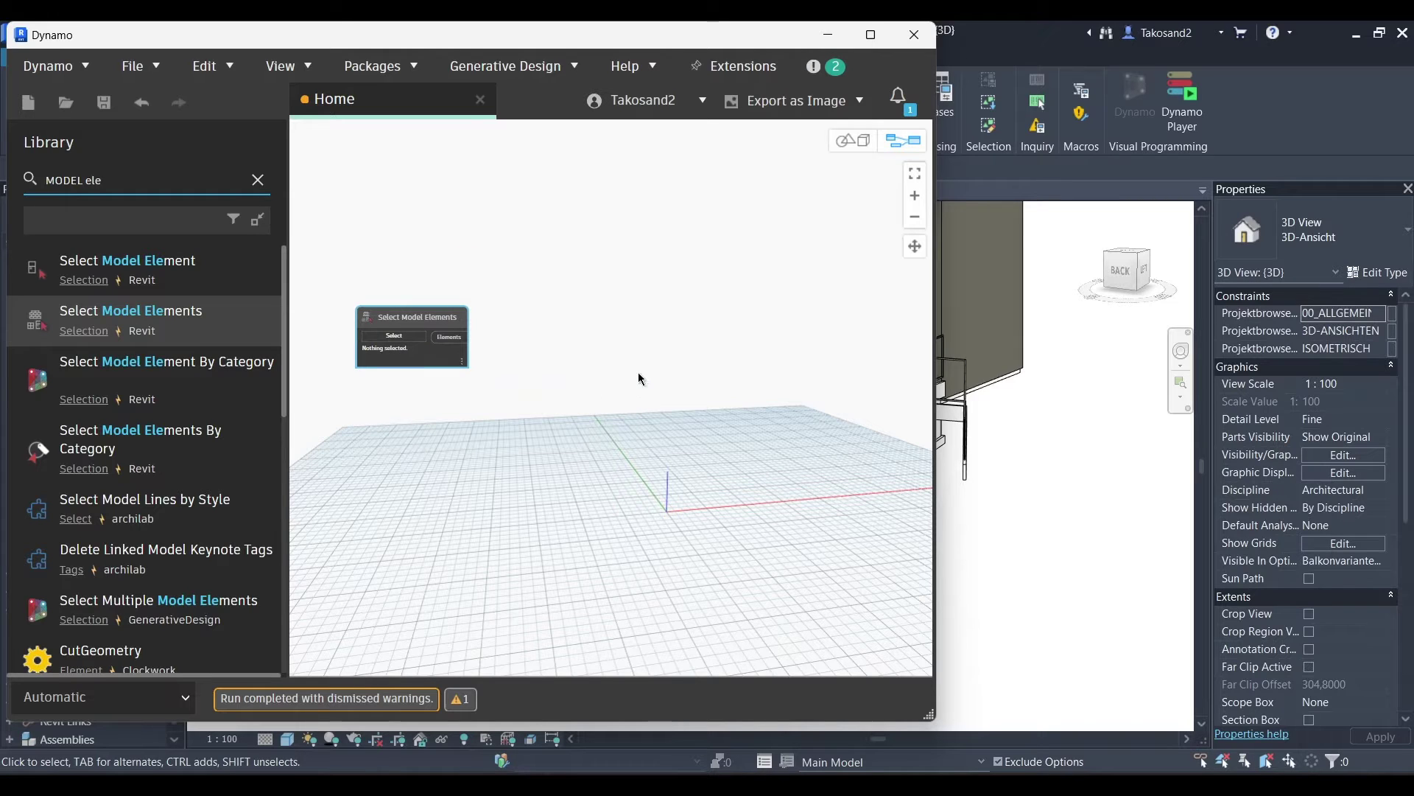
# - Add an Element.SetParameterByName node and position it on the canvas
pyautogui.click(258, 180)
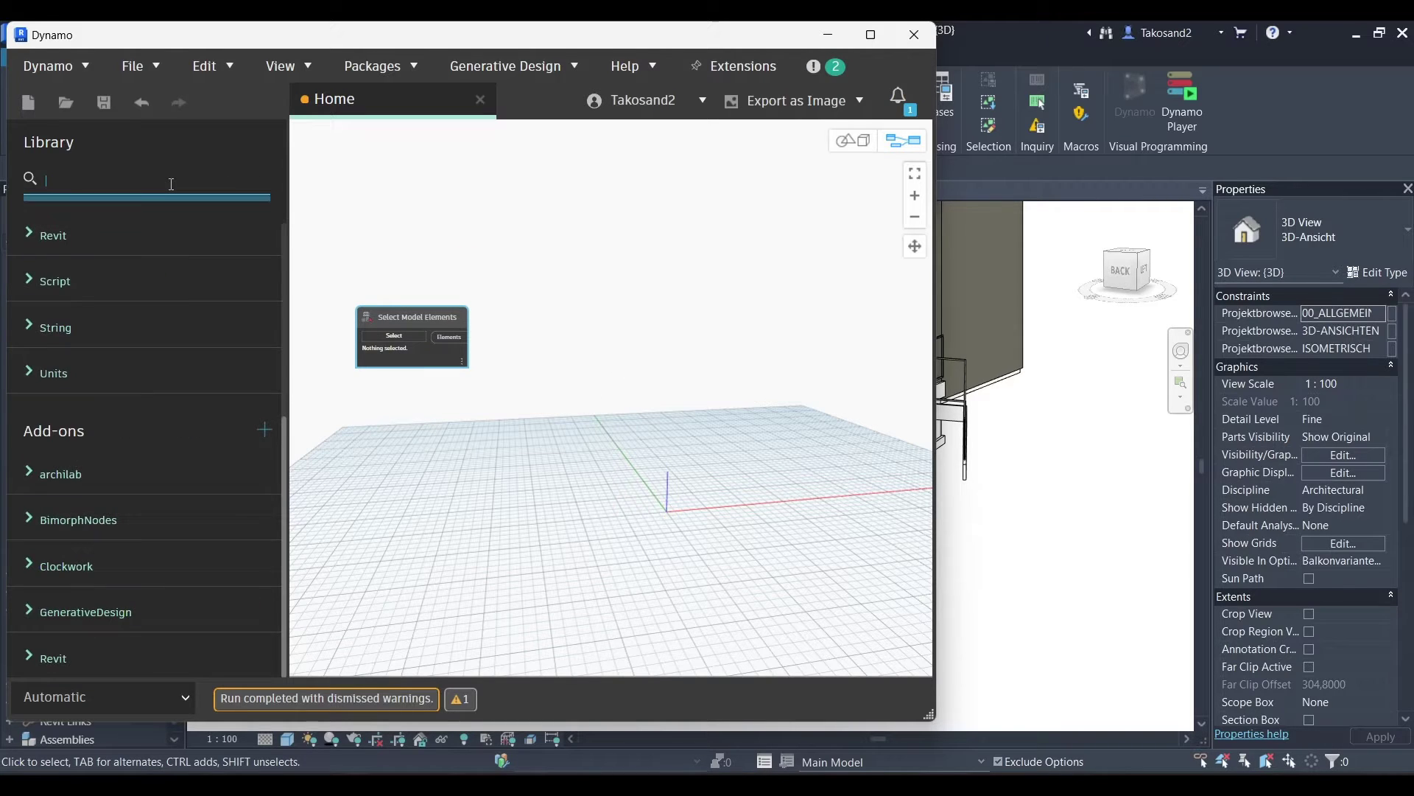
pyautogui.write('setpara')
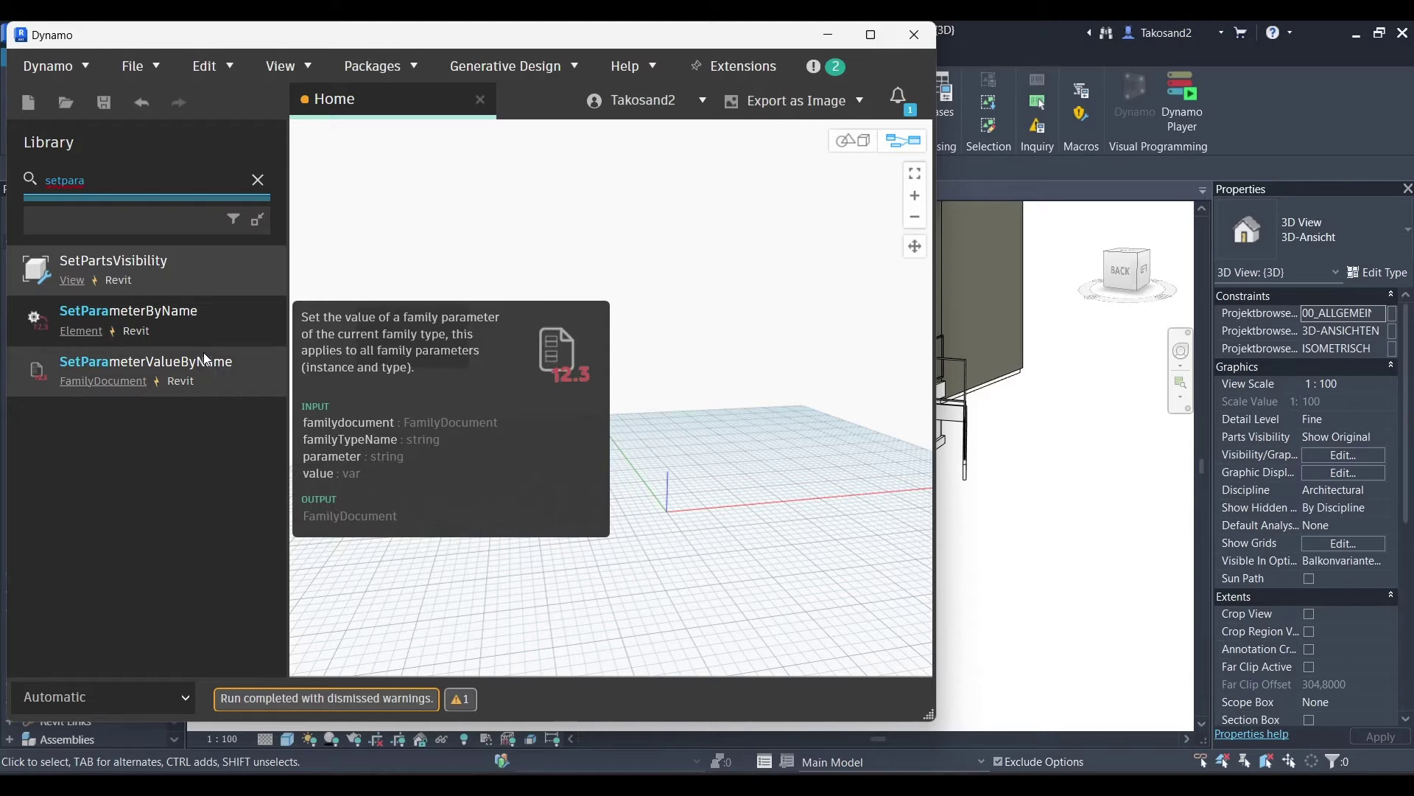
pyautogui.moveTo(215, 321)
pyautogui.mouseDown()
pyautogui.moveTo(610, 398)
pyautogui.moveTo(606, 313)
pyautogui.mouseUp()
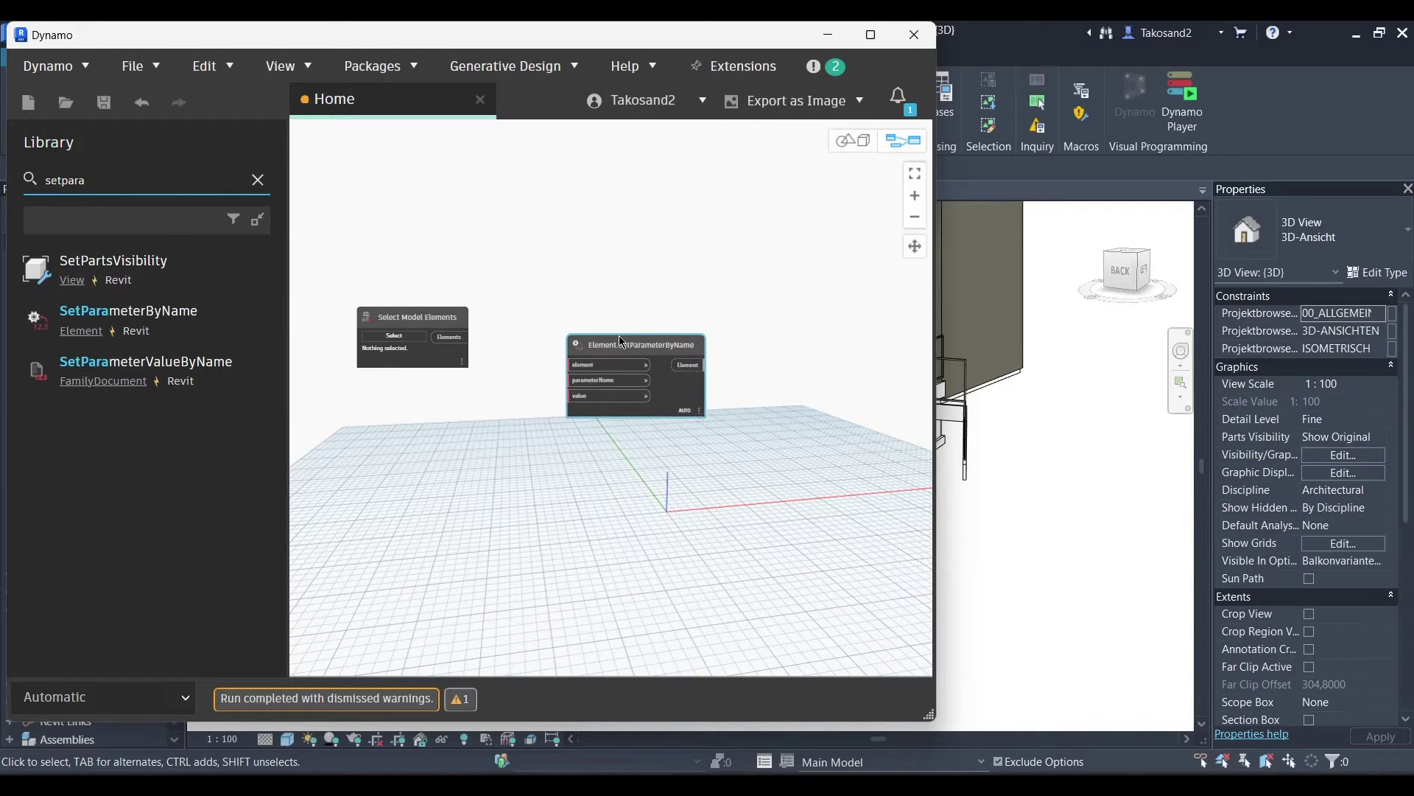
pyautogui.scroll(3, 526, 363)
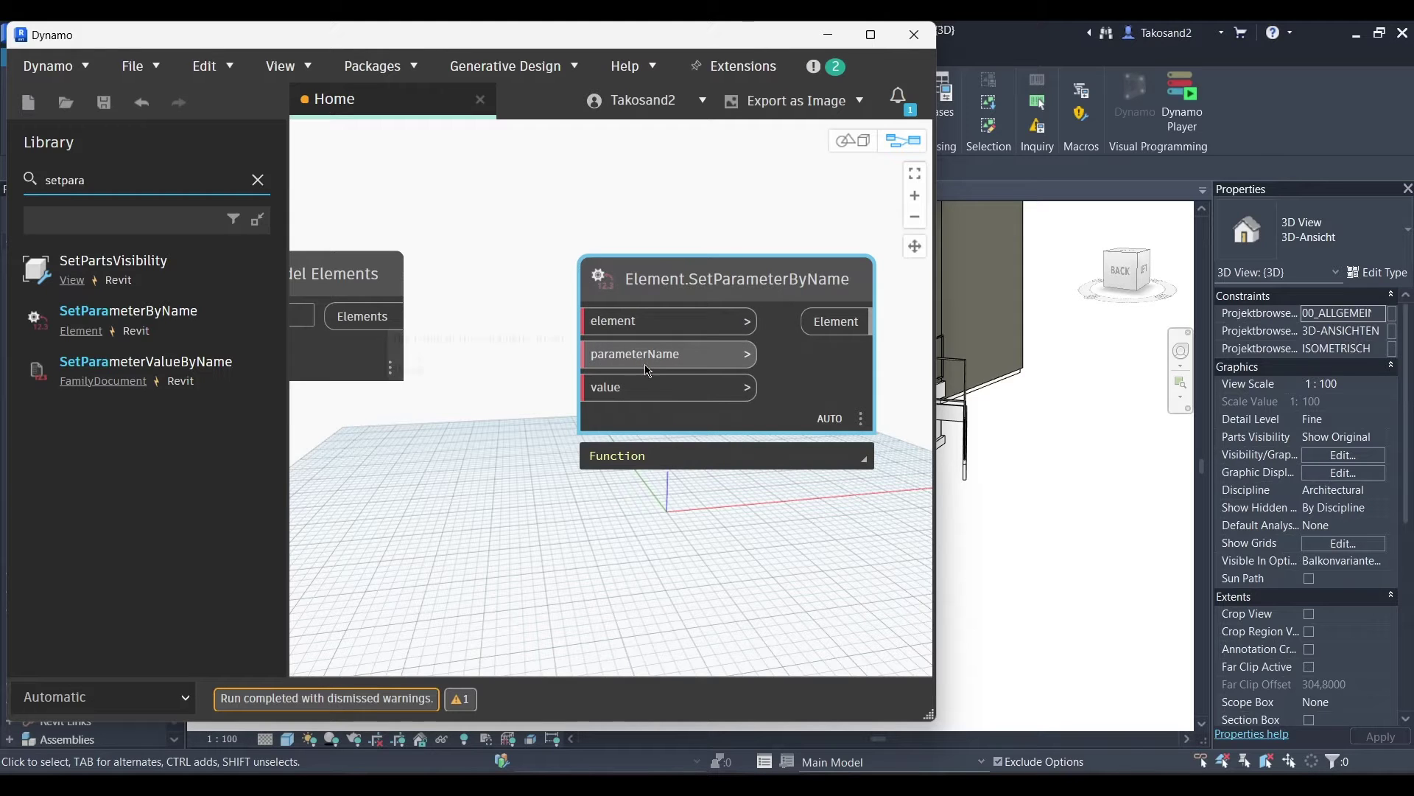
pyautogui.moveTo(676, 270); pyautogui.dragTo(683, 352)
pyautogui.scroll(-2, 671, 294)
pyautogui.scroll(-1, 666, 337)
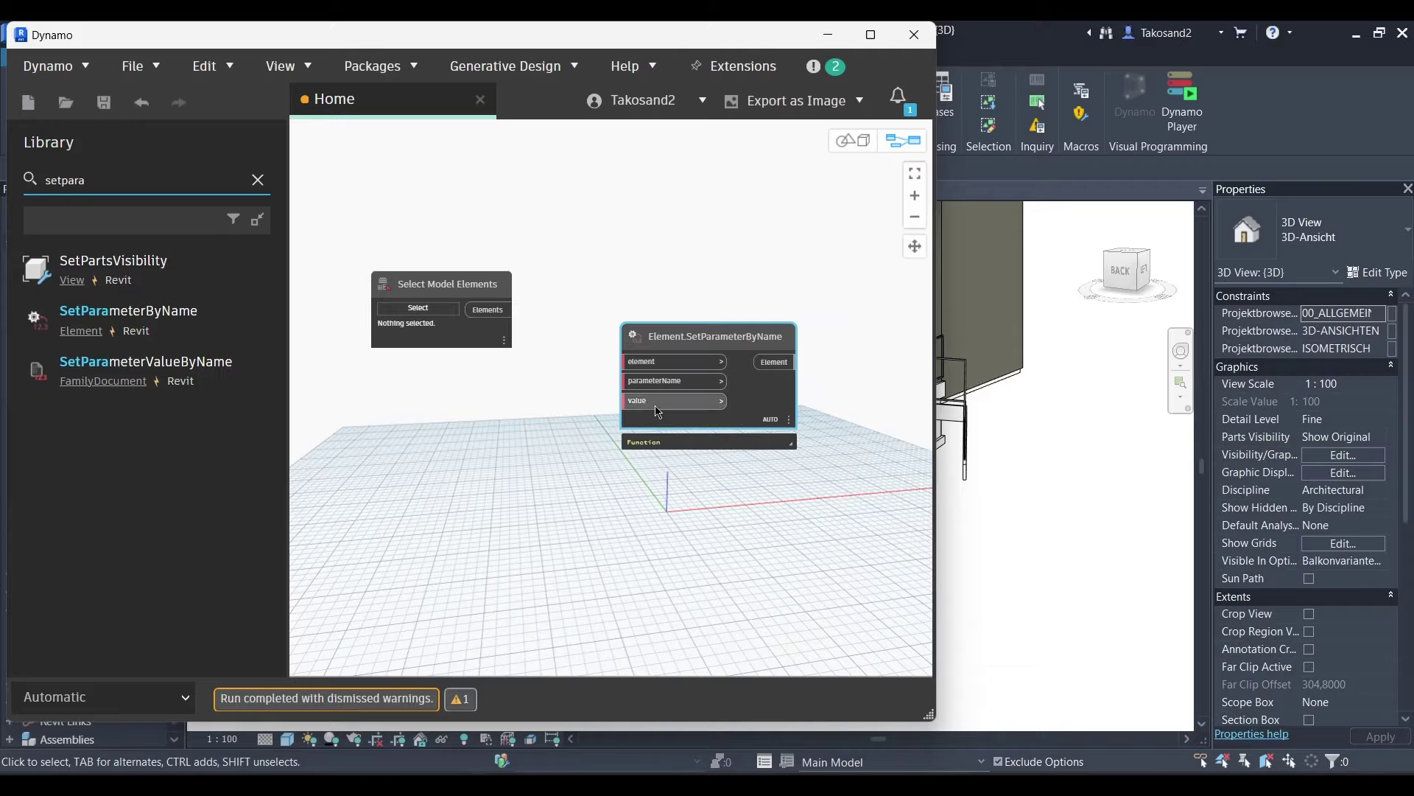
pyautogui.moveTo(665, 345); pyautogui.dragTo(656, 365)
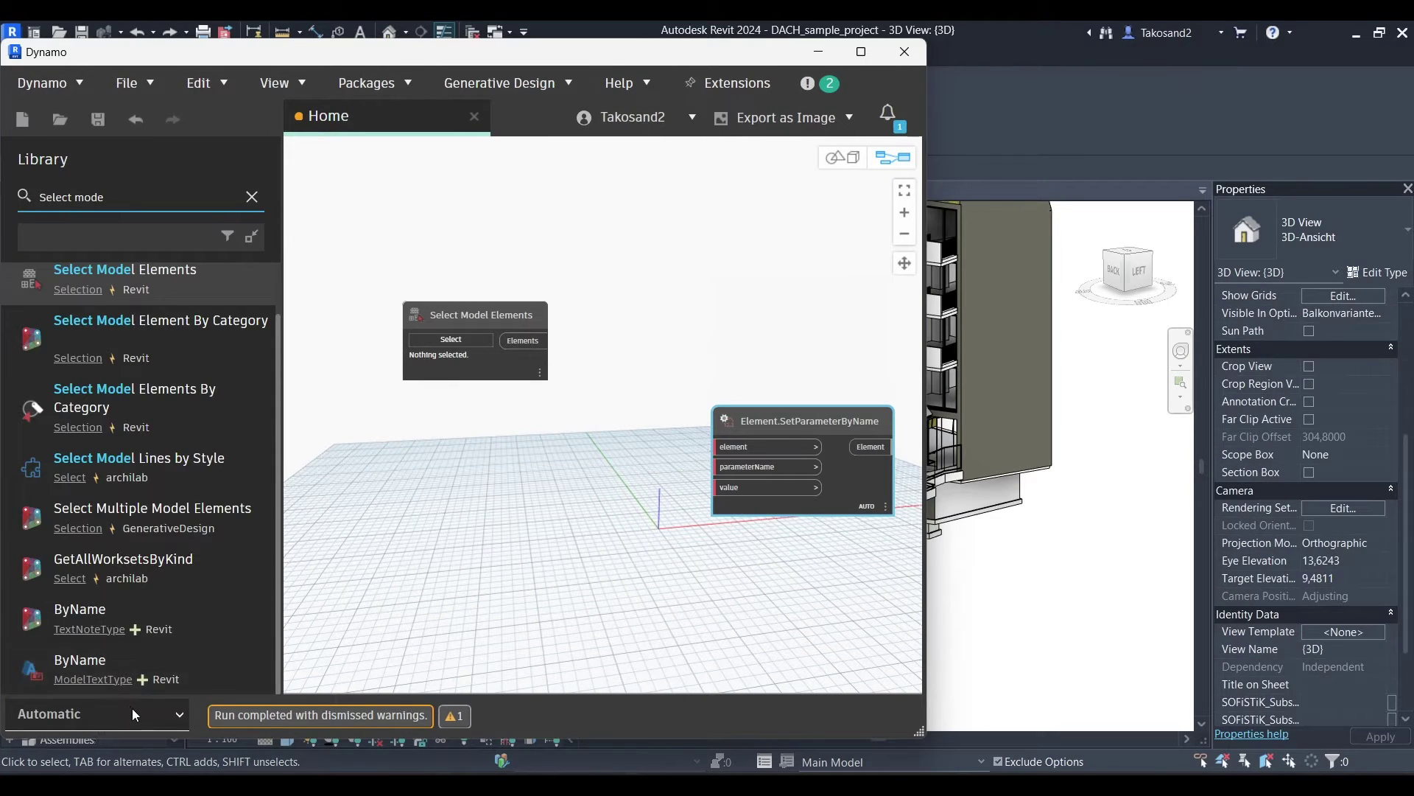
# - Set the Dynamo run mode to Manual and select windows on the yellow wall
pyautogui.click(133, 710)
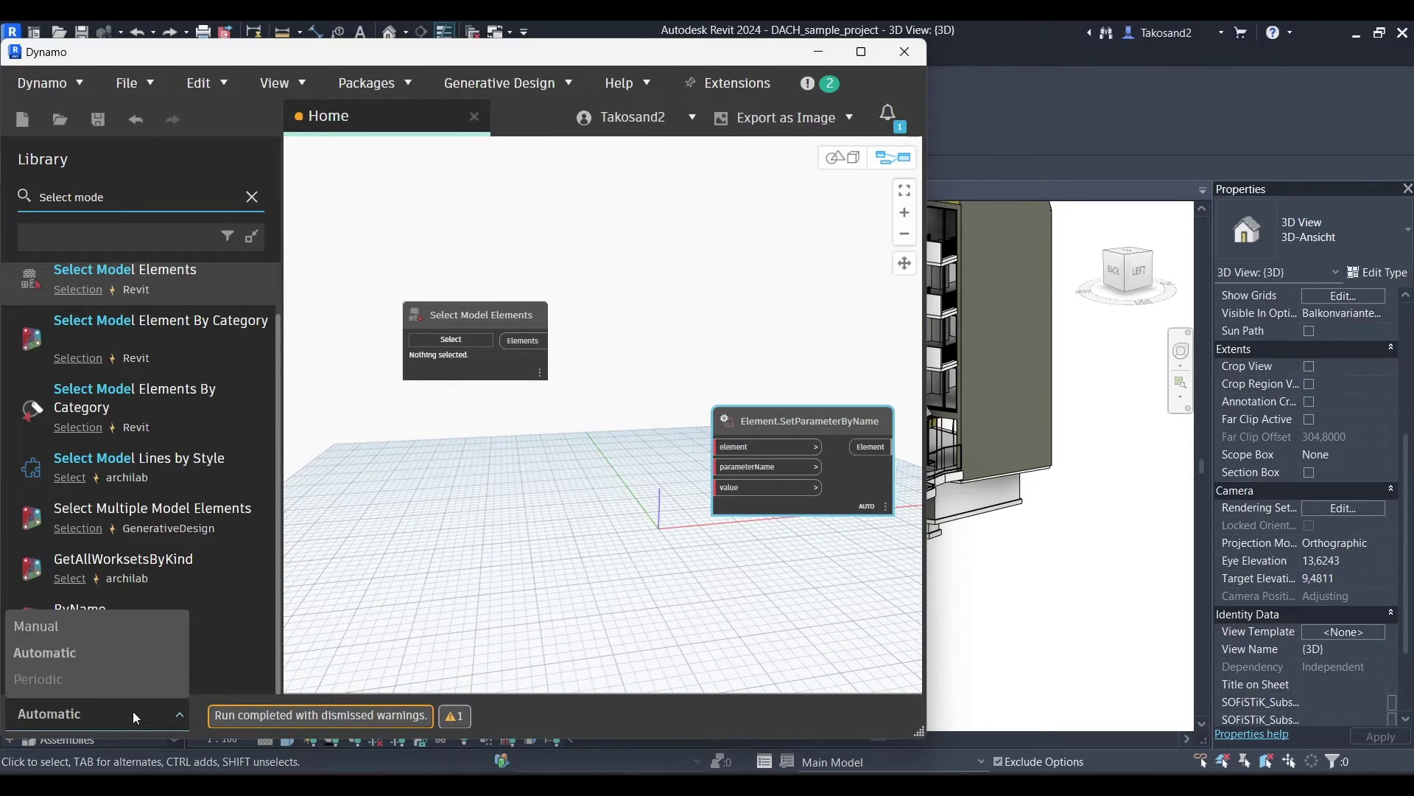
pyautogui.click(116, 627)
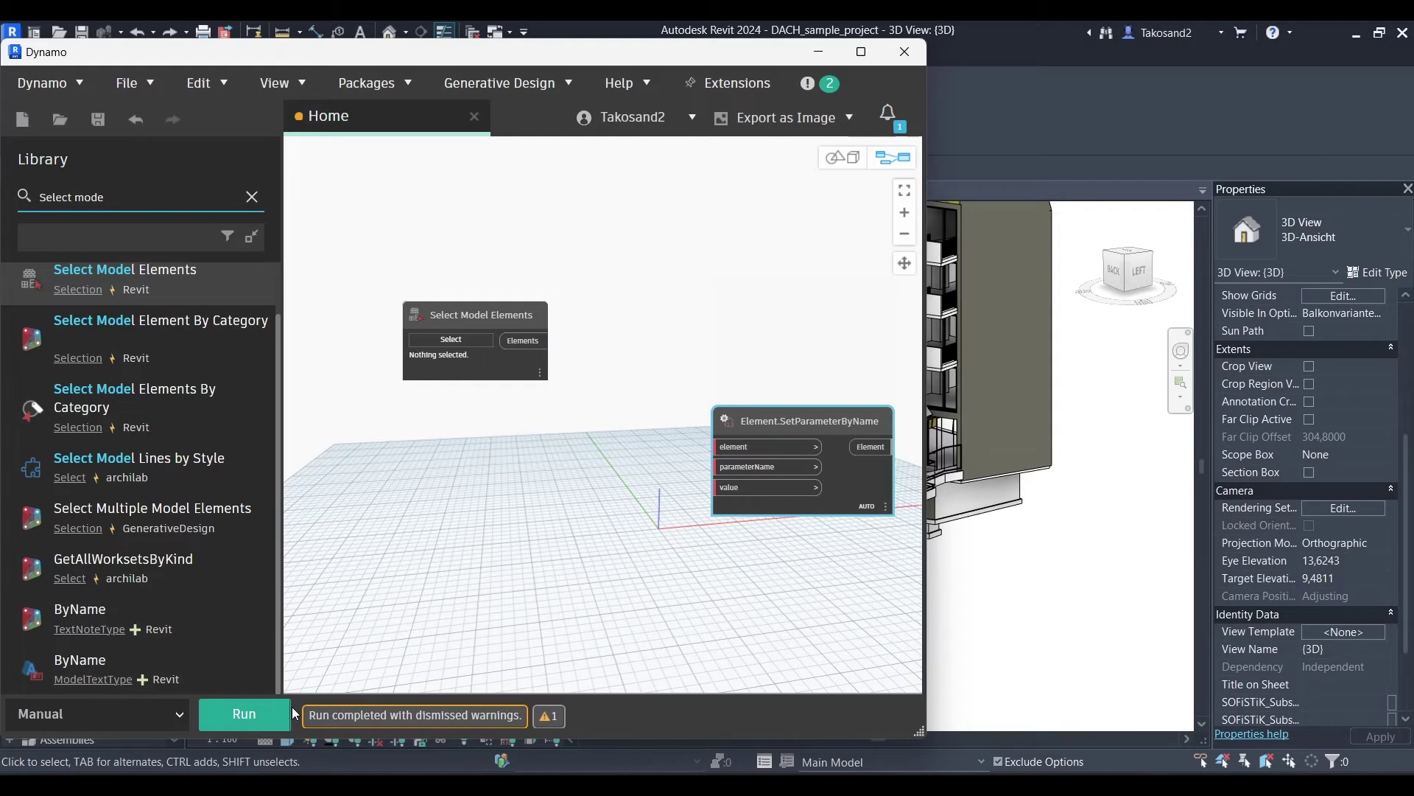
pyautogui.scroll(-1, 565, 349)
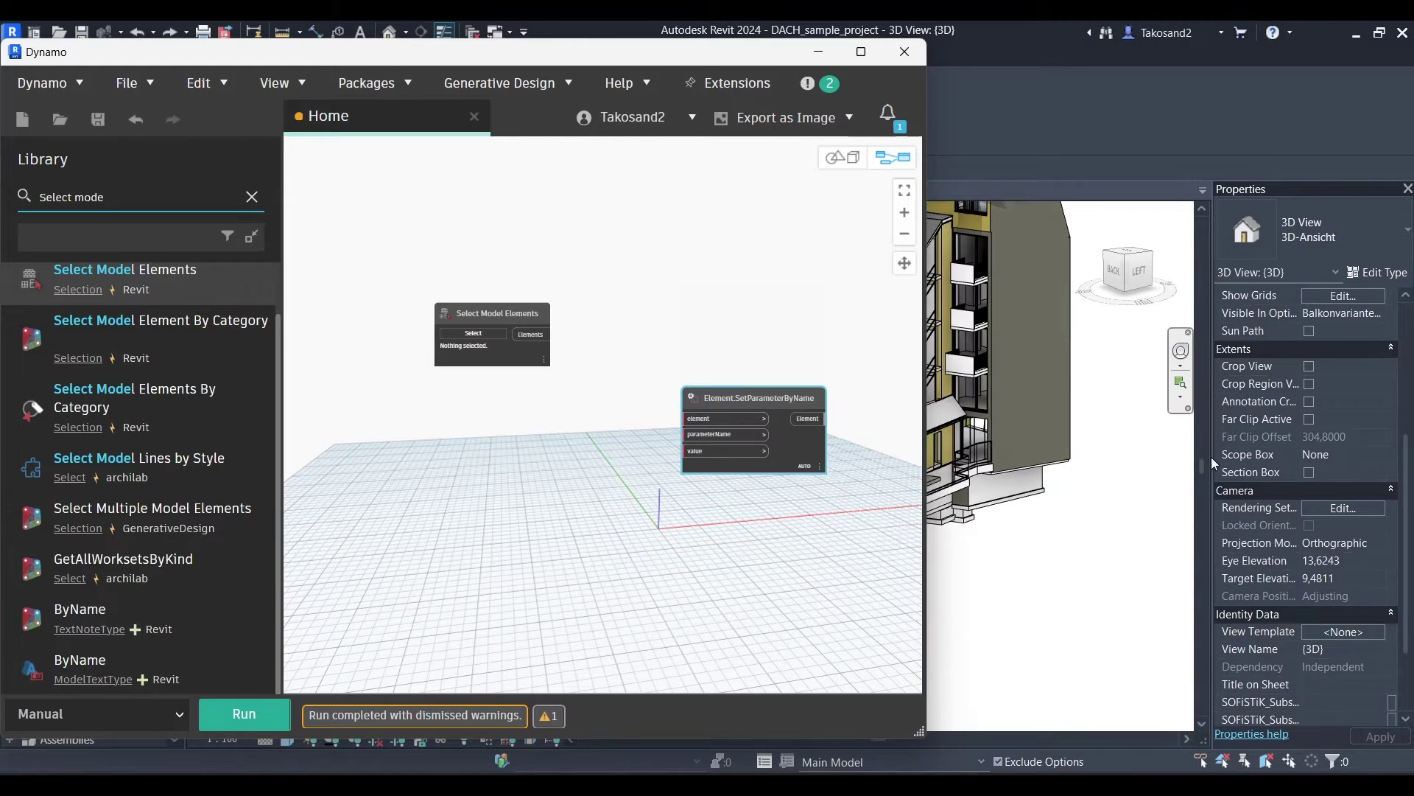
pyautogui.scroll(-3, 1211, 456)
pyautogui.scroll(-3, 1094, 491)
pyautogui.scroll(2, 1060, 509)
pyautogui.scroll(2, 1050, 517)
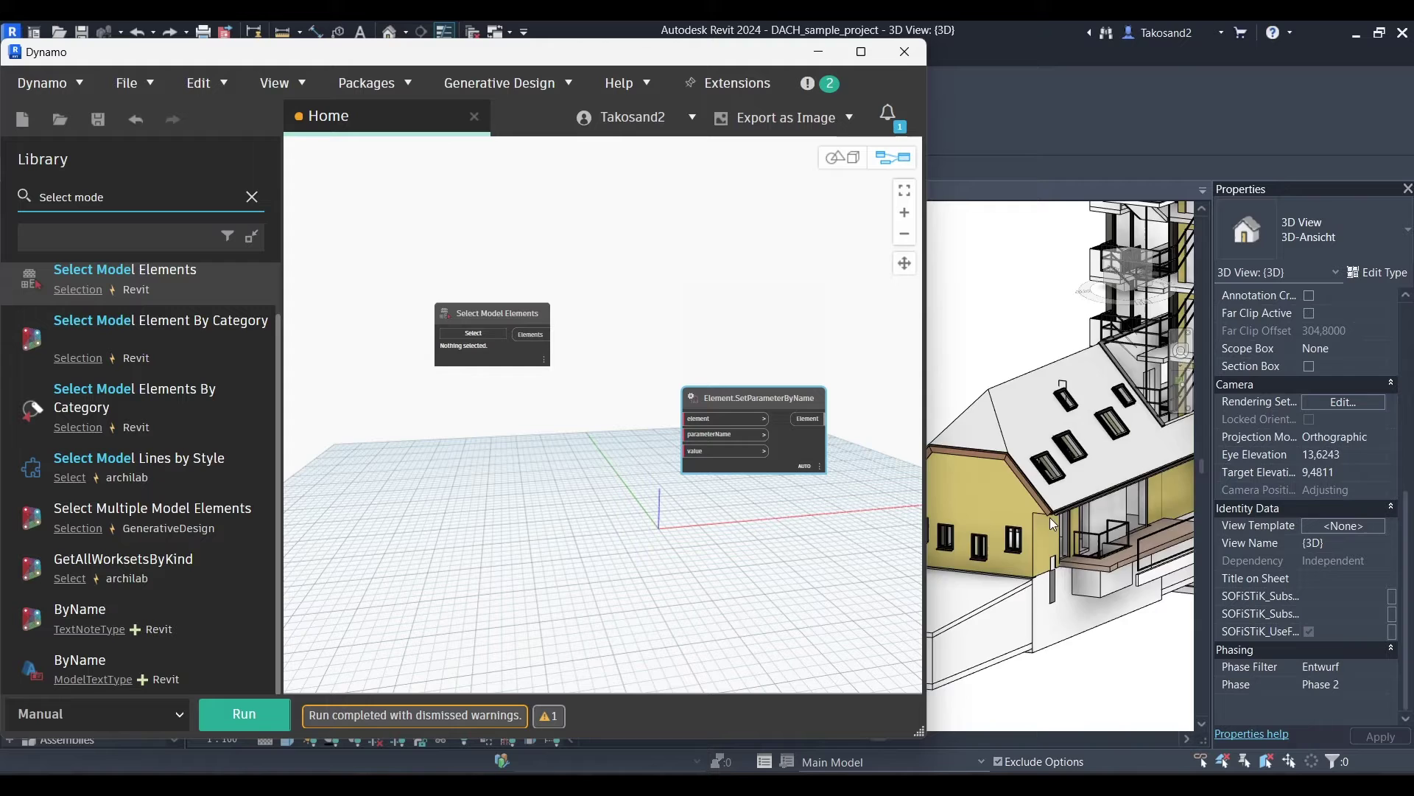
pyautogui.scroll(1, 1062, 556)
pyautogui.scroll(1, 1039, 548)
pyautogui.scroll(3, 964, 536)
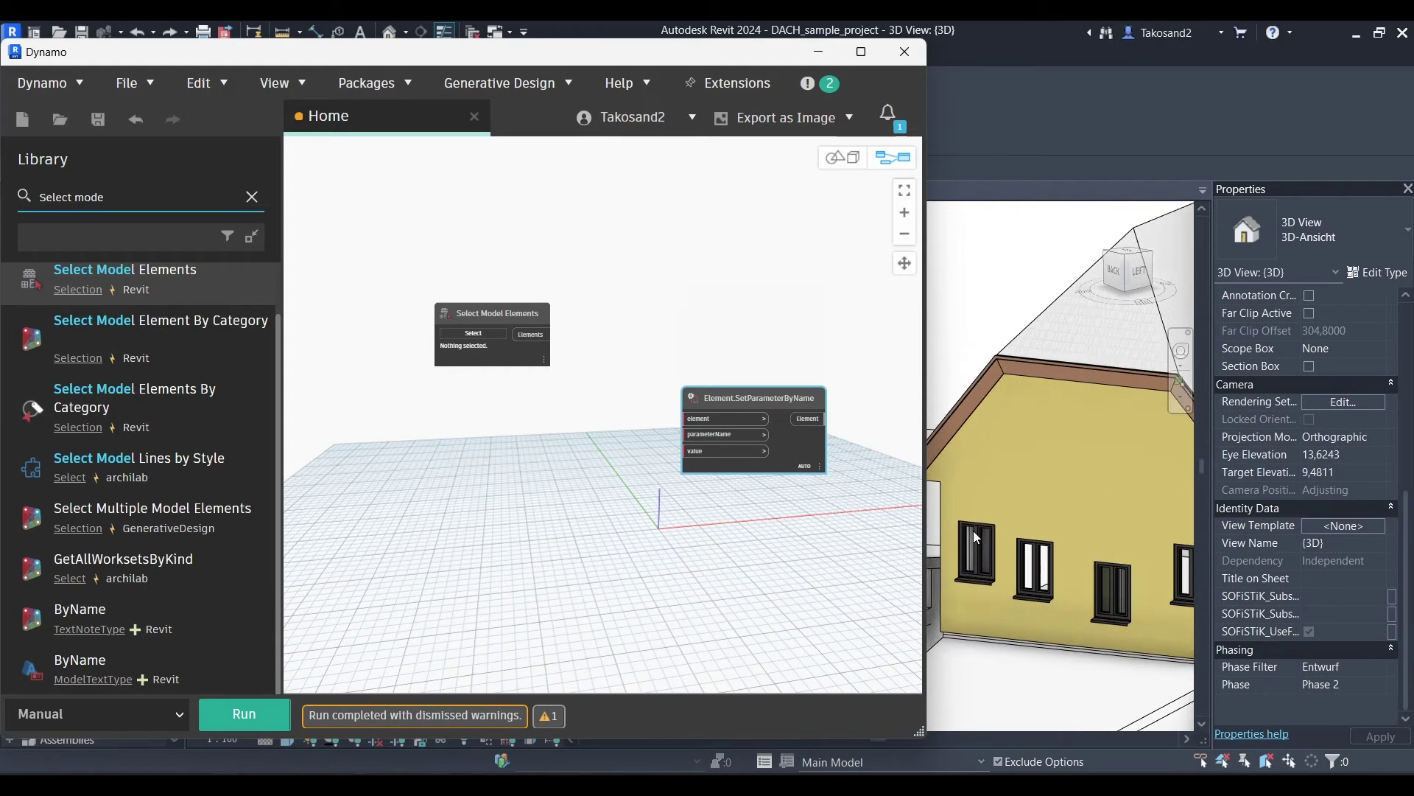
pyautogui.click(980, 536)
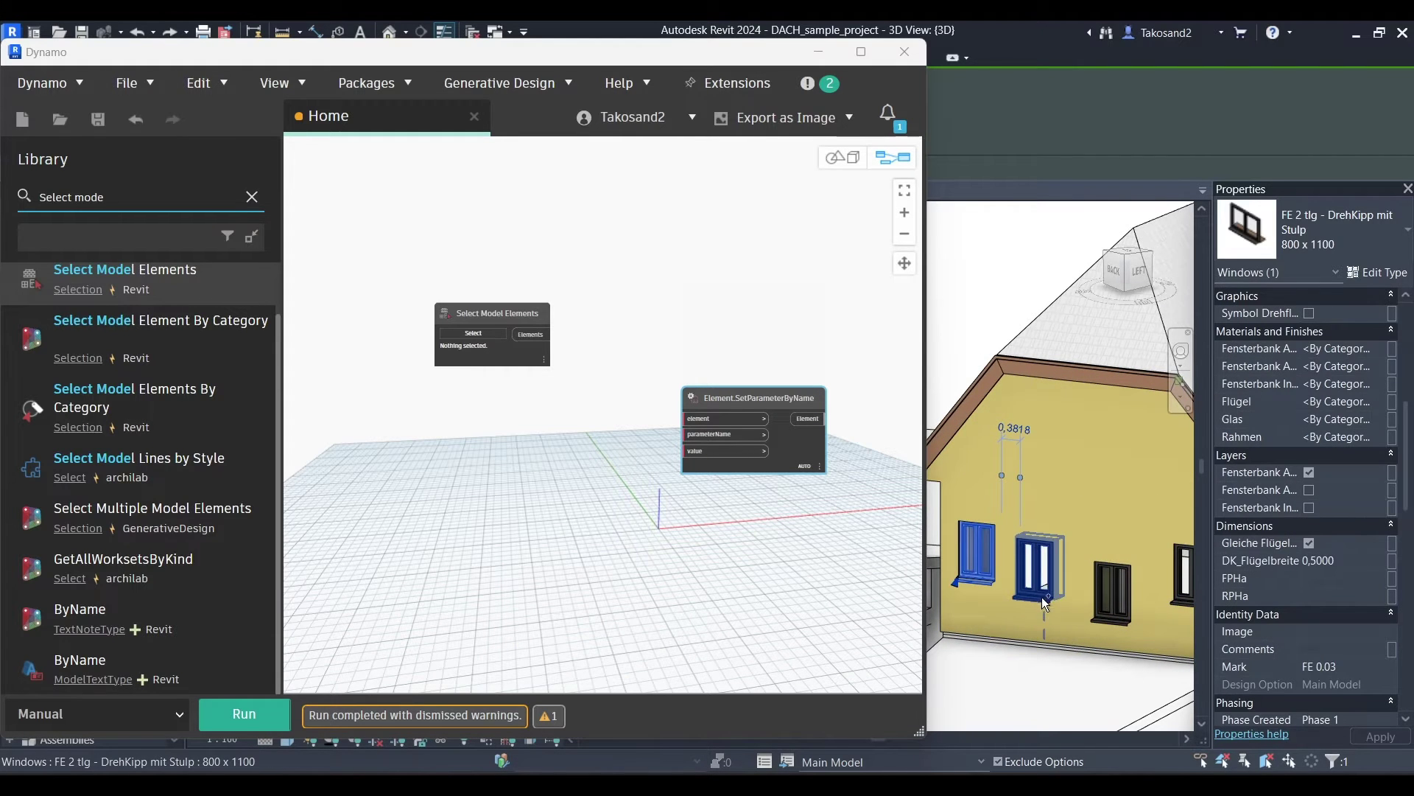
pyautogui.keyDown('ctrl'); pyautogui.click(1102, 619); pyautogui.keyUp('ctrl')
pyautogui.keyDown('ctrl'); pyautogui.click(1178, 597); pyautogui.keyUp('ctrl')
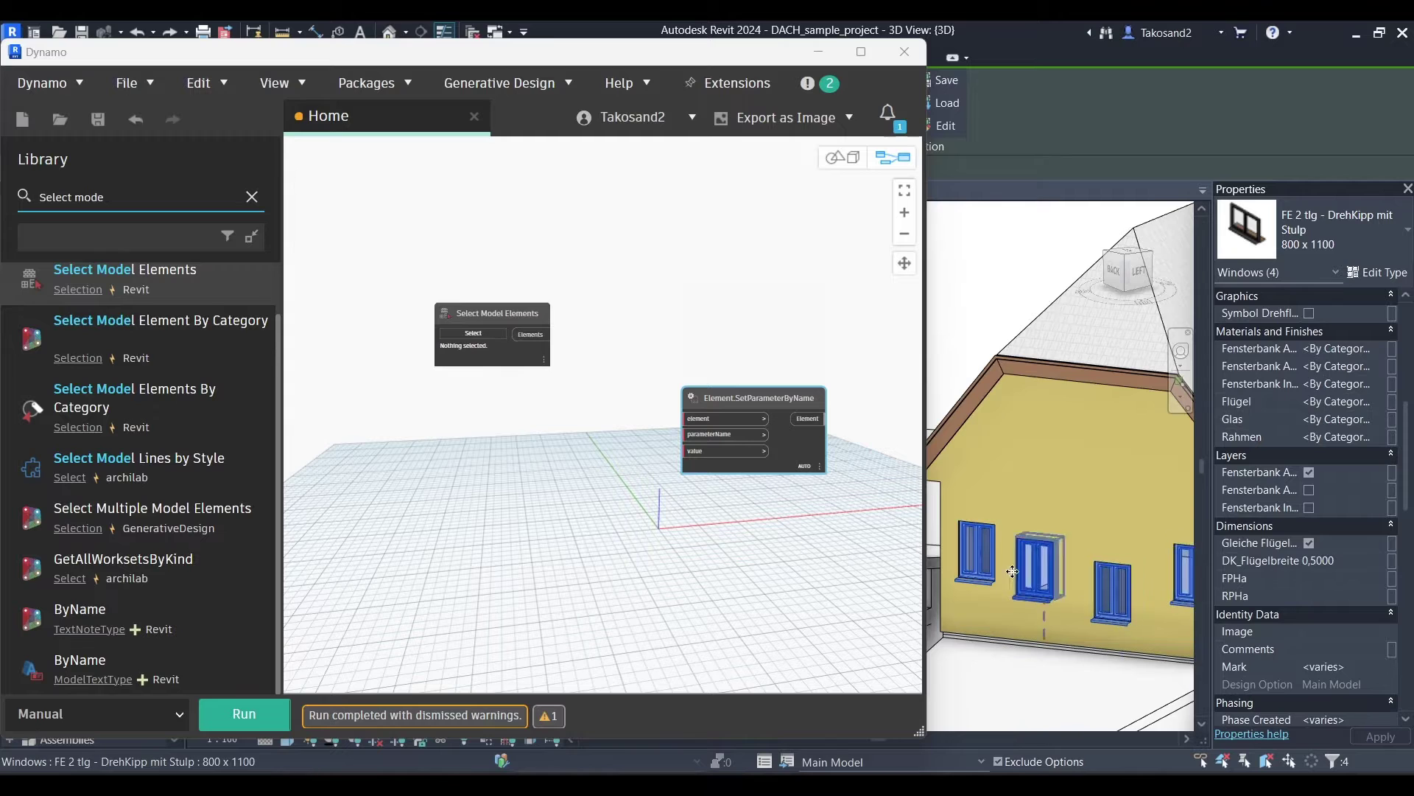
pyautogui.scroll(-2, 998, 571)
# - Isolate the four selected windows in the Revit 3D view, then restore Dynamo
pyautogui.click(823, 49)
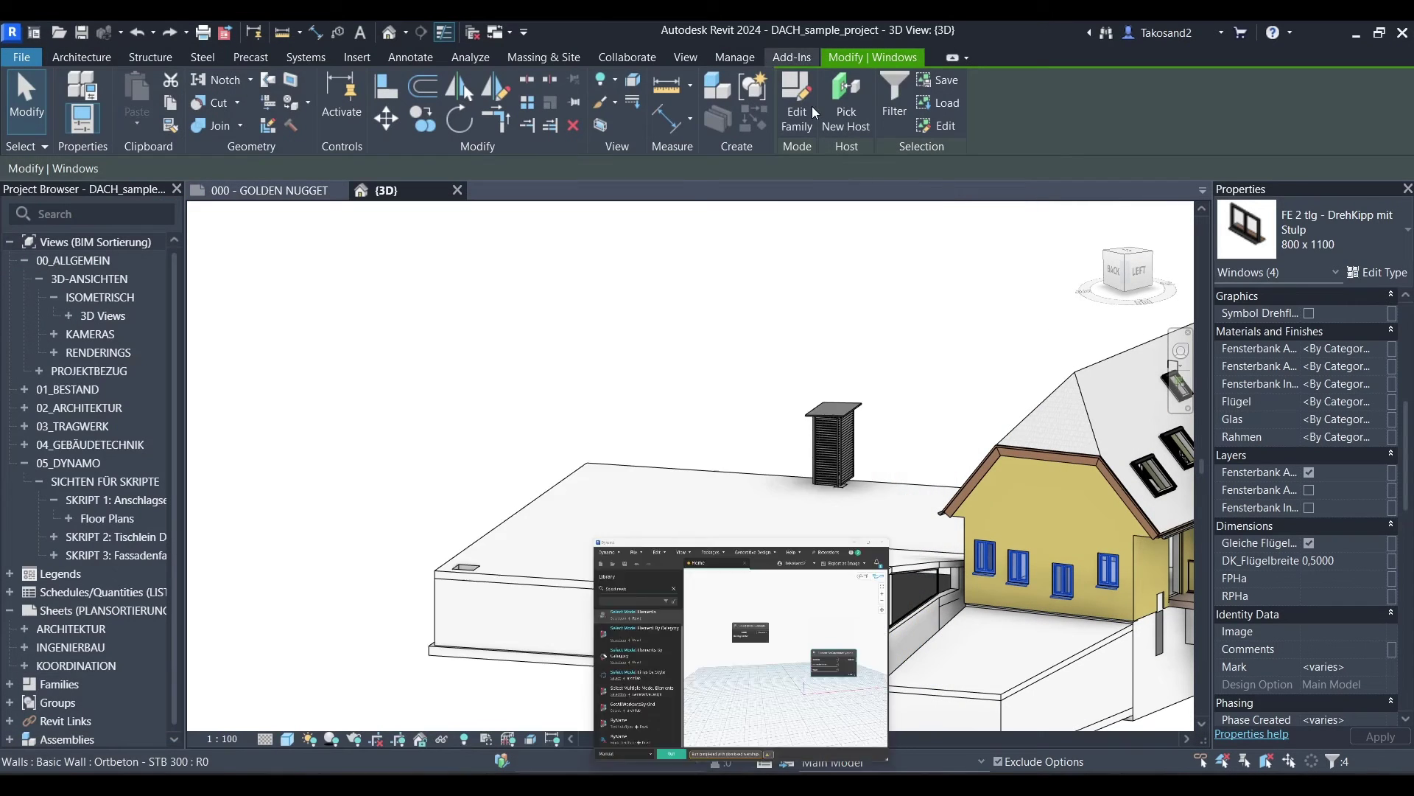
pyautogui.click(441, 743)
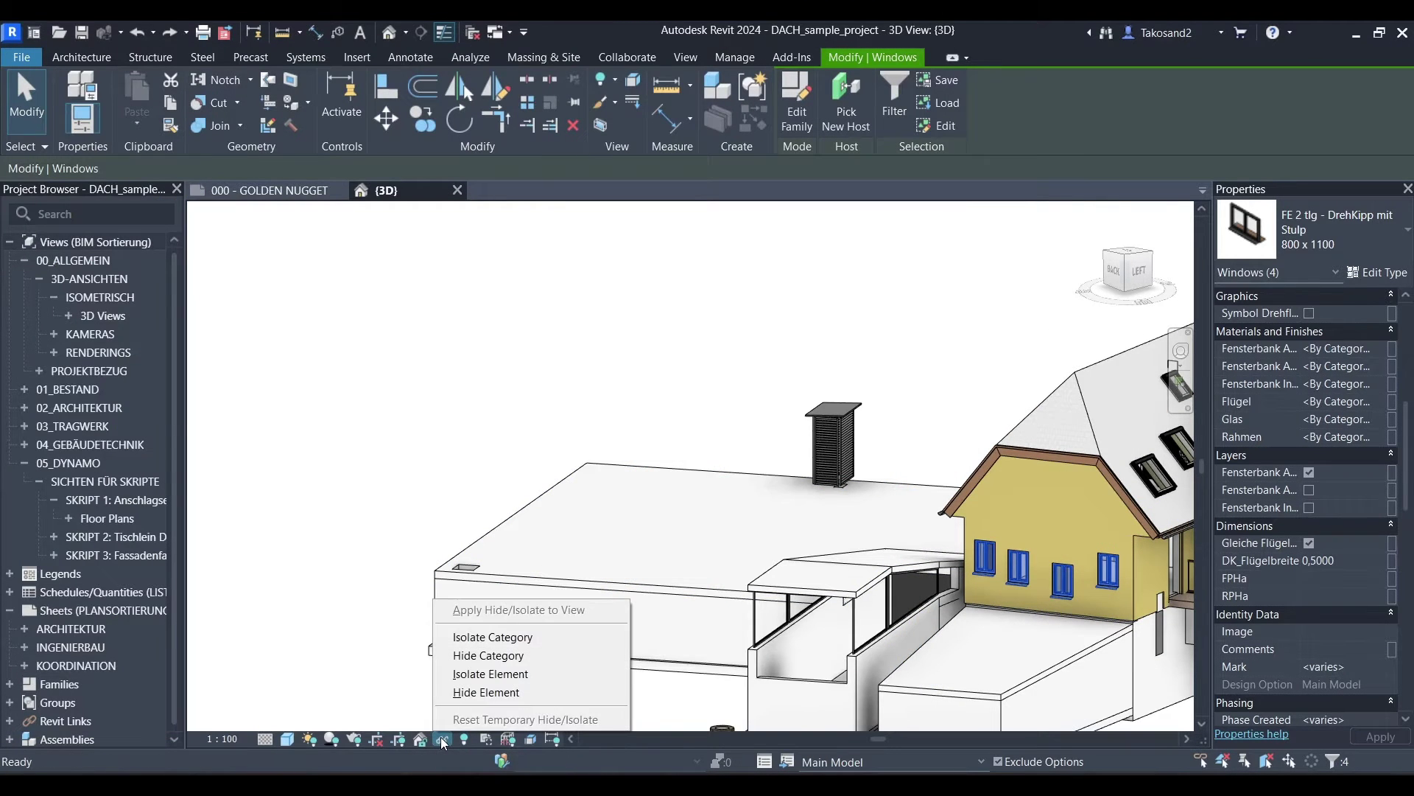
pyautogui.click(498, 676)
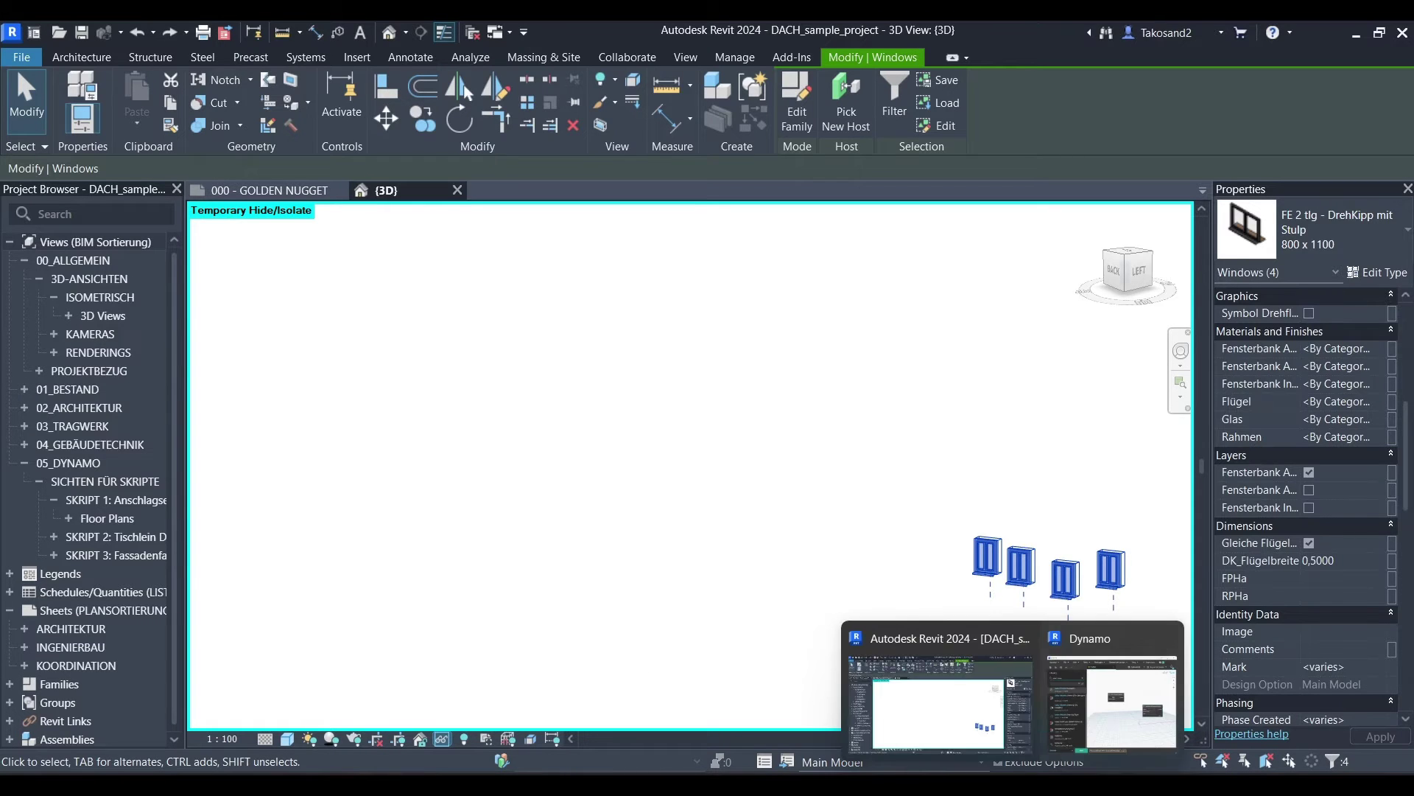
pyautogui.click(1067, 727)
pyautogui.scroll(1, 671, 478)
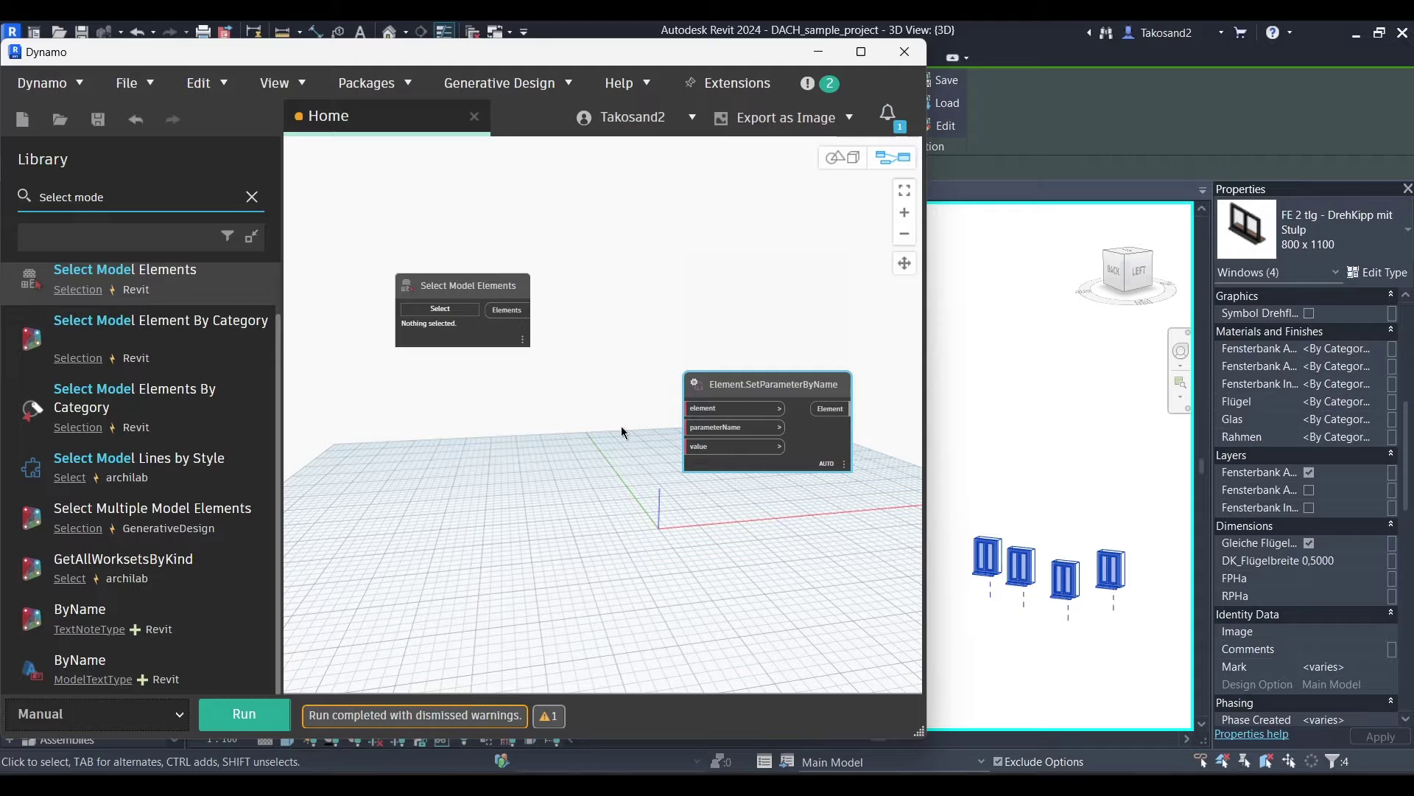
# - Load the four windows into Select Model Elements, wire them to element, and inspect one
pyautogui.click(460, 311)
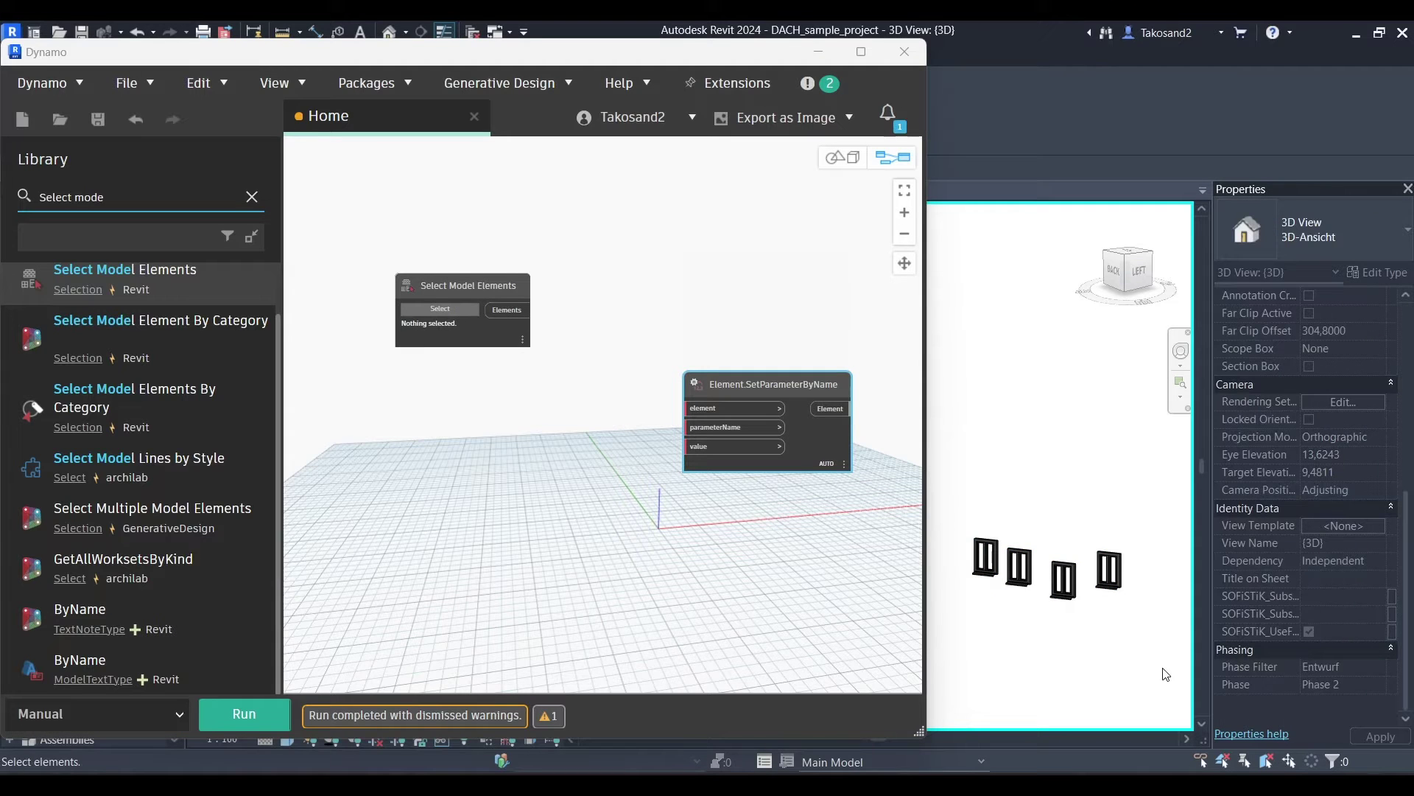
pyautogui.moveTo(893, 494); pyautogui.dragTo(890, 492)
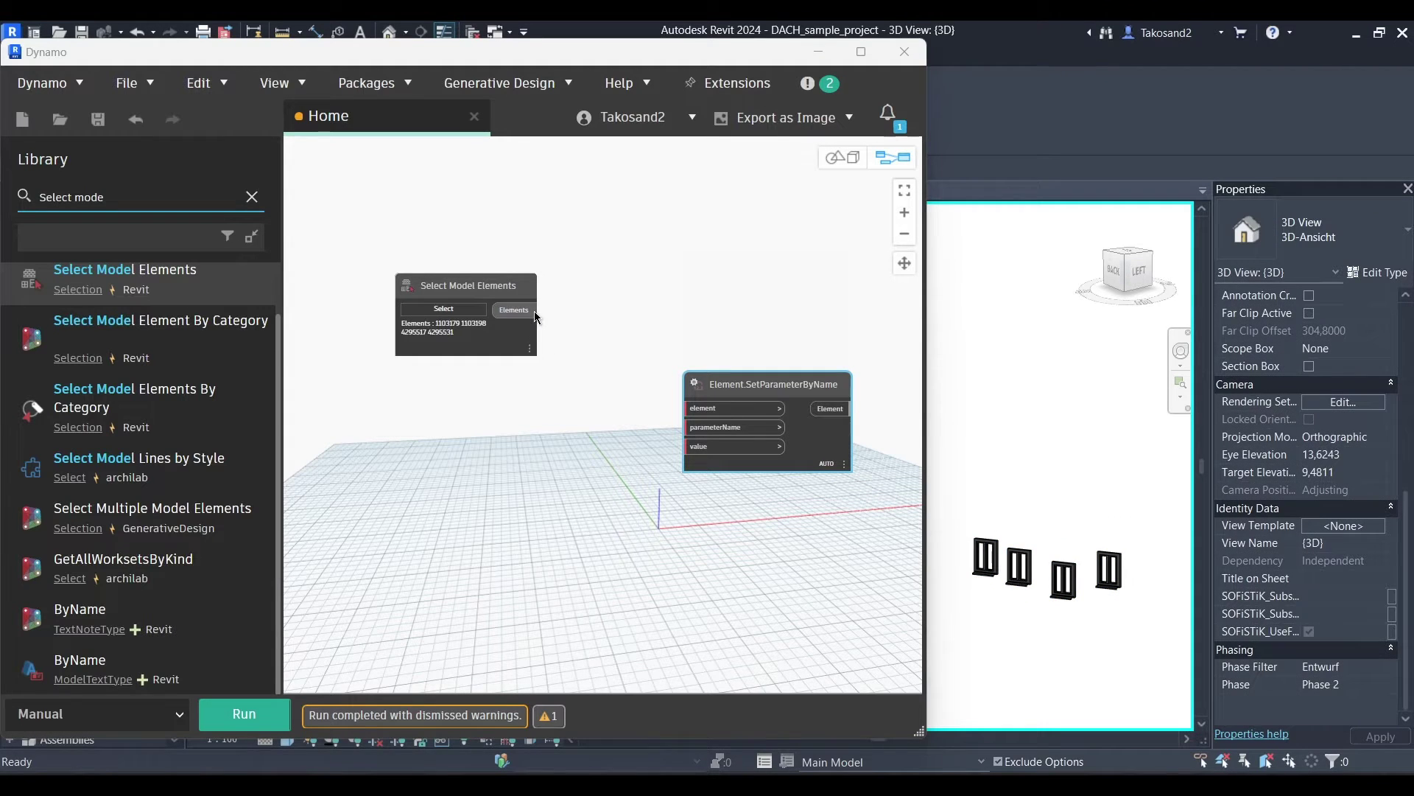
pyautogui.moveTo(533, 312); pyautogui.dragTo(641, 378)
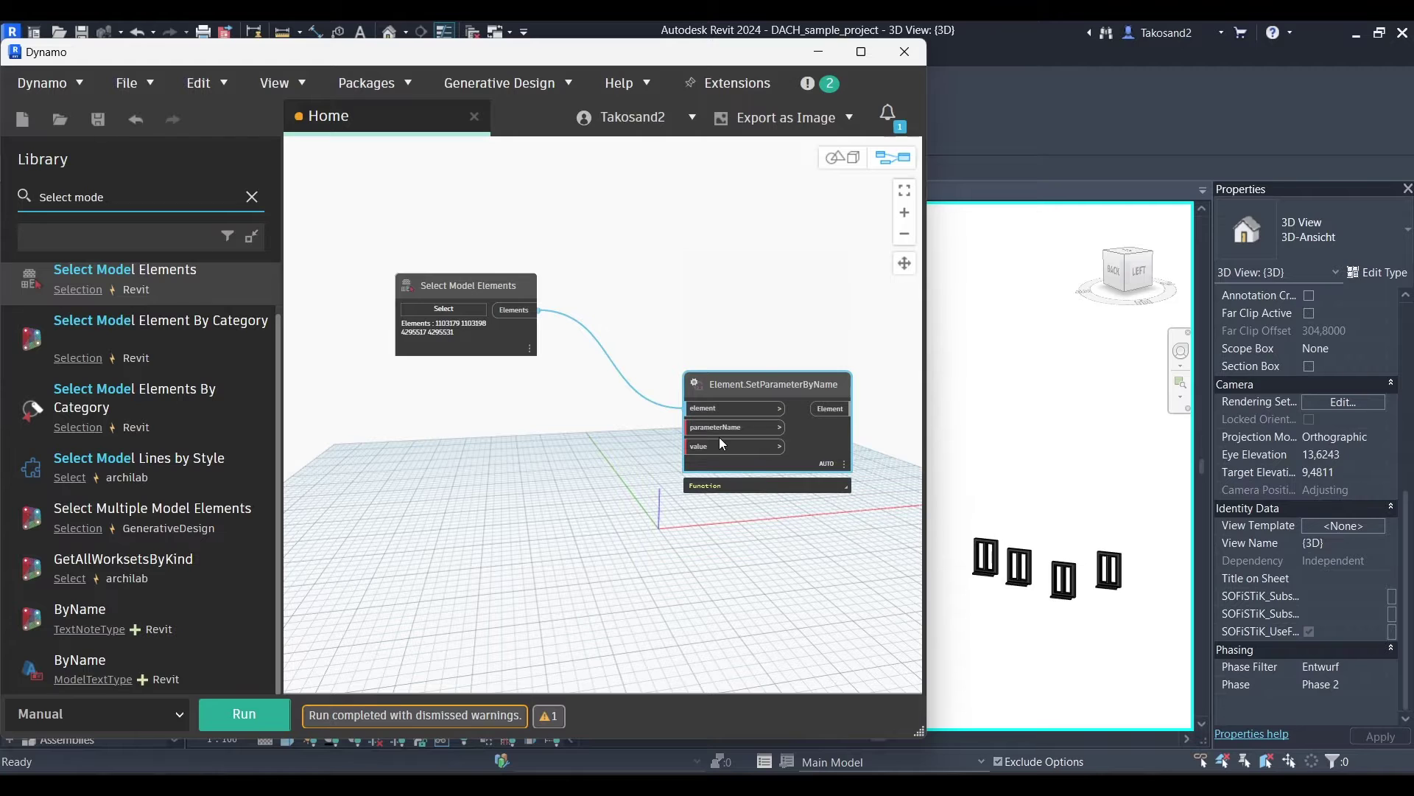
pyautogui.scroll(2, 720, 436)
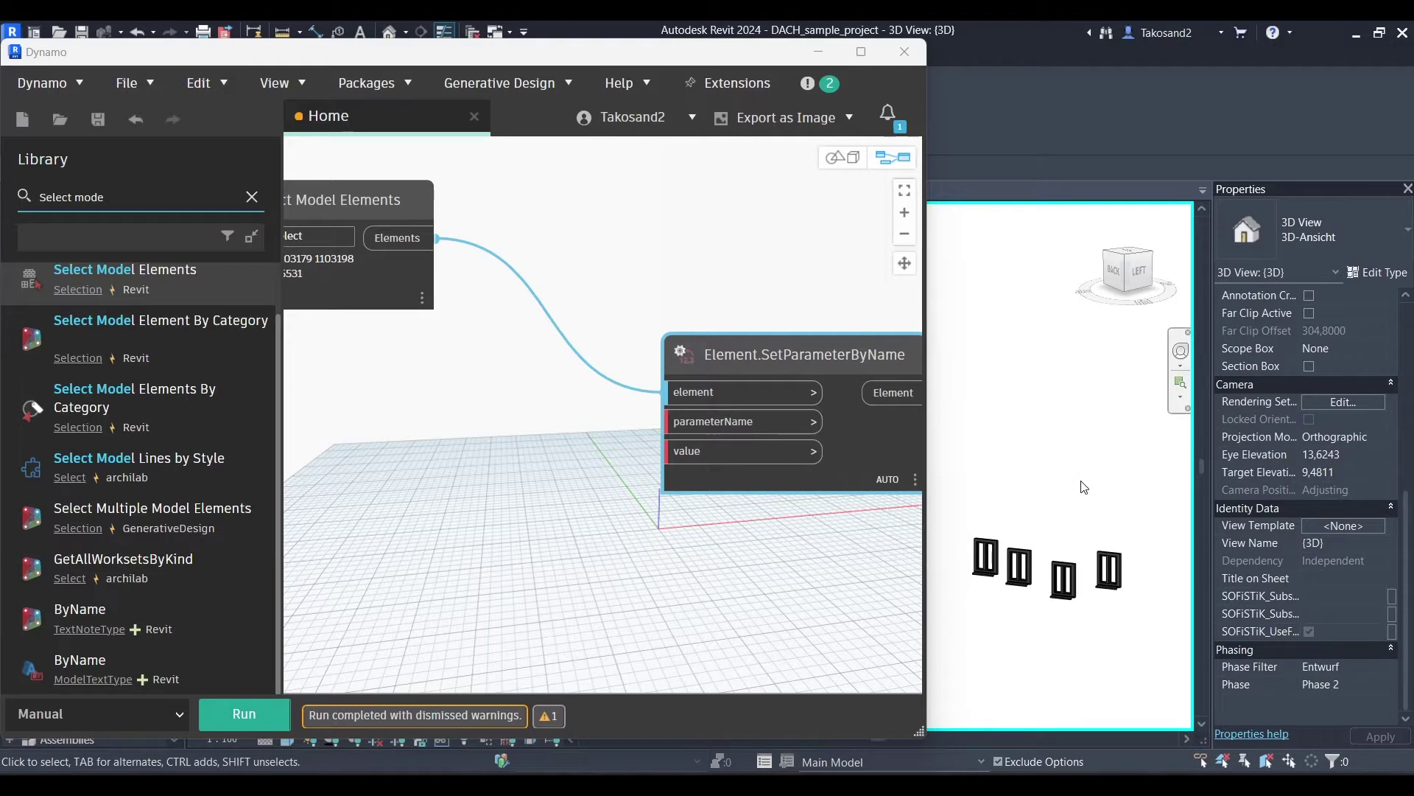
pyautogui.click(993, 553)
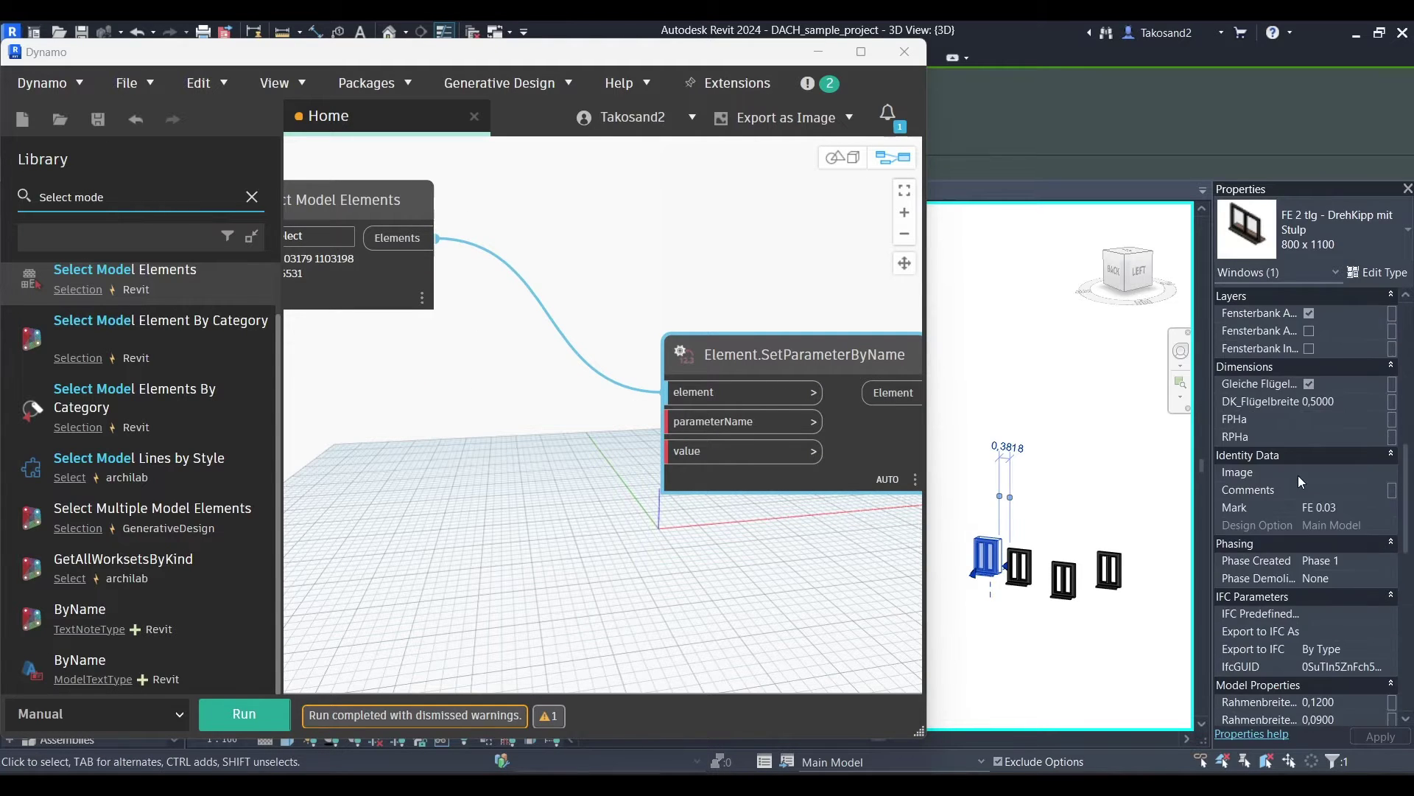
pyautogui.scroll(-3, 1299, 475)
pyautogui.scroll(-2, 1299, 475)
pyautogui.click(991, 527)
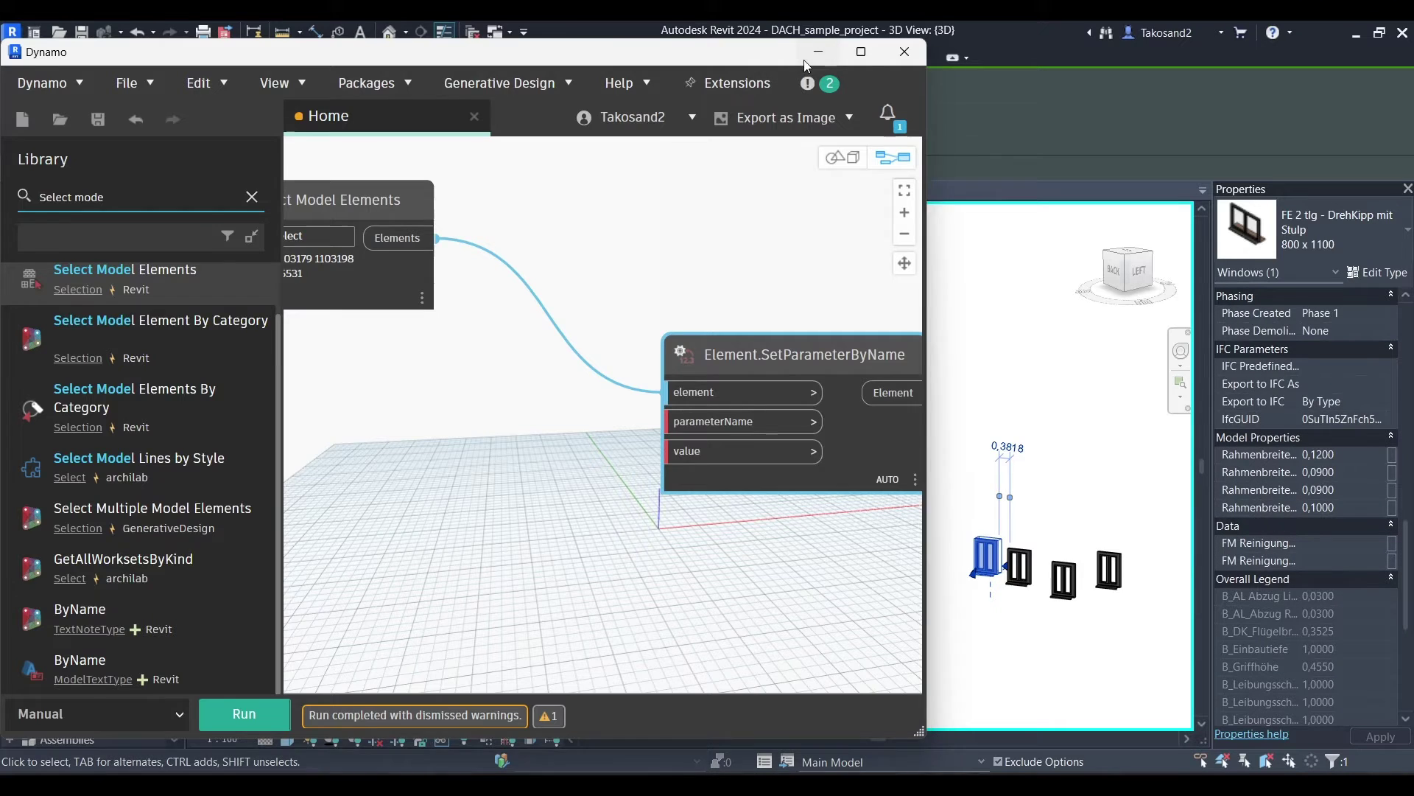
# - Reset Temporary Hide/Isolate to show the whole house and select a yellow-facade window
pyautogui.press('z')
pyautogui.press('f')
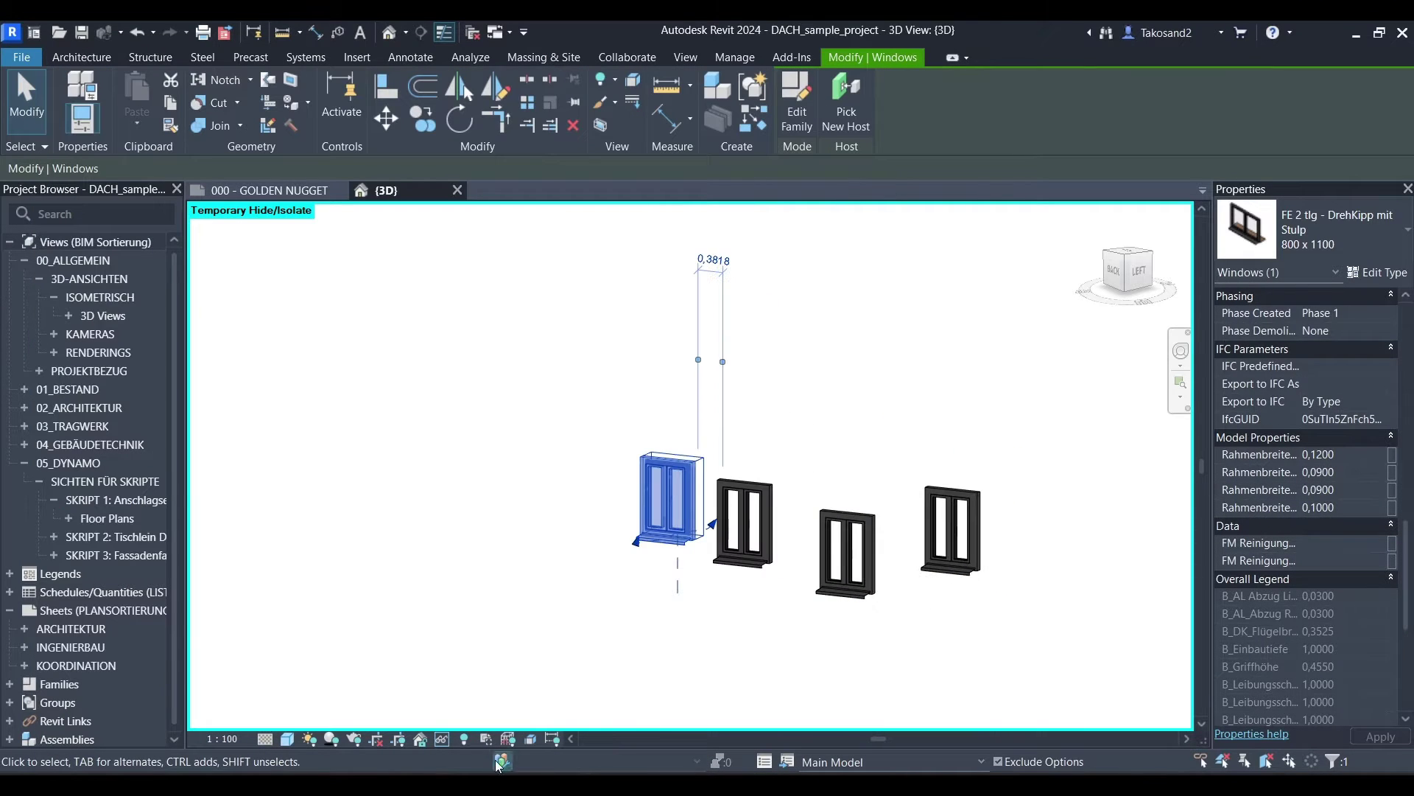
pyautogui.click(443, 739)
pyautogui.click(498, 705)
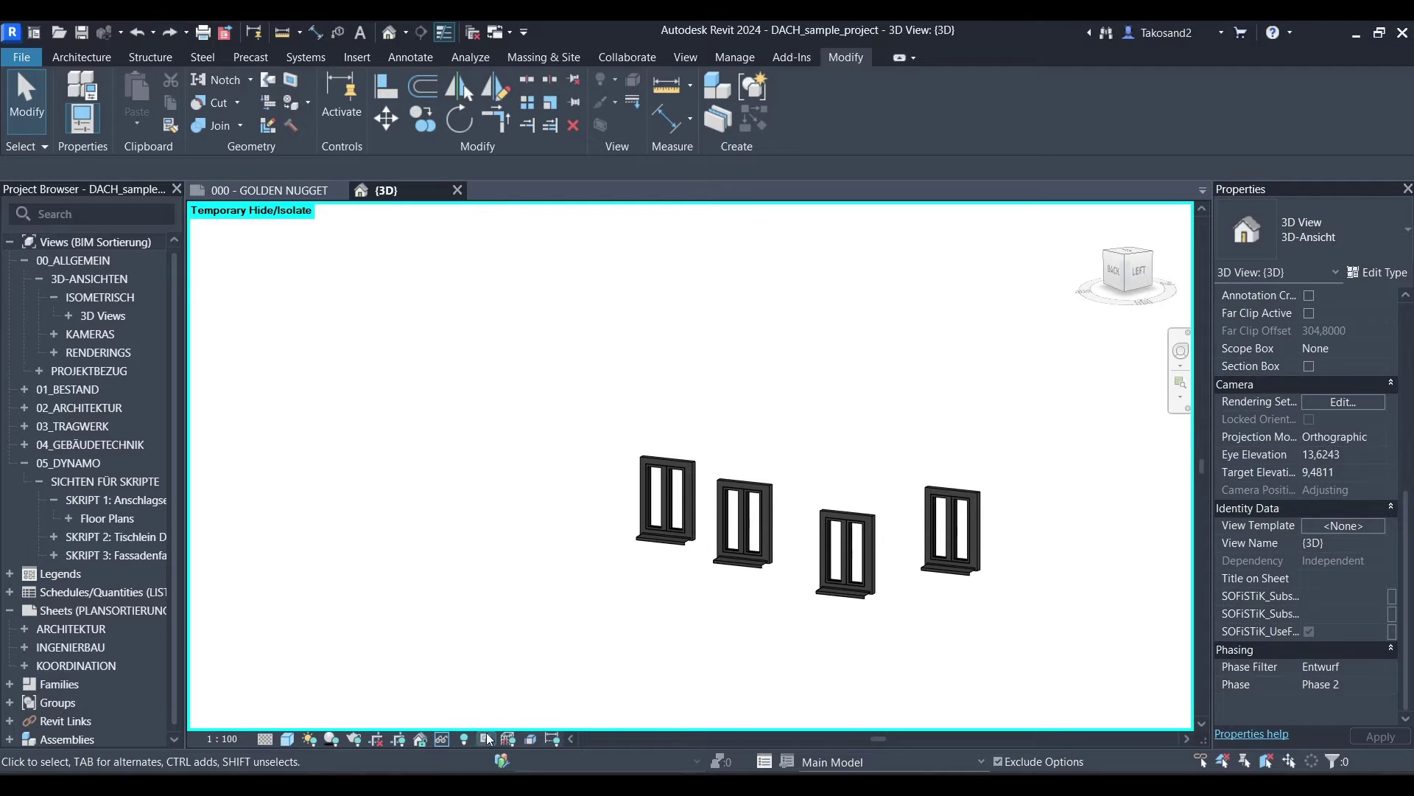
pyautogui.click(442, 739)
pyautogui.click(520, 721)
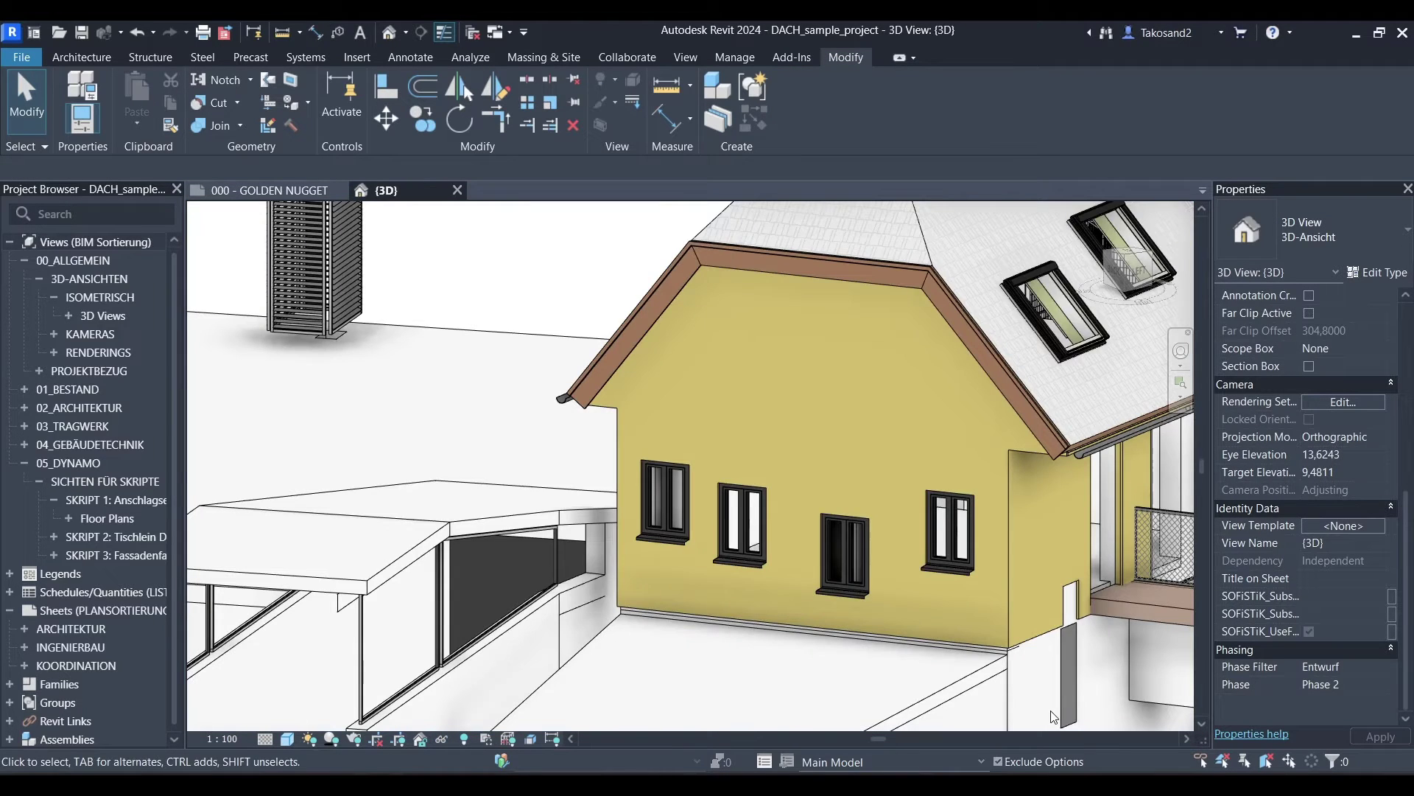
pyautogui.keyDown('shift'); pyautogui.moveTo(710, 537); pyautogui.dragTo(724, 526, button='middle'); pyautogui.keyUp('shift')
pyautogui.click(729, 528)
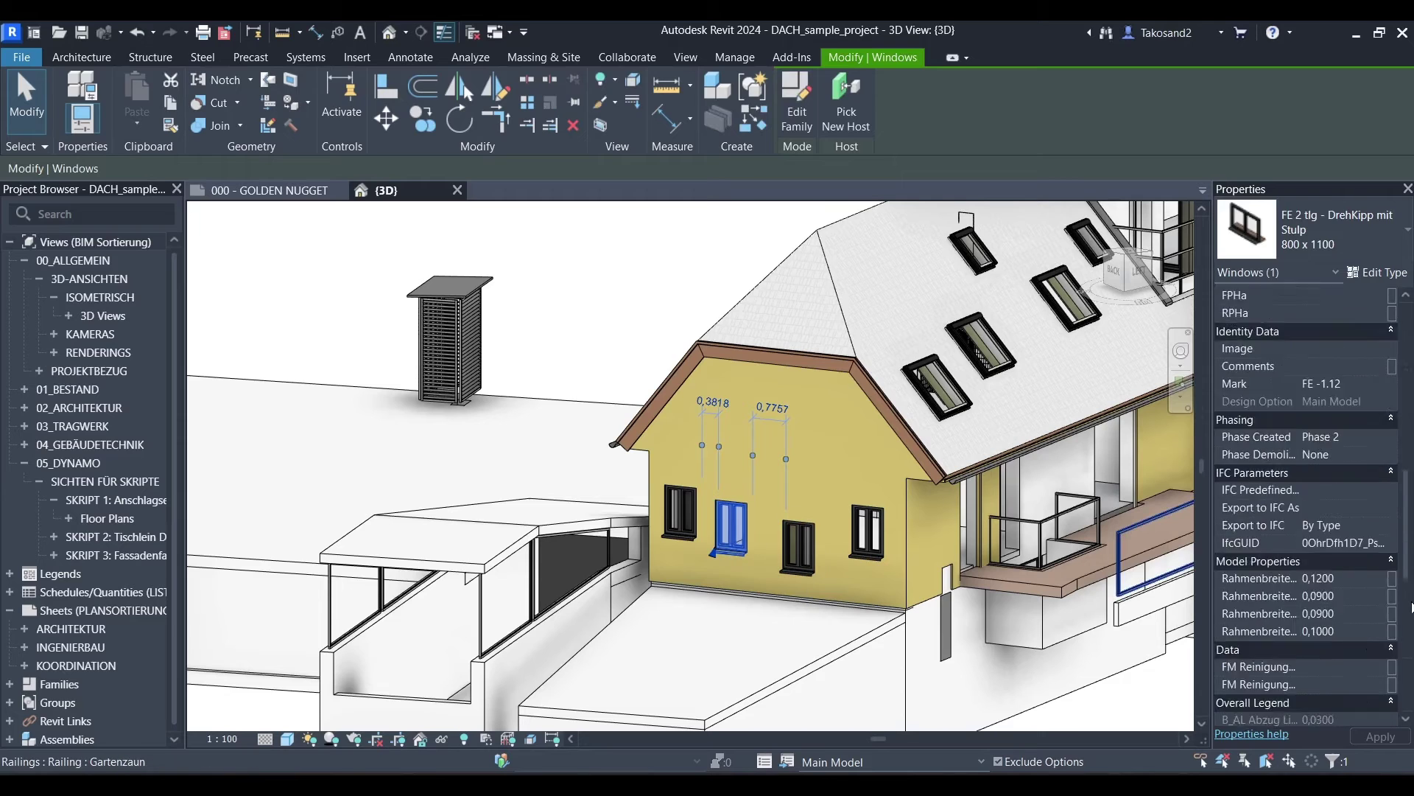
pyautogui.scroll(-1, 1406, 581)
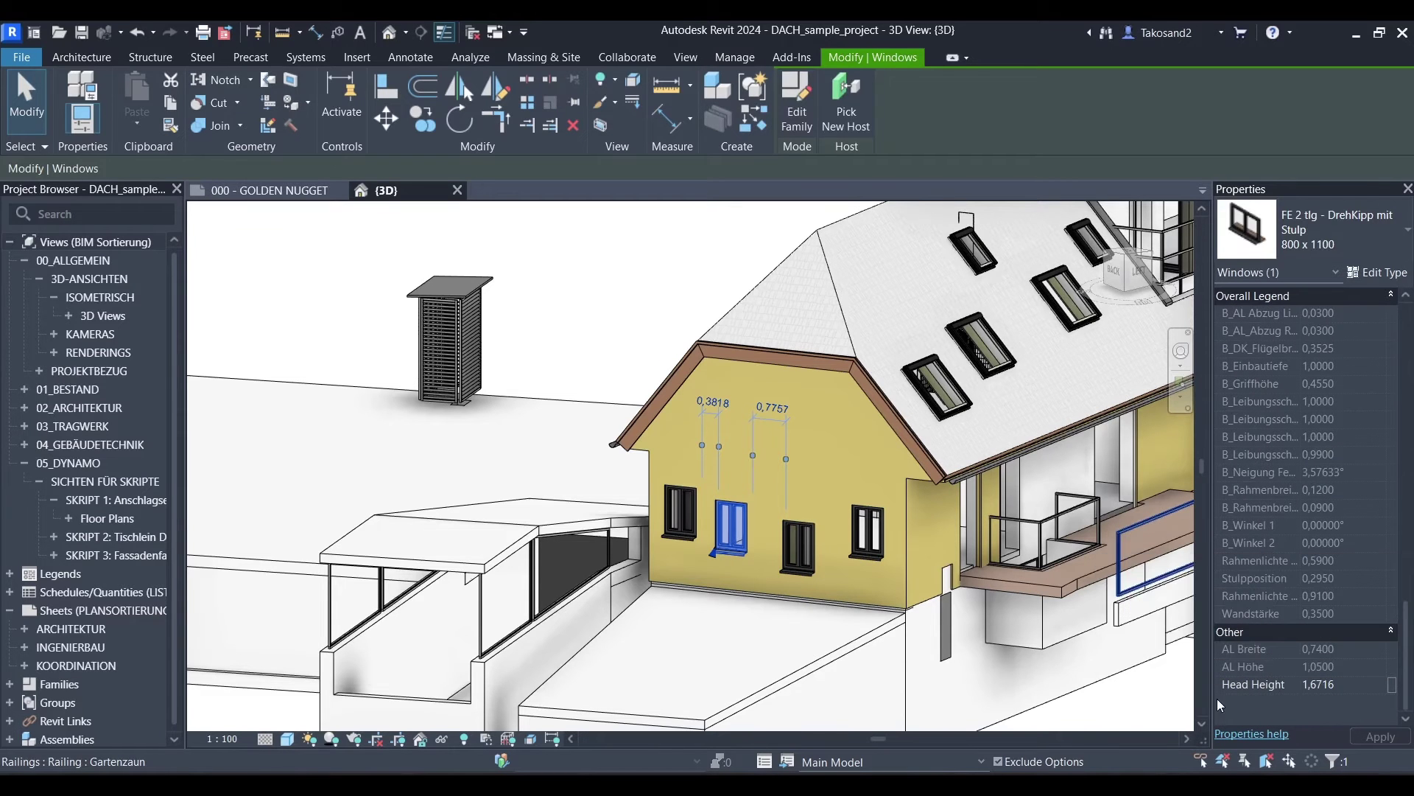
# - Place a String node below the Select Model Elements node
pyautogui.click(1089, 729)
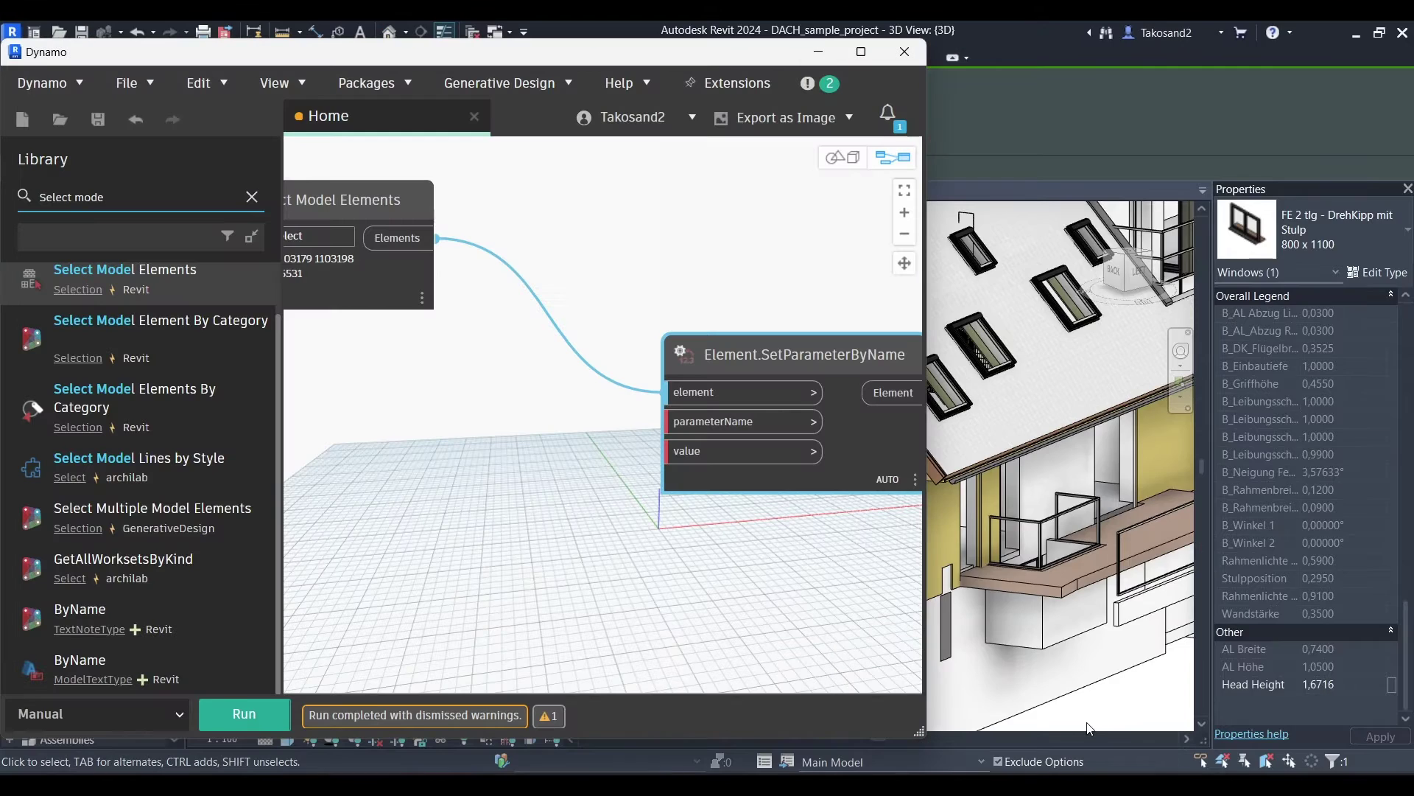
pyautogui.scroll(-2, 799, 477)
pyautogui.scroll(-1, 799, 476)
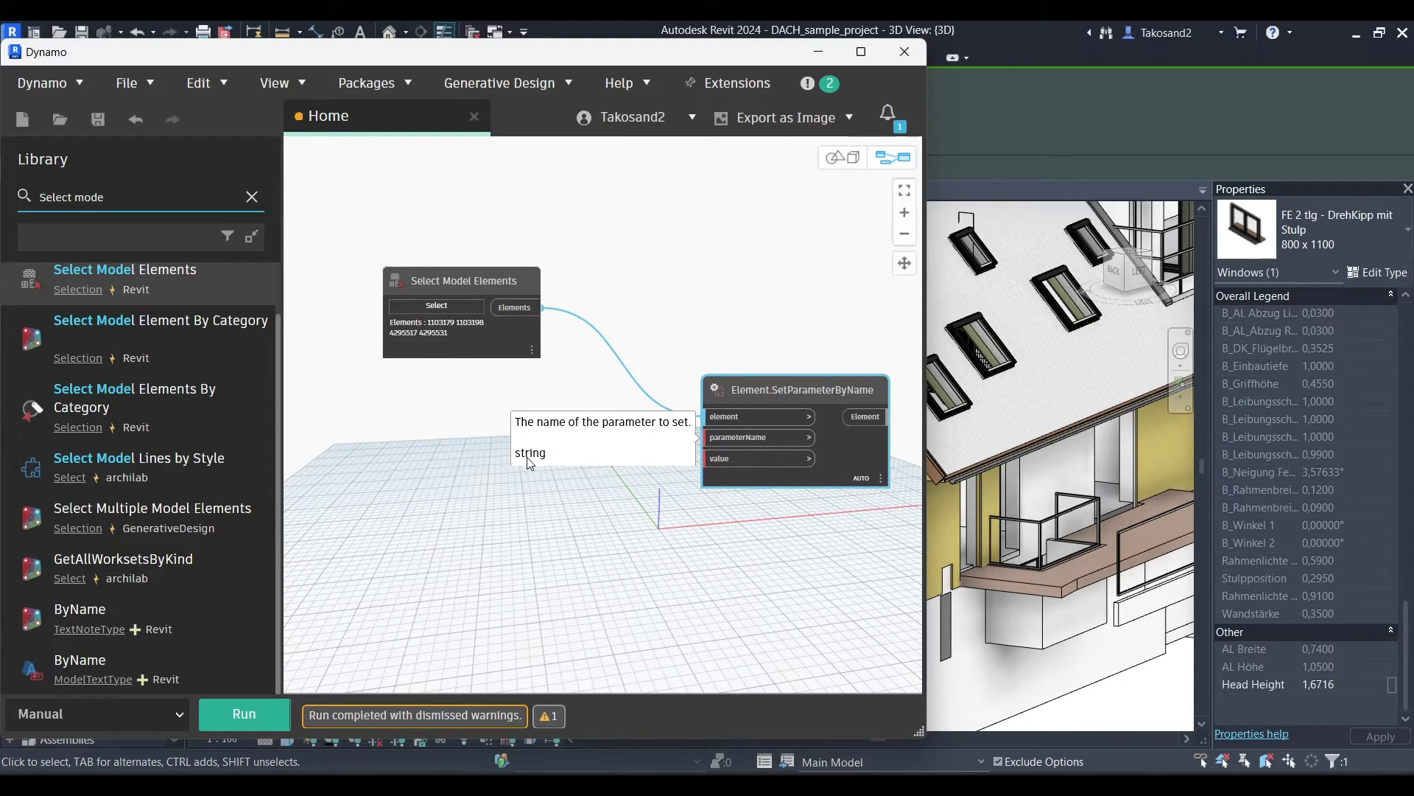
pyautogui.scroll(2, 426, 441)
pyautogui.rightClick(424, 444)
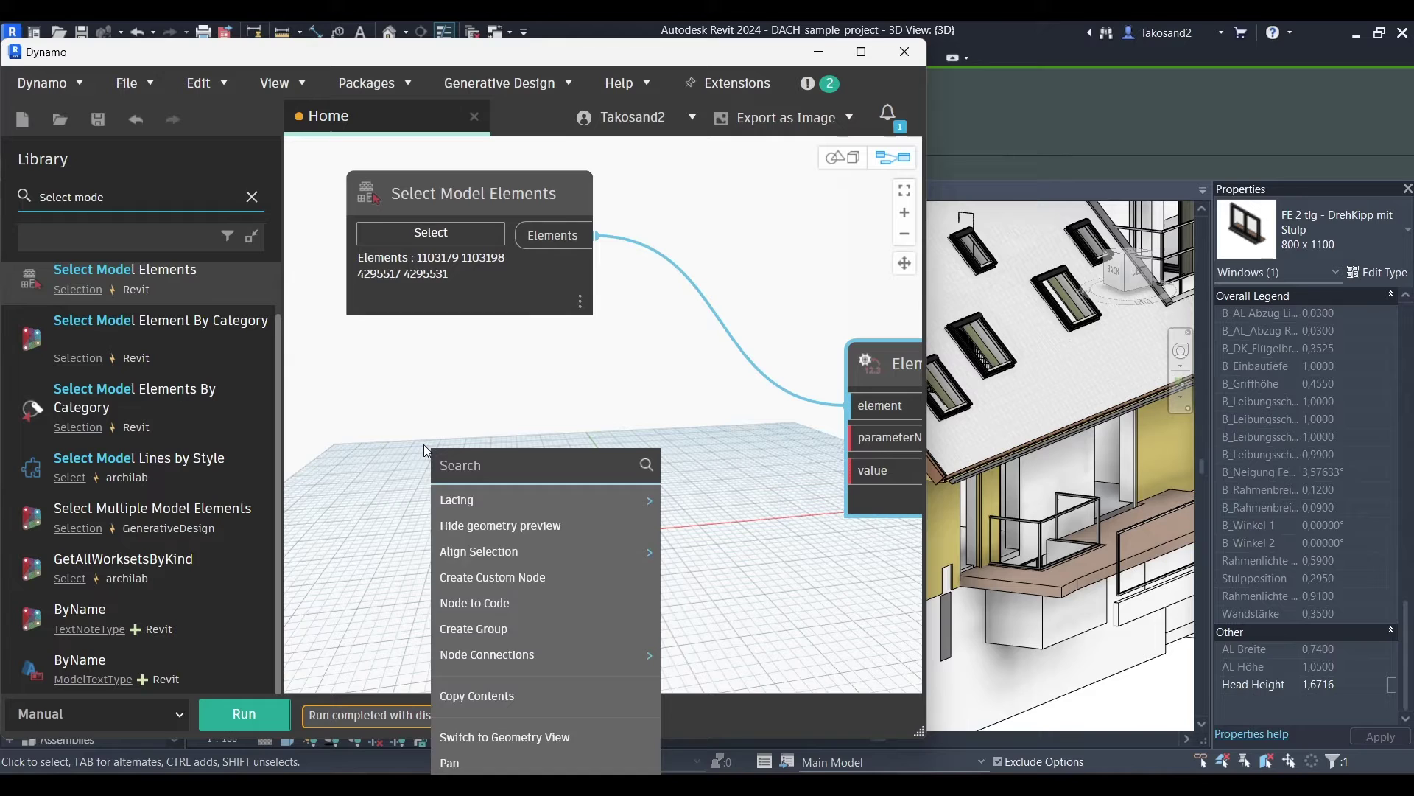
pyautogui.write('string')
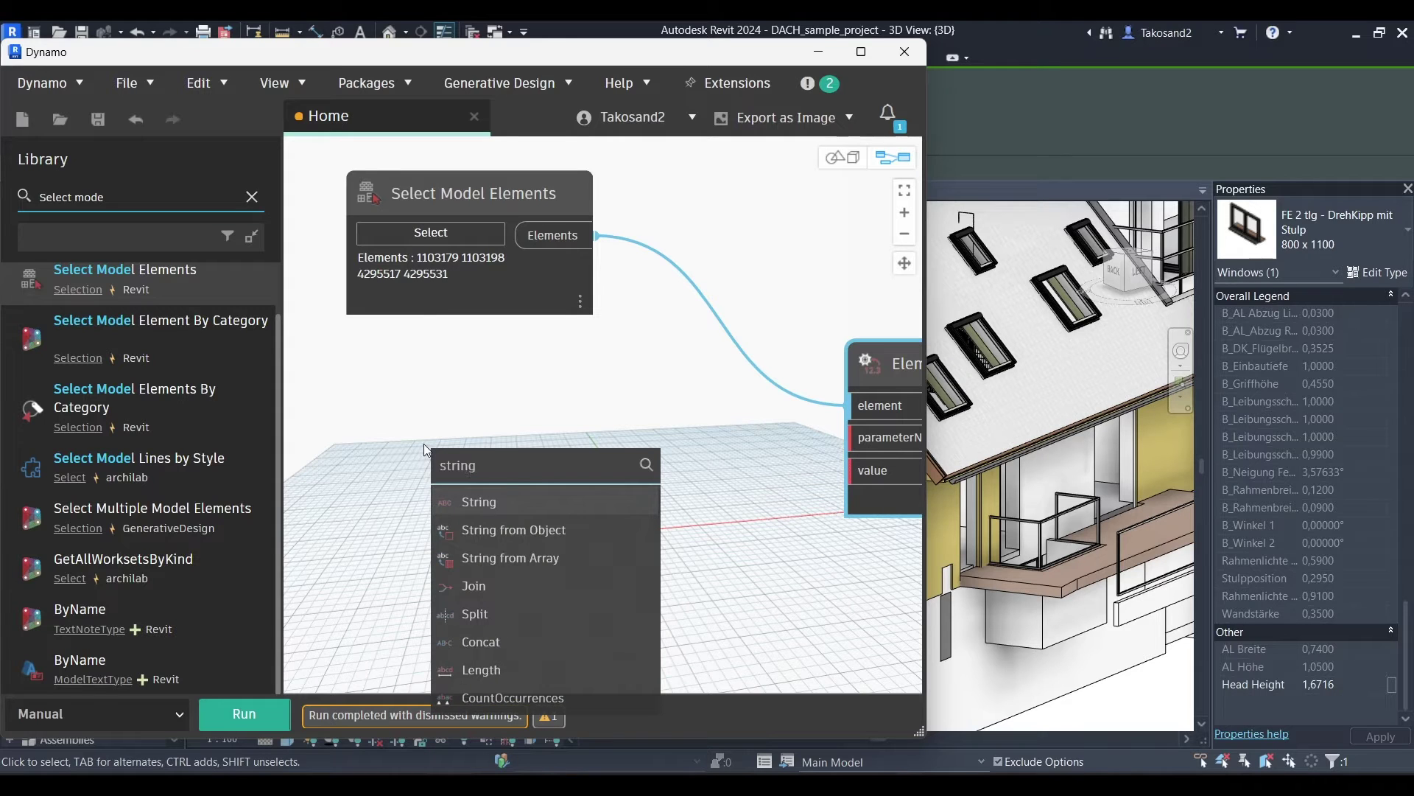
pyautogui.press('Return')
pyautogui.moveTo(469, 476); pyautogui.dragTo(393, 394)
# - Set the String to 'Head Height' and wire it into parameterName
pyautogui.click(404, 434)
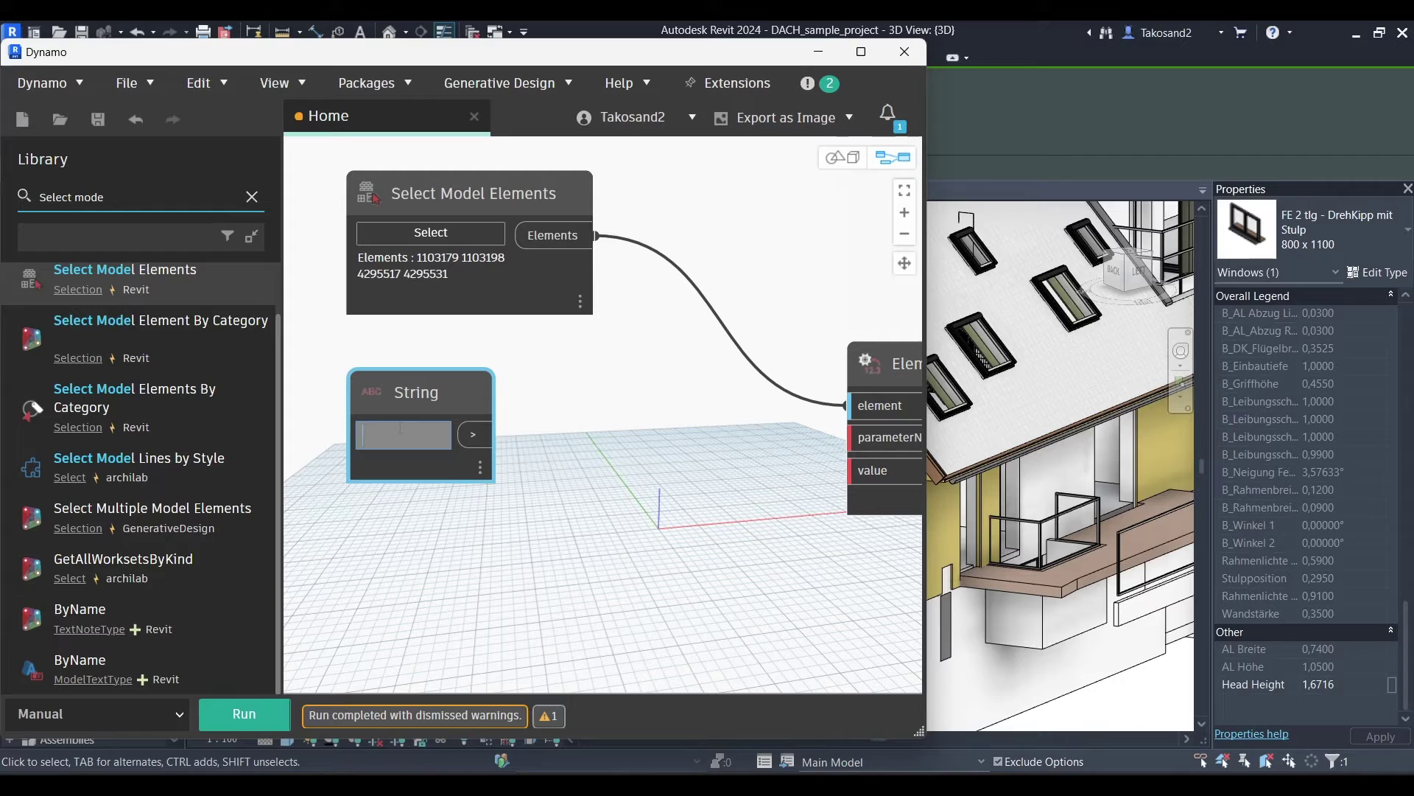
pyautogui.write('Head ')
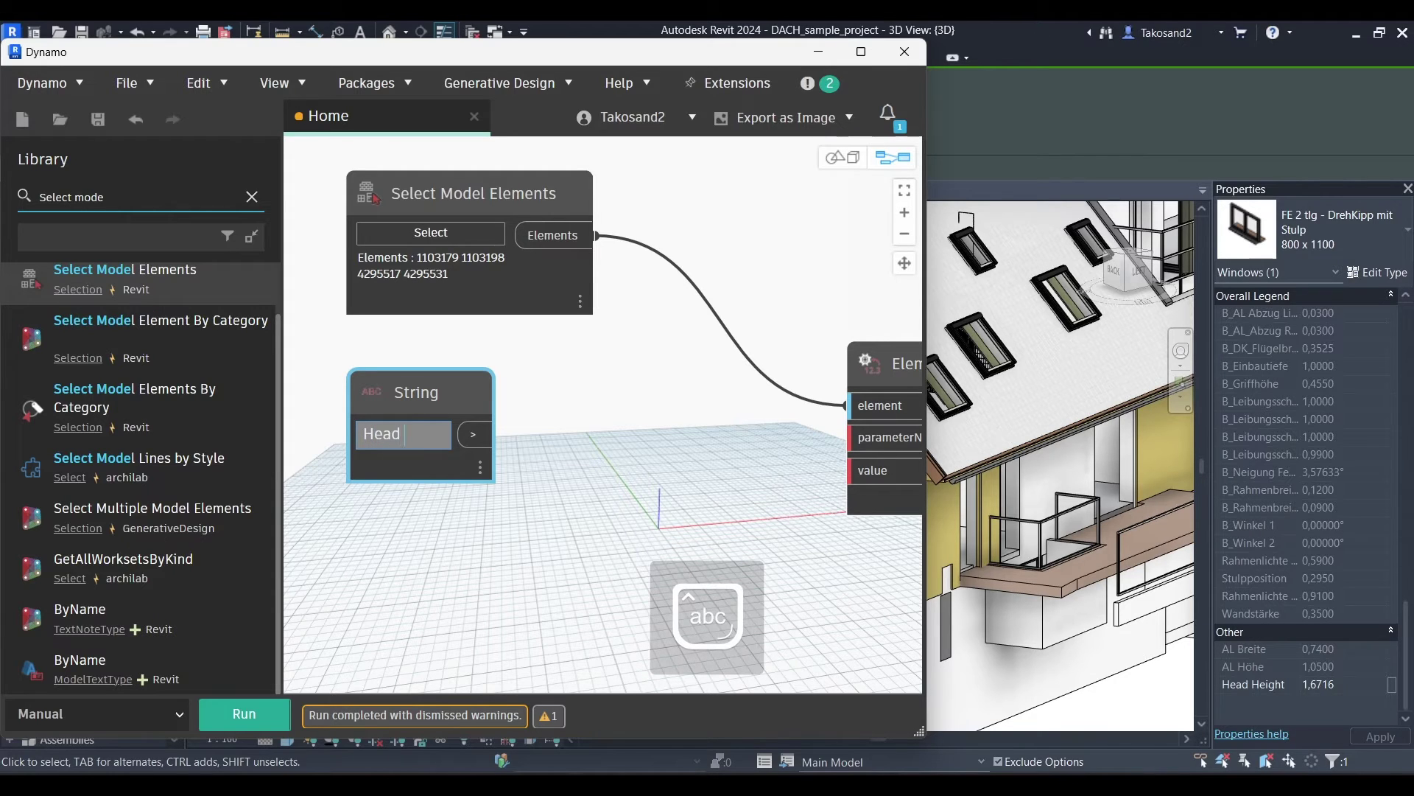
pyautogui.write('Heoght')
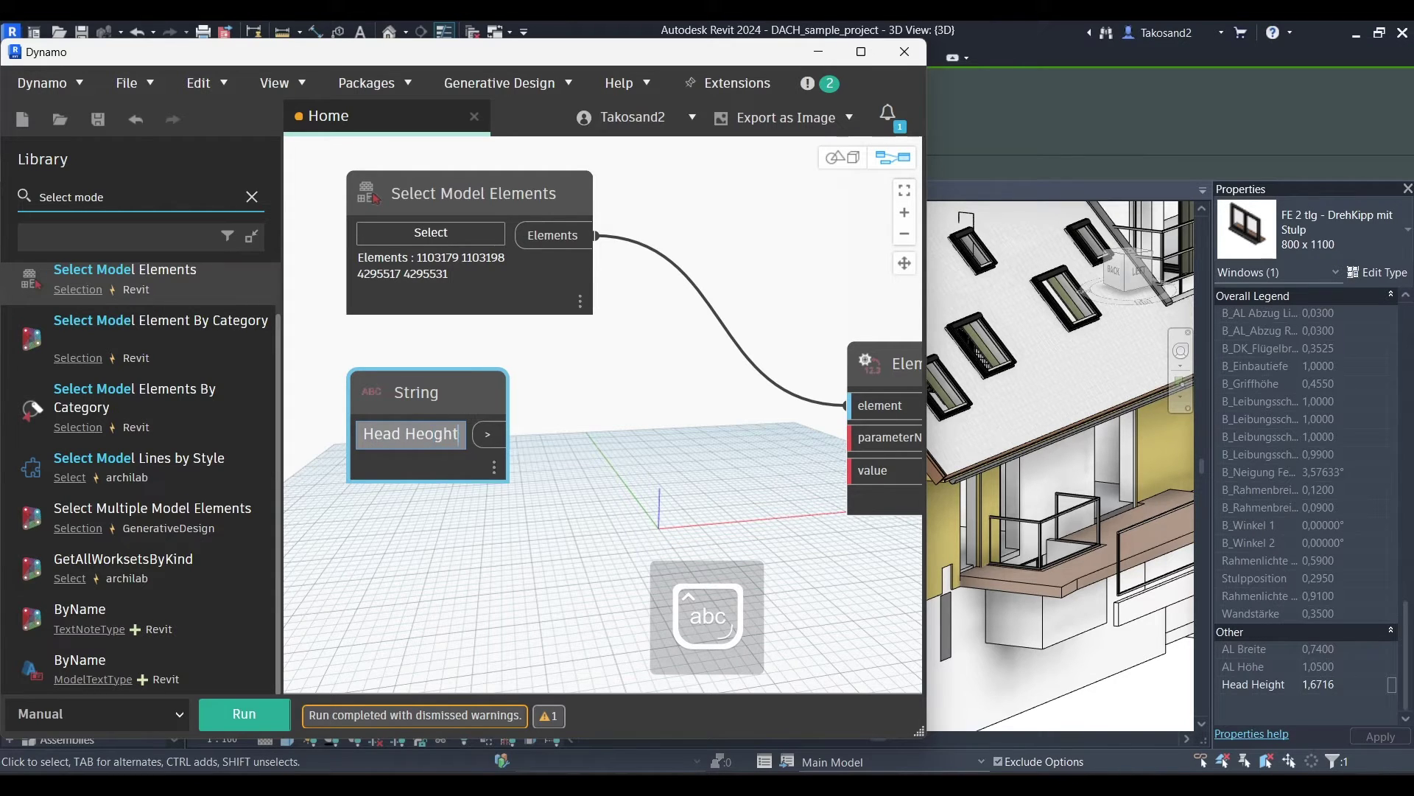
pyautogui.press('BackSpace')
pyautogui.press('BackSpace')
pyautogui.press('BackSpace')
pyautogui.write('i')
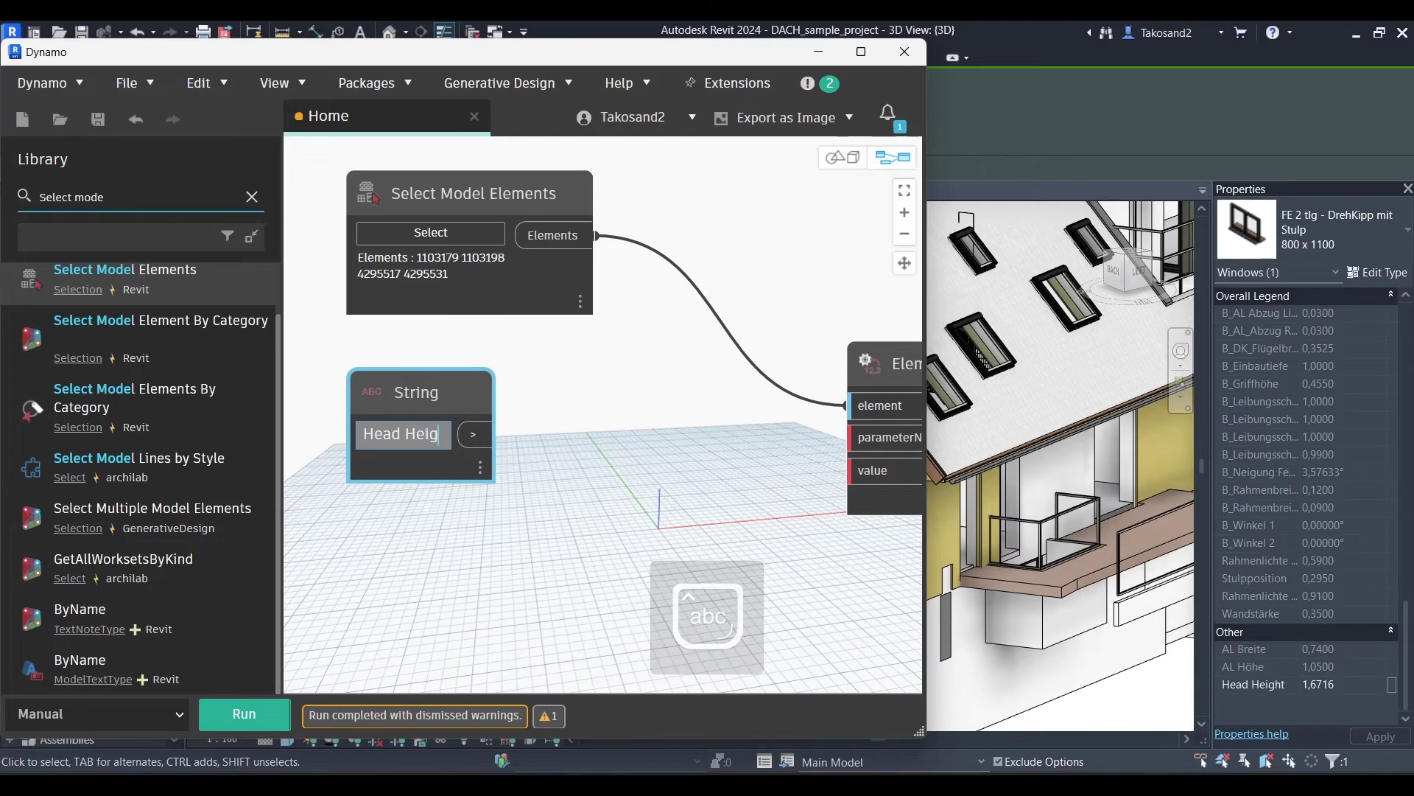
pyautogui.write('ght')
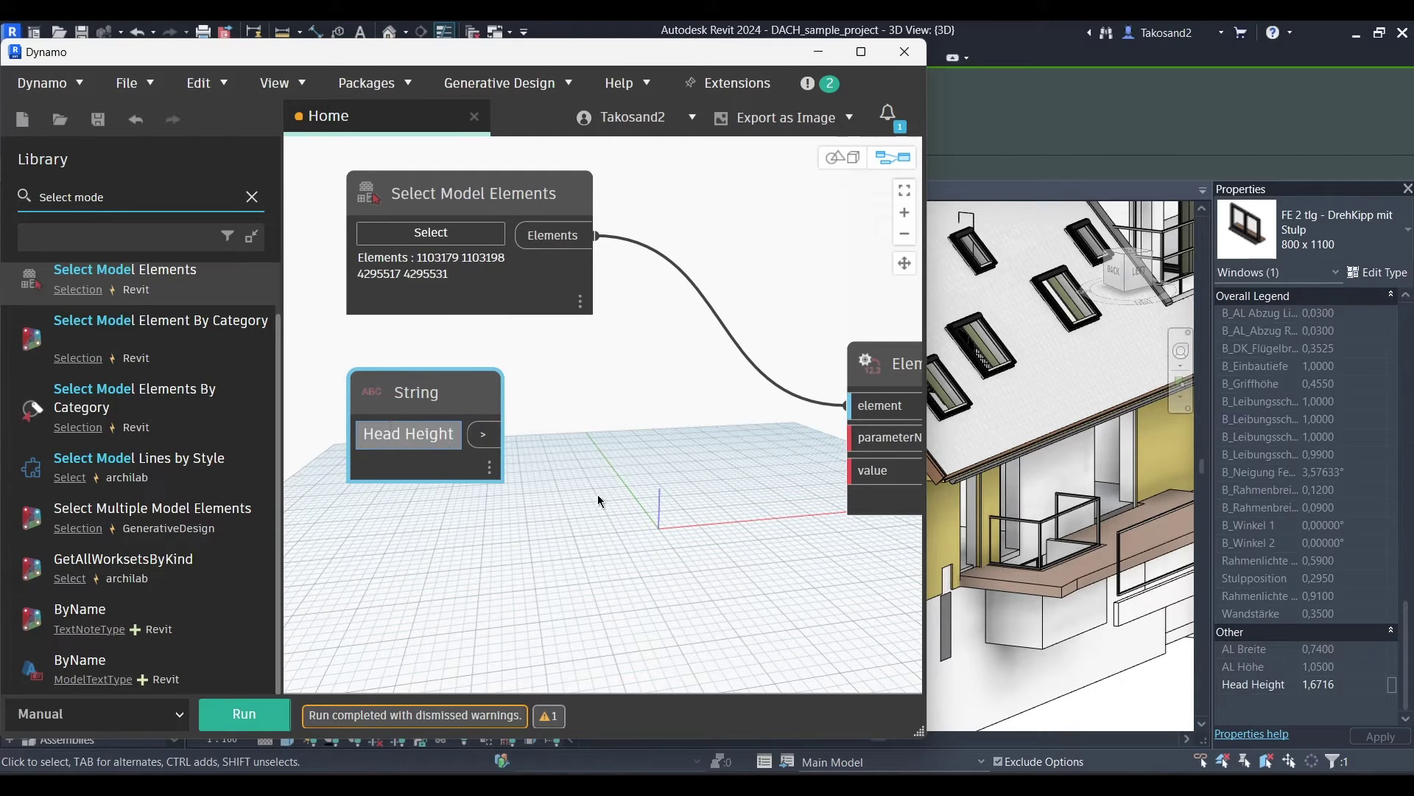
pyautogui.click(598, 497)
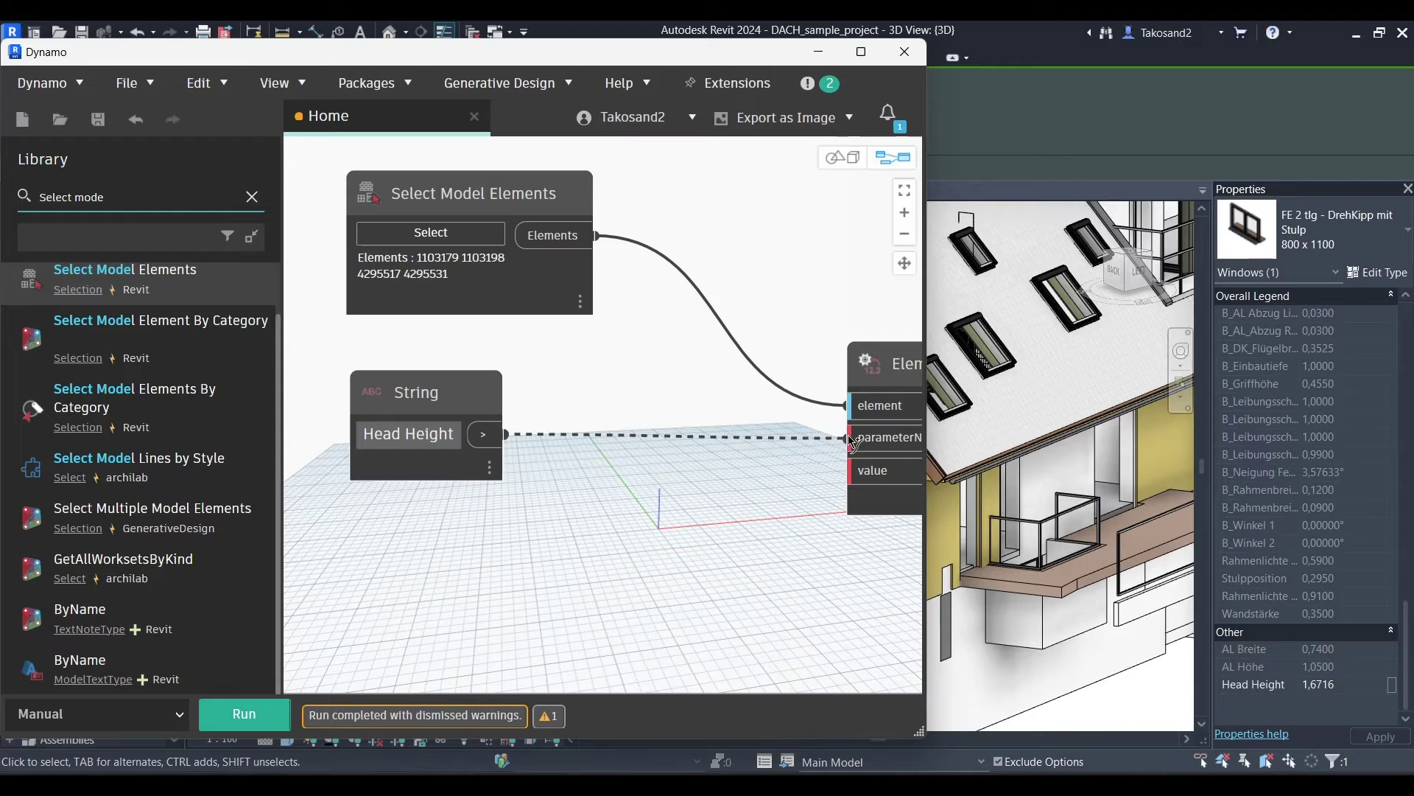
pyautogui.moveTo(499, 447); pyautogui.dragTo(851, 436)
pyautogui.scroll(-2, 629, 446)
pyautogui.scroll(2, 631, 445)
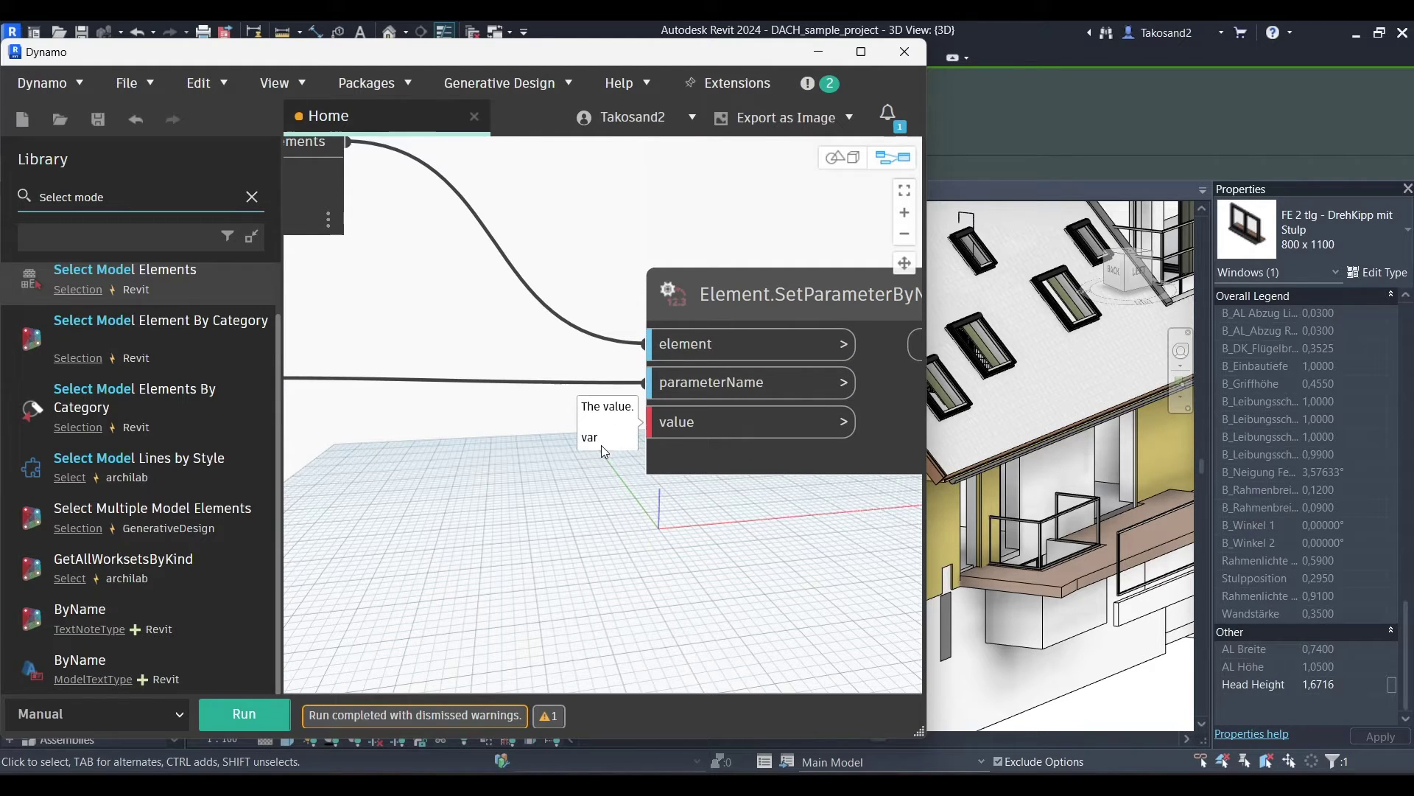
pyautogui.scroll(-2, 769, 487)
pyautogui.scroll(2, 477, 553)
pyautogui.rightClick(477, 554)
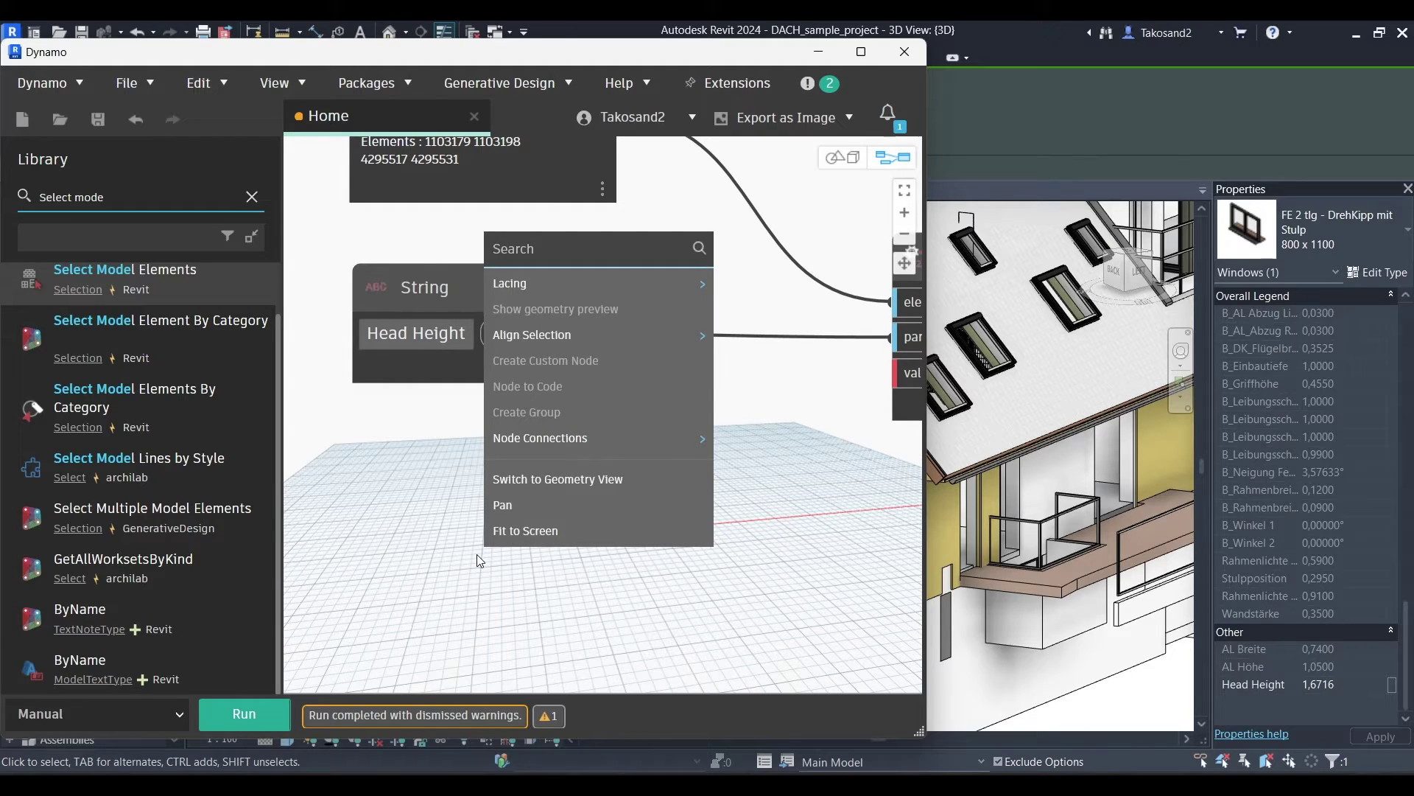
pyautogui.write('number')
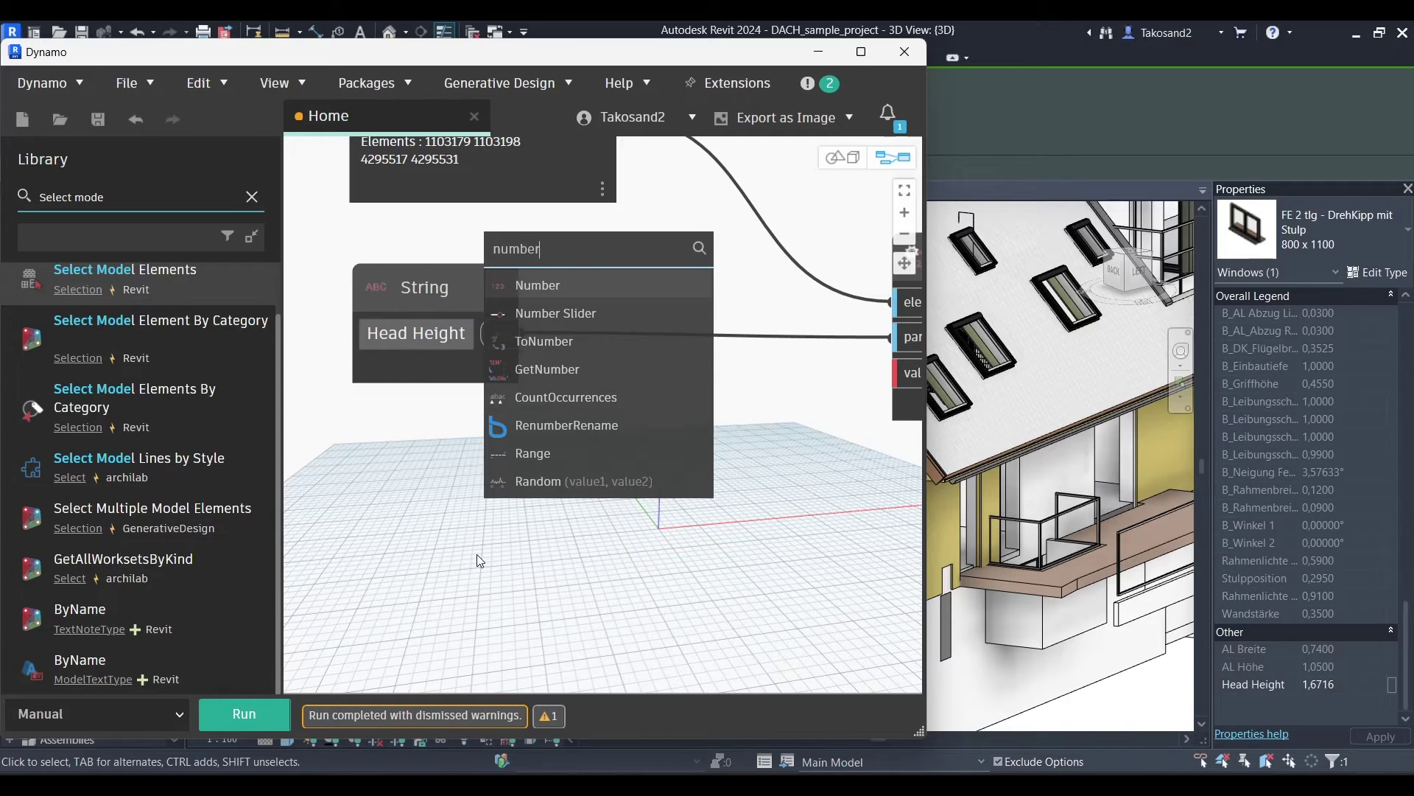
# - Add a Number Slider node and place it below the String node
pyautogui.click(580, 313)
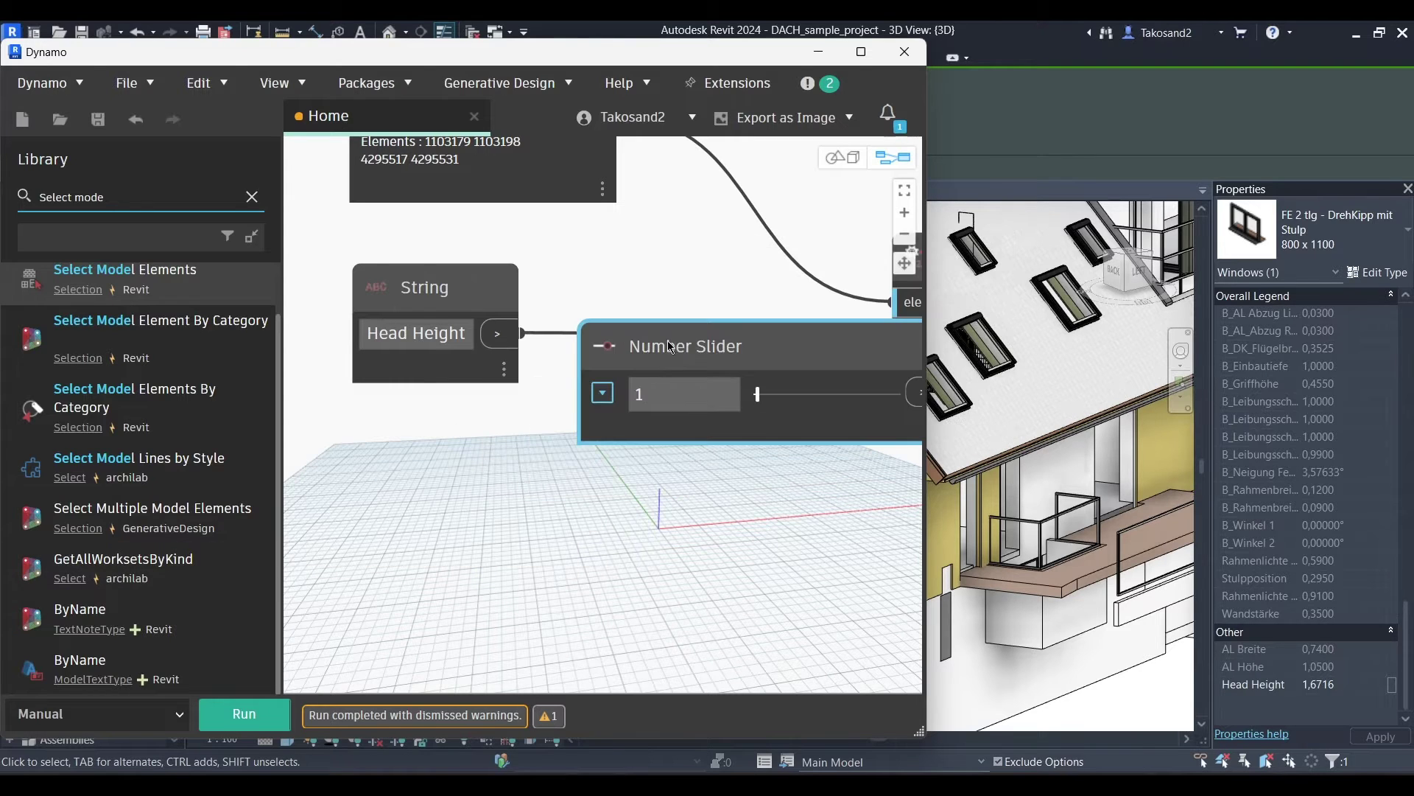
pyautogui.moveTo(667, 346); pyautogui.dragTo(446, 441)
pyautogui.scroll(-3, 435, 571)
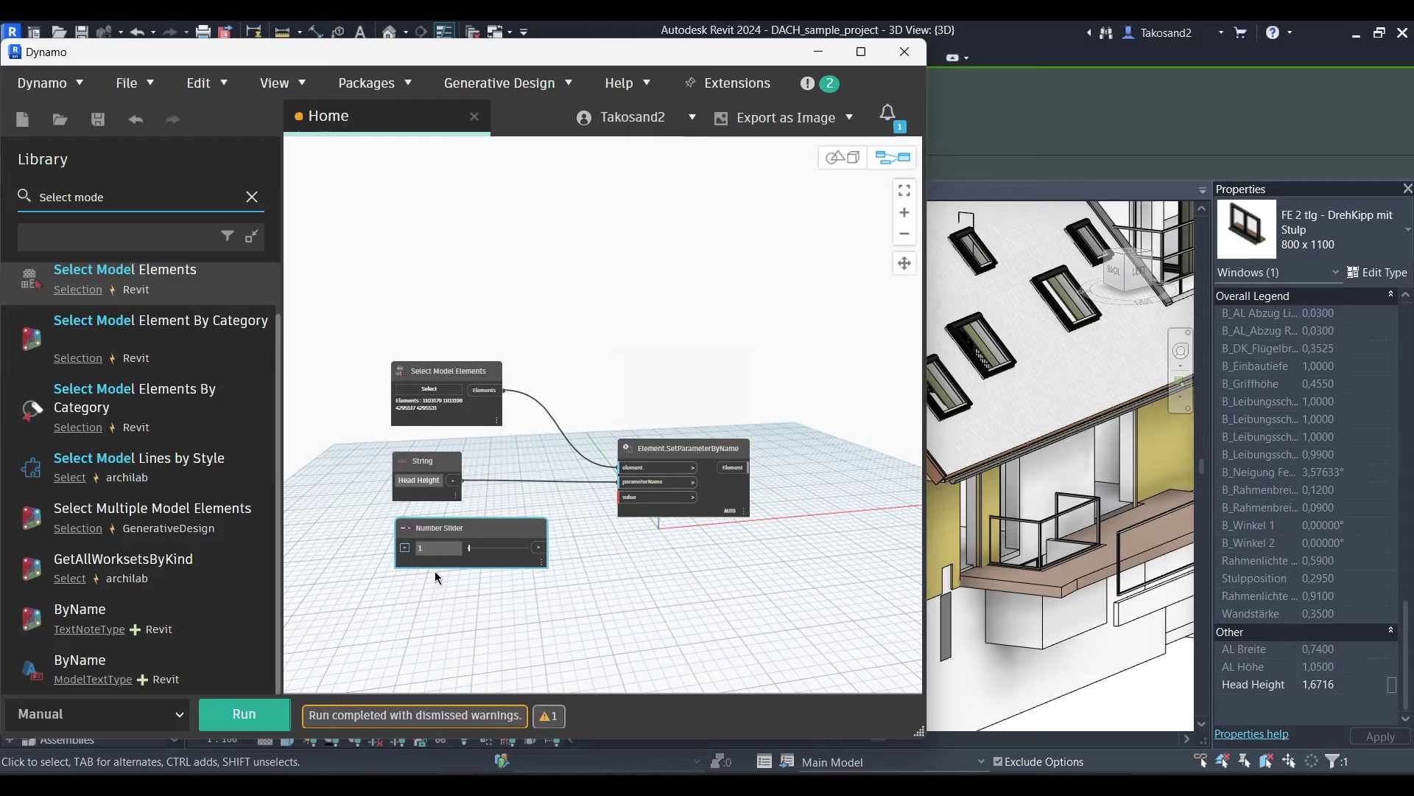
pyautogui.scroll(-1, 435, 572)
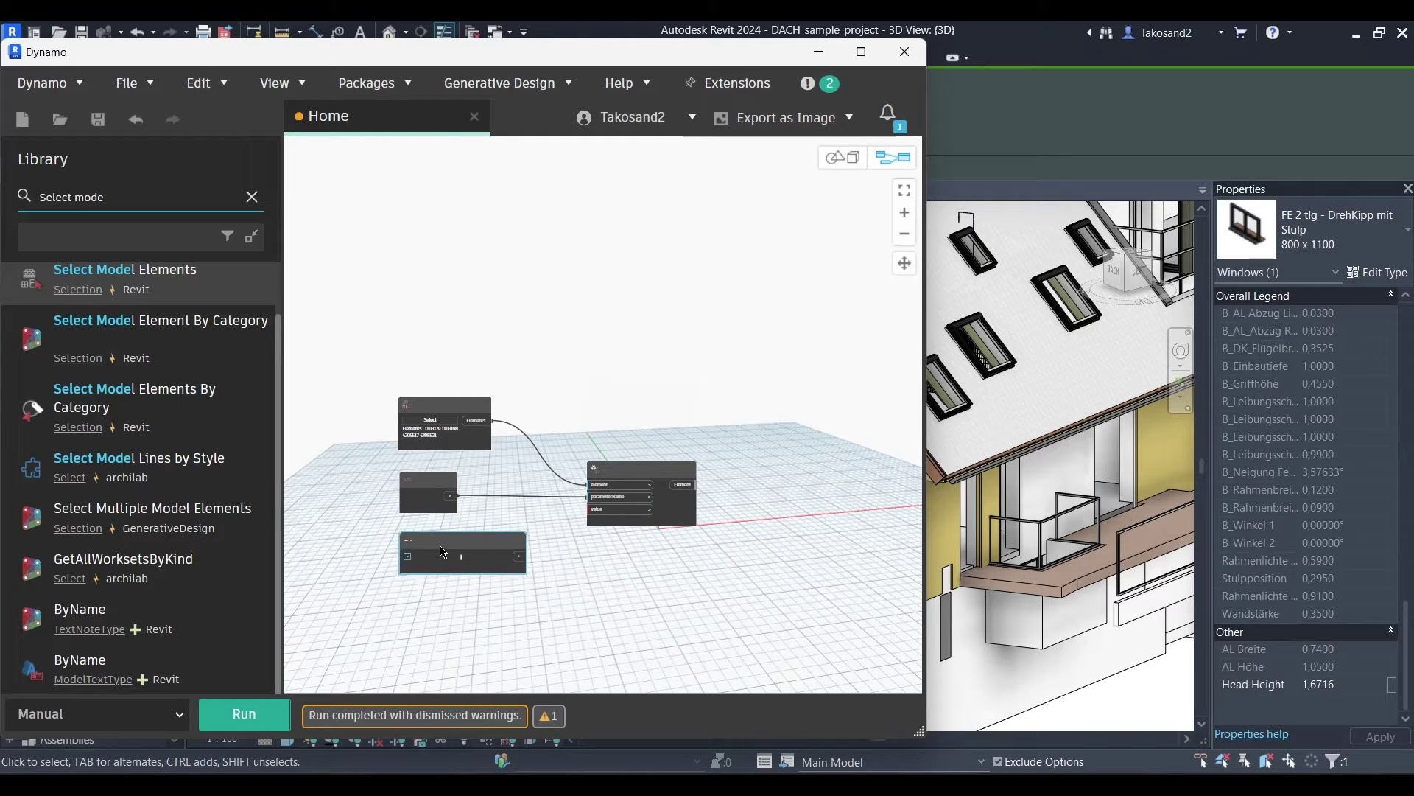
pyautogui.scroll(2, 441, 551)
pyautogui.scroll(2, 440, 551)
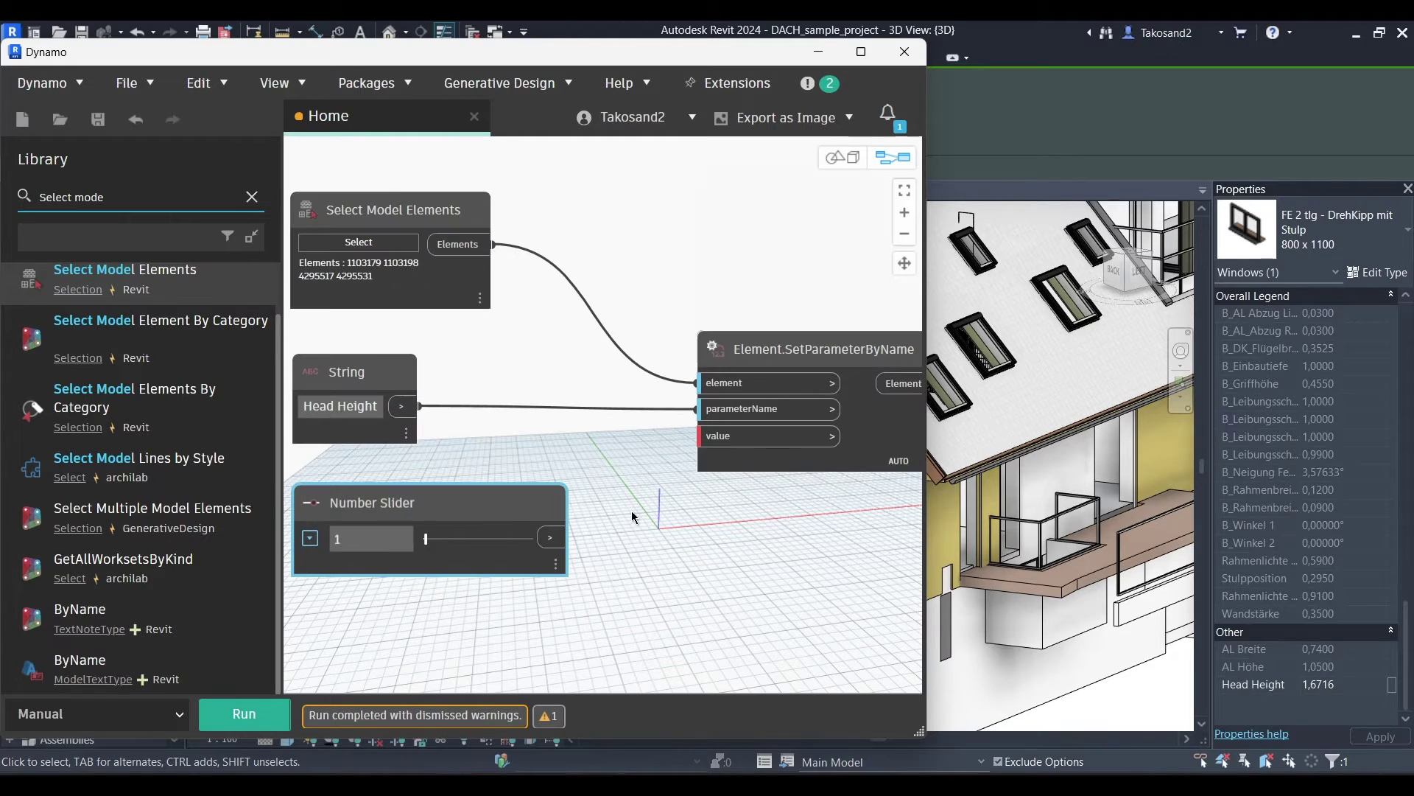
# - Give the Number Slider Min 1 and Max 9, with its 0.1 step
pyautogui.click(311, 537)
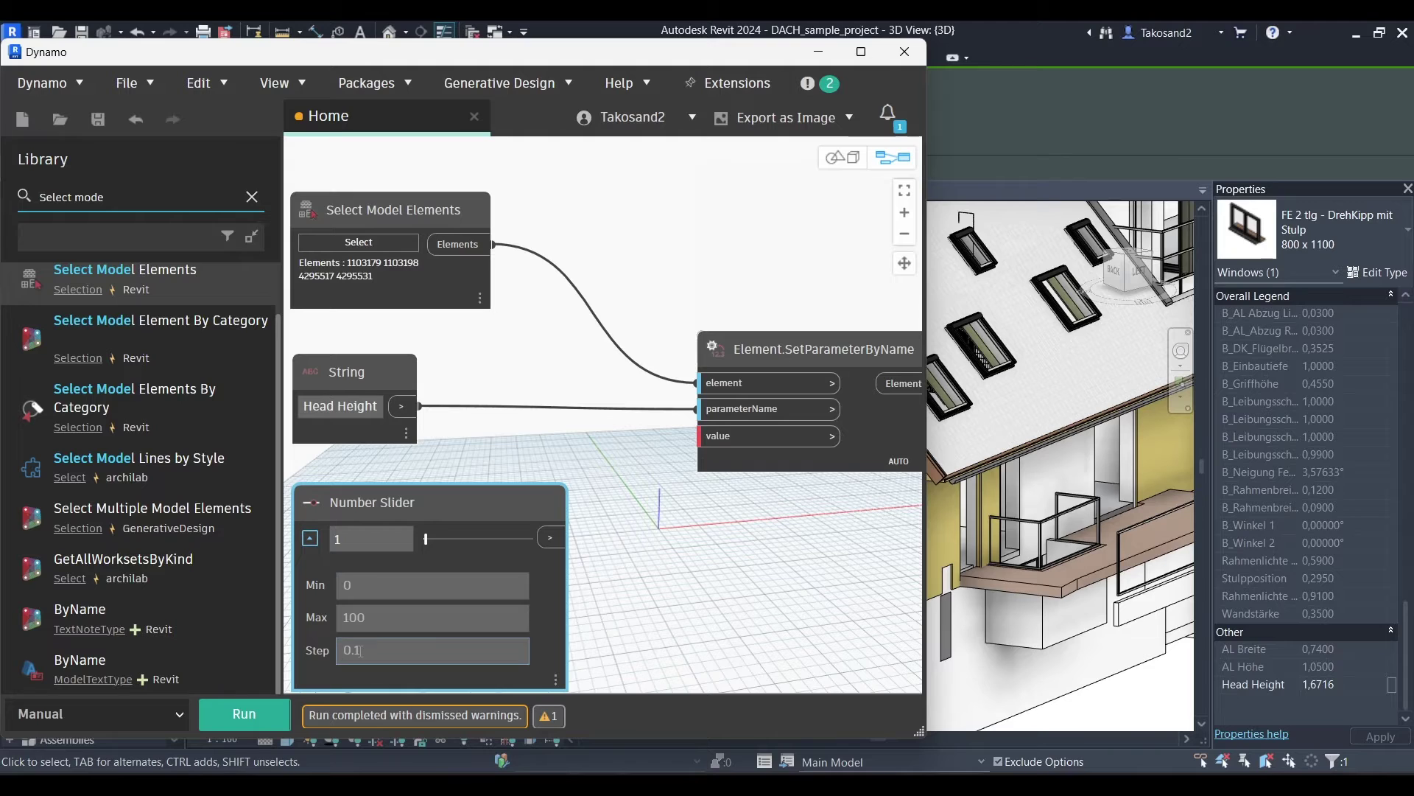
pyautogui.doubleClick(345, 585)
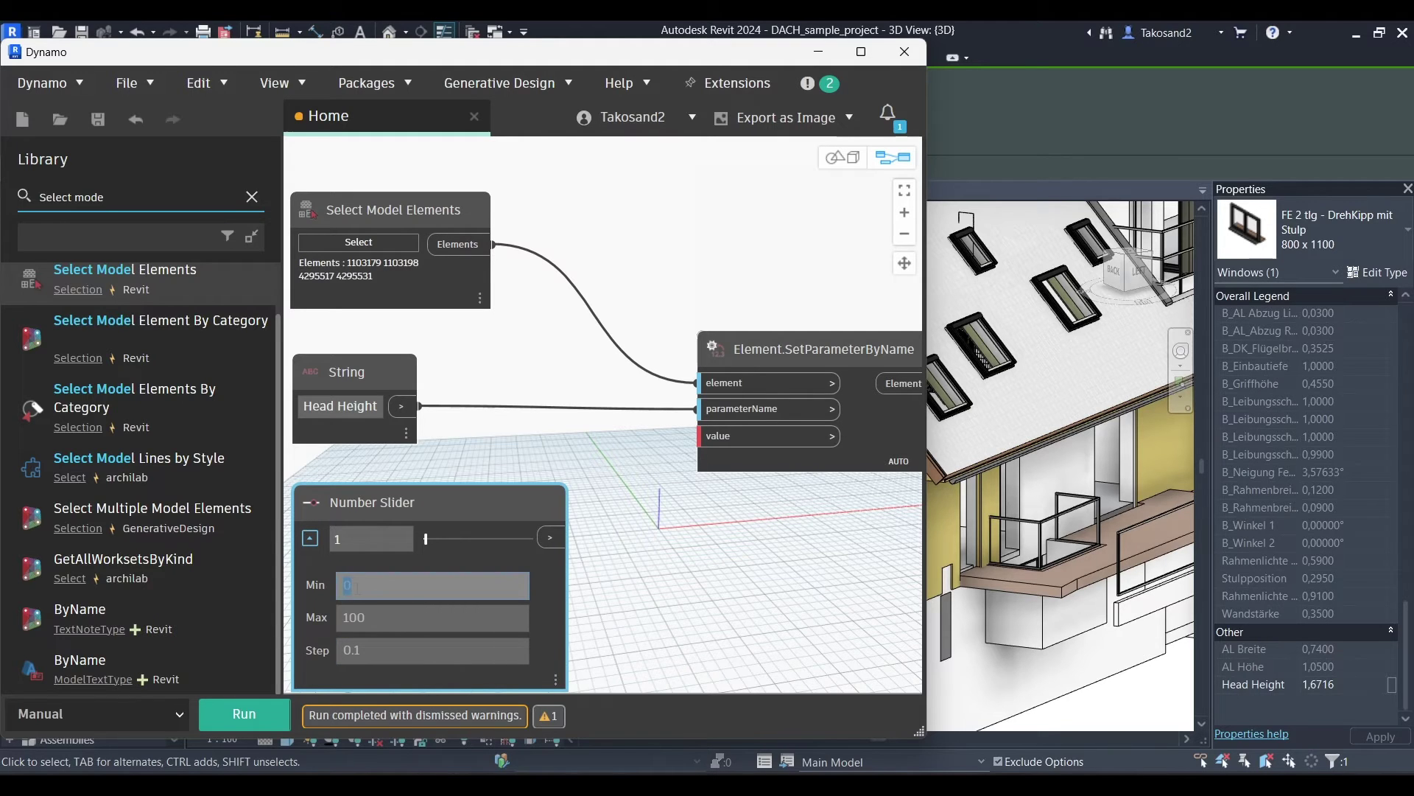
pyautogui.write('1')
pyautogui.moveTo(425, 539)
pyautogui.mouseDown()
pyautogui.moveTo(442, 553)
pyautogui.moveTo(425, 541)
pyautogui.mouseUp()
pyautogui.scroll(-2, 436, 558)
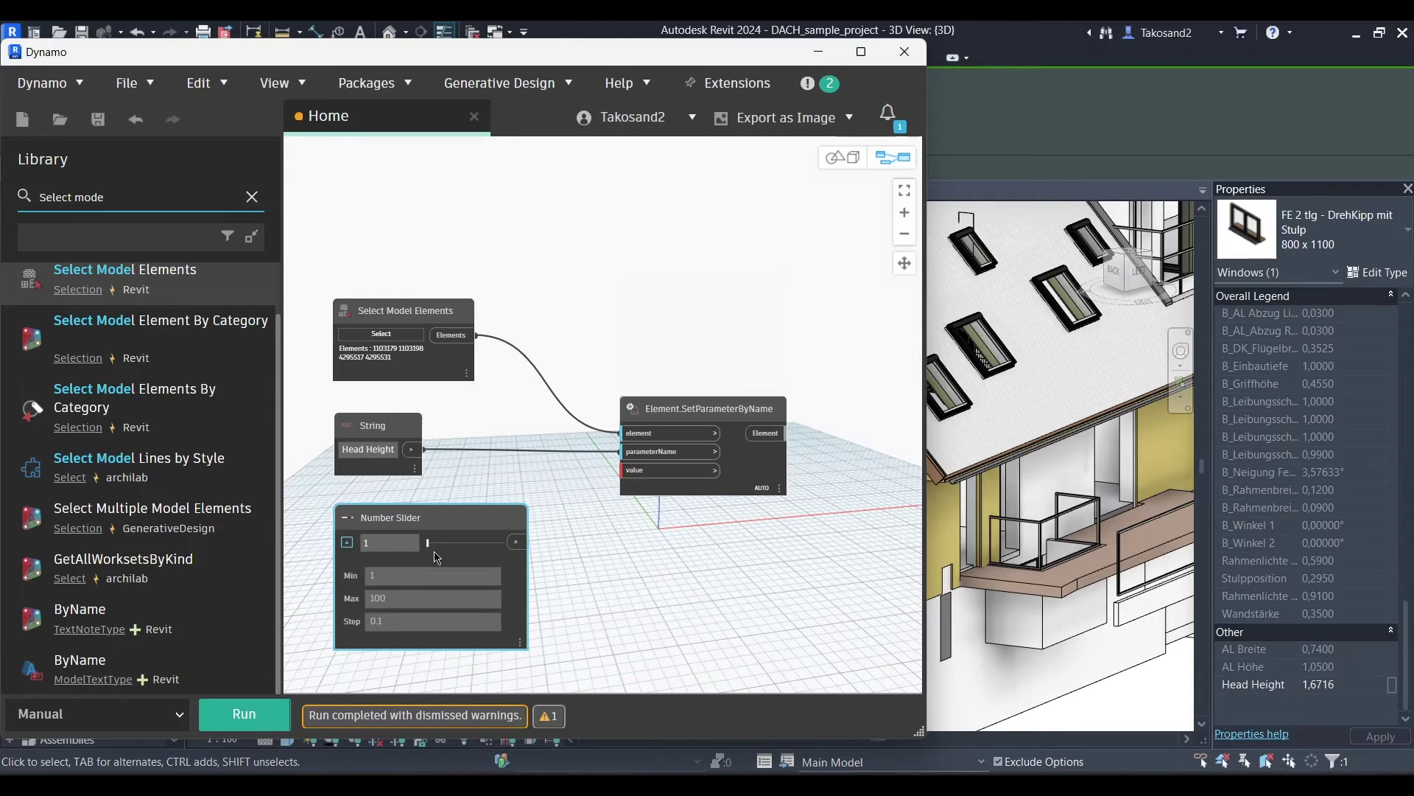
pyautogui.scroll(2, 365, 609)
pyautogui.doubleClick(394, 582)
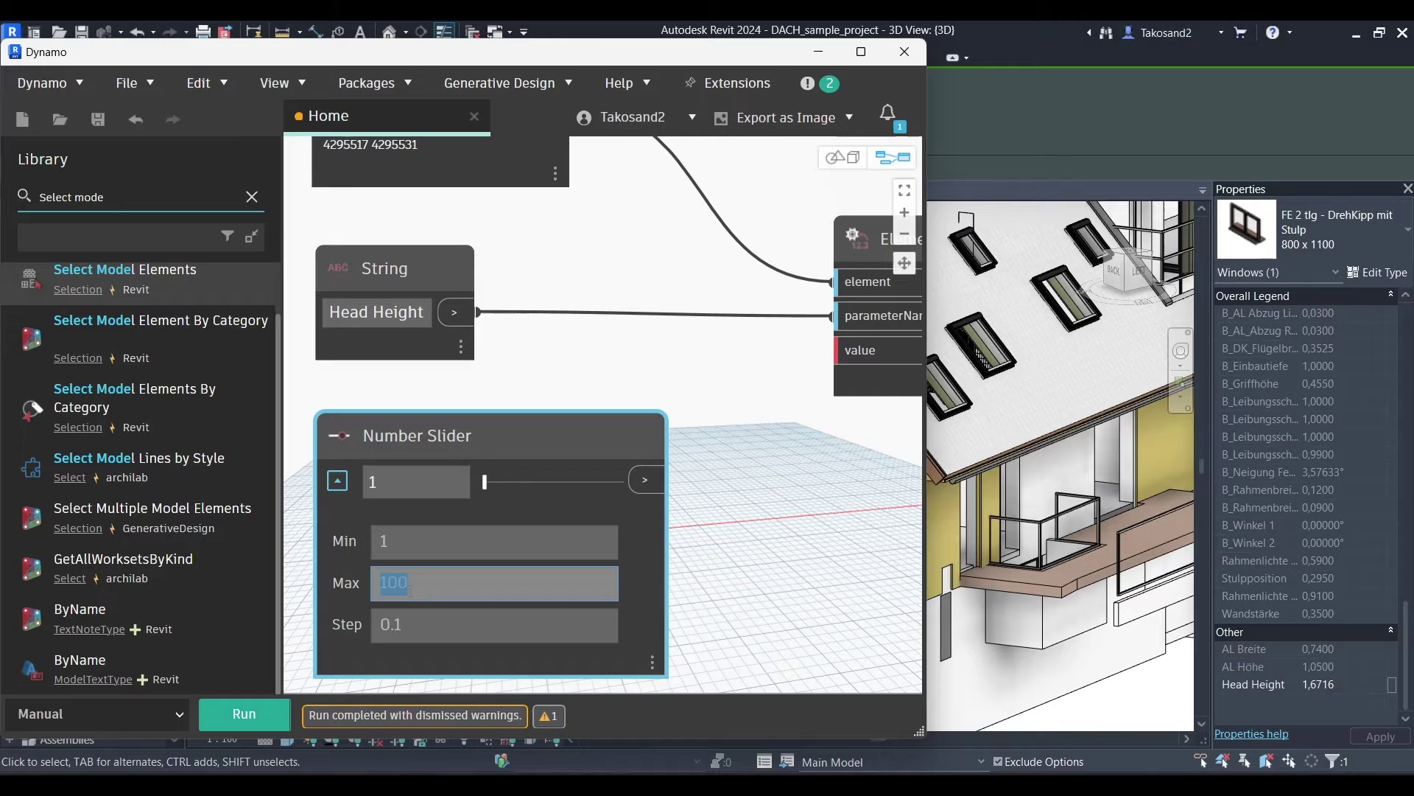
pyautogui.write('10')
pyautogui.write('9')
pyautogui.press('Return')
pyautogui.scroll(-2, 435, 508)
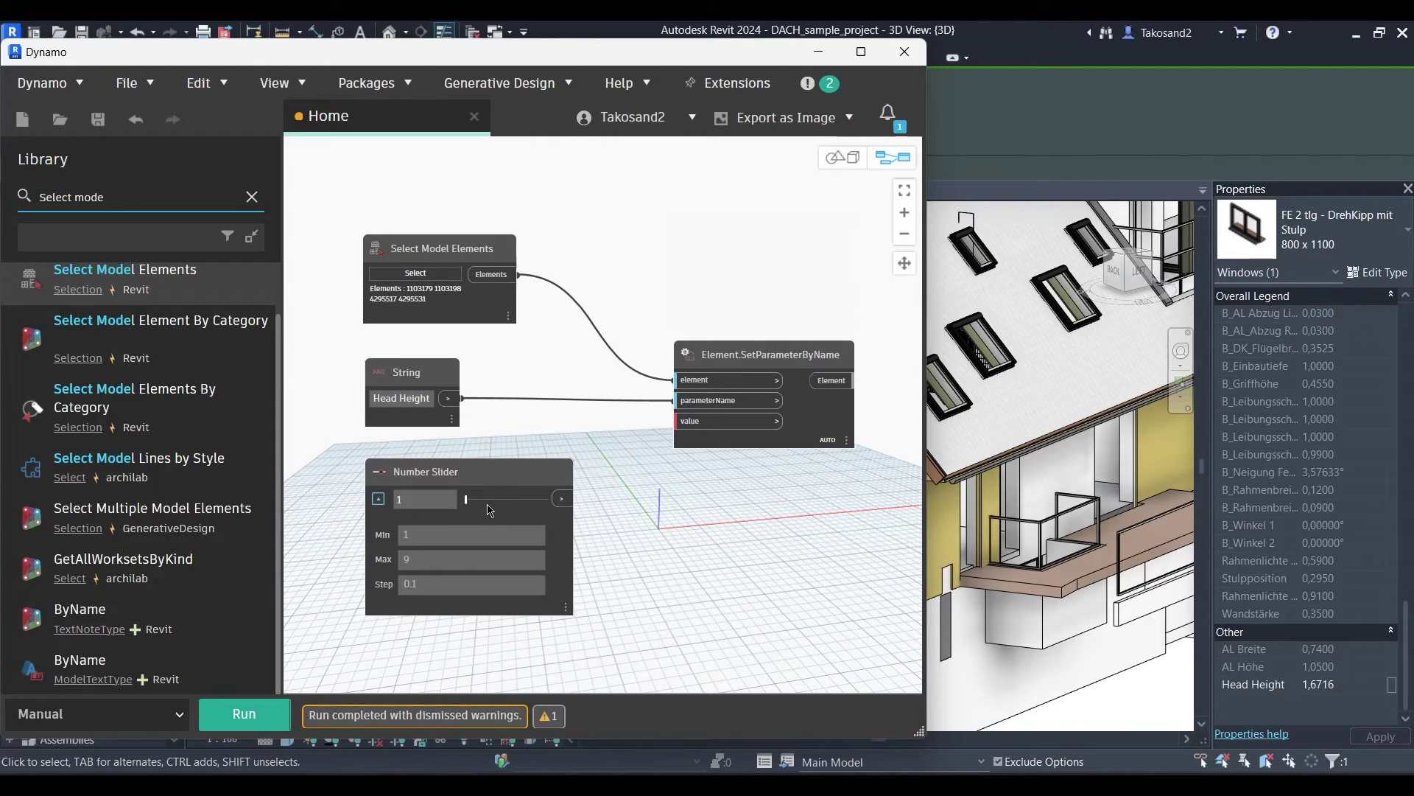
pyautogui.scroll(1, 491, 508)
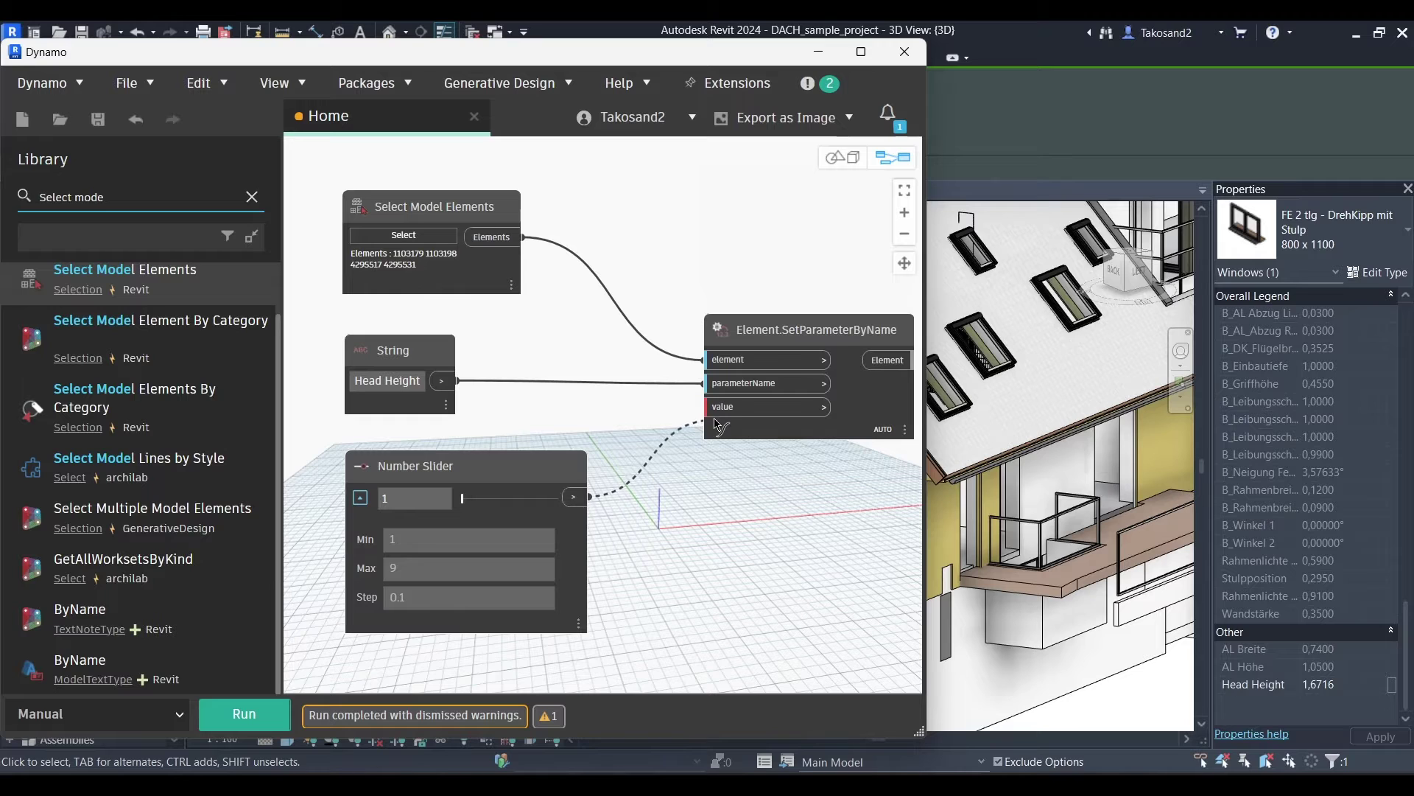
# - Wire the slider into the value input, deselect the windows, and run the graph
pyautogui.moveTo(574, 498); pyautogui.dragTo(712, 407)
pyautogui.scroll(-2, 520, 398)
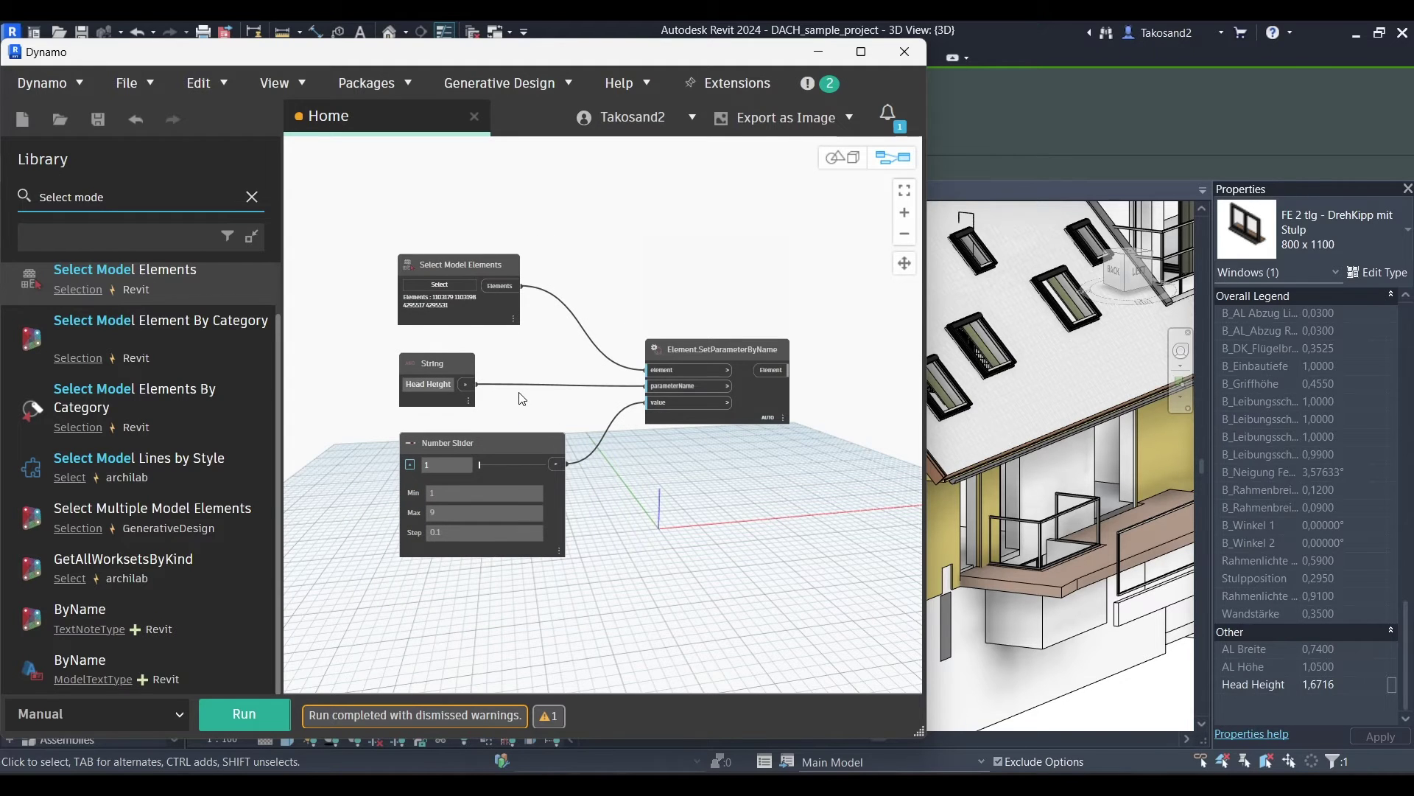
pyautogui.moveTo(934, 307); pyautogui.dragTo(722, 310)
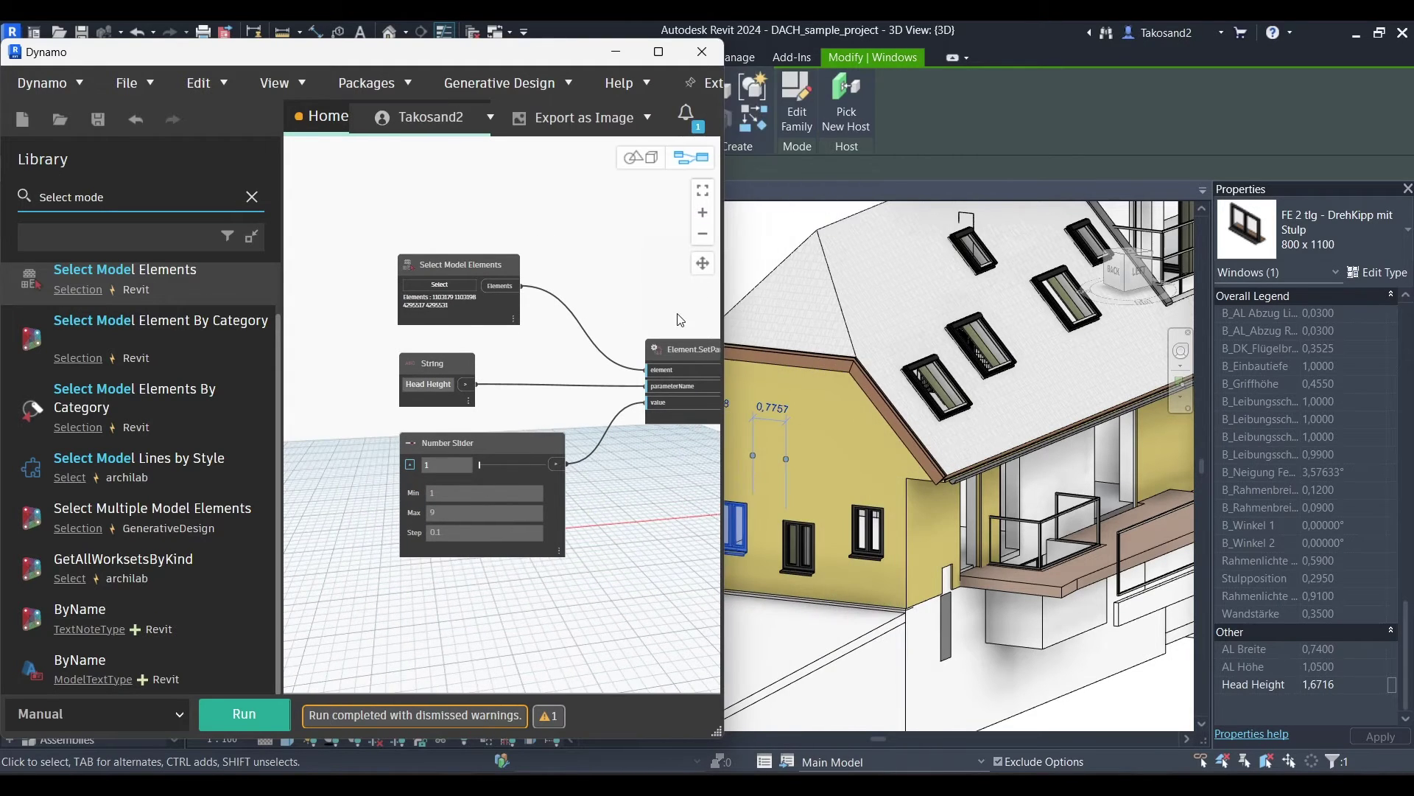
pyautogui.scroll(-3, 823, 559)
pyautogui.scroll(5, 873, 482)
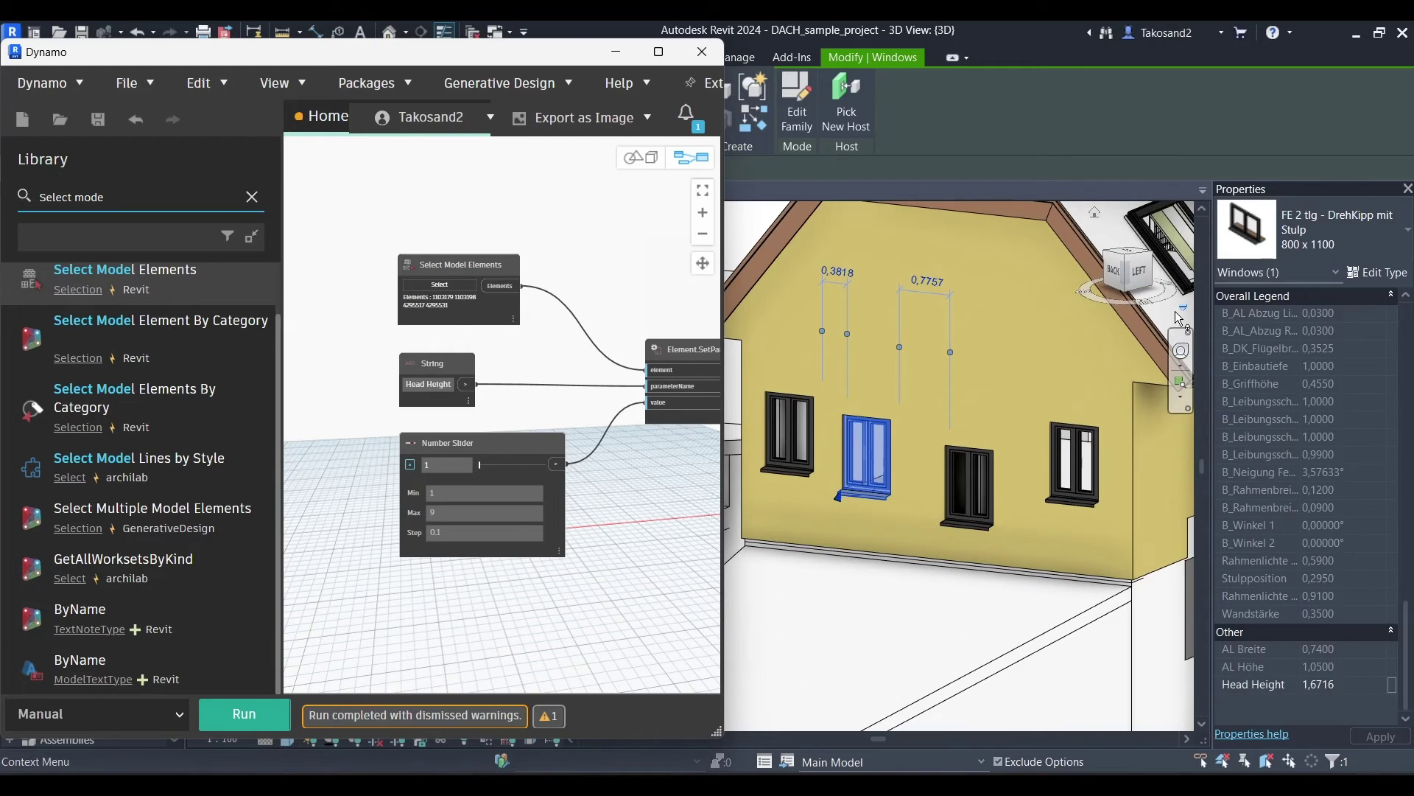
pyautogui.scroll(-1, 982, 526)
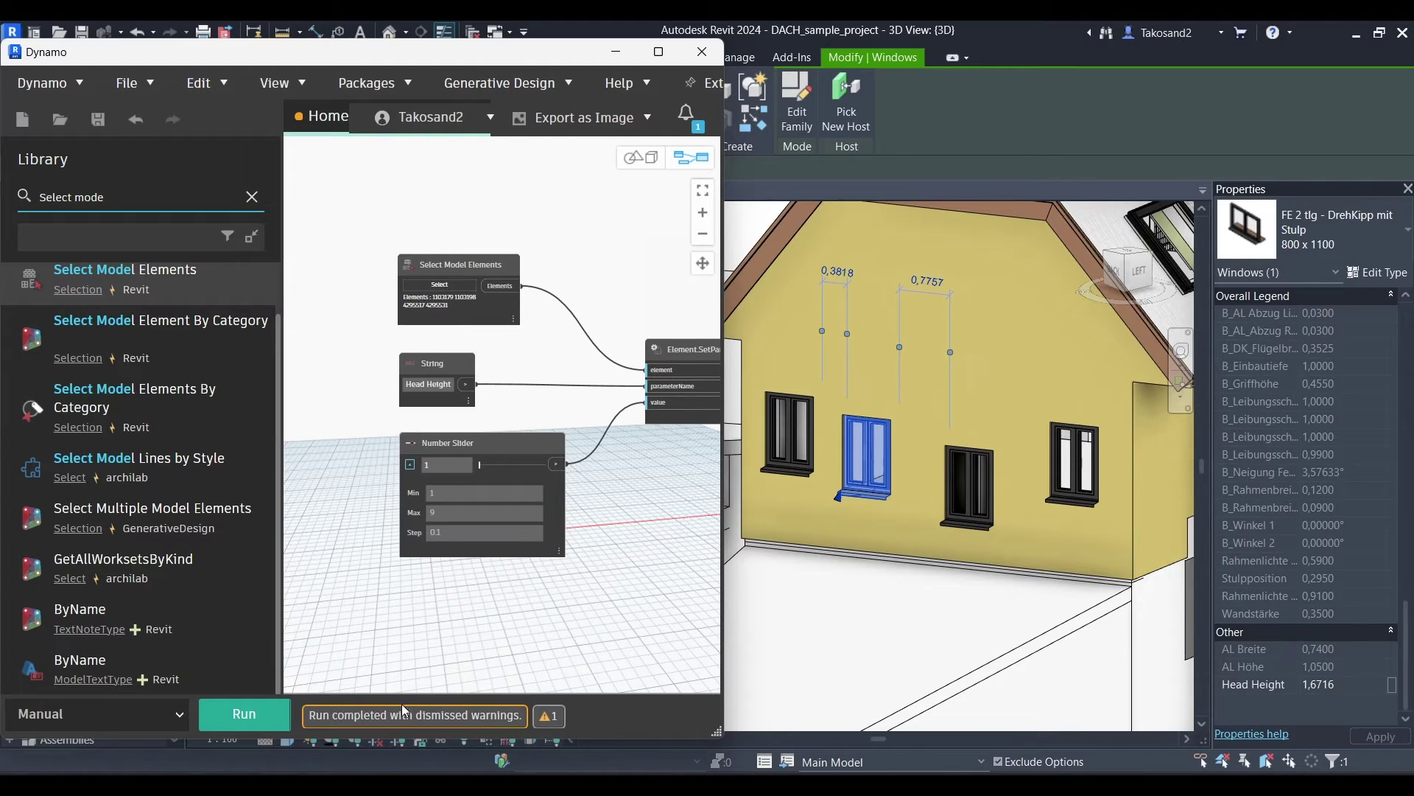
pyautogui.click(916, 626)
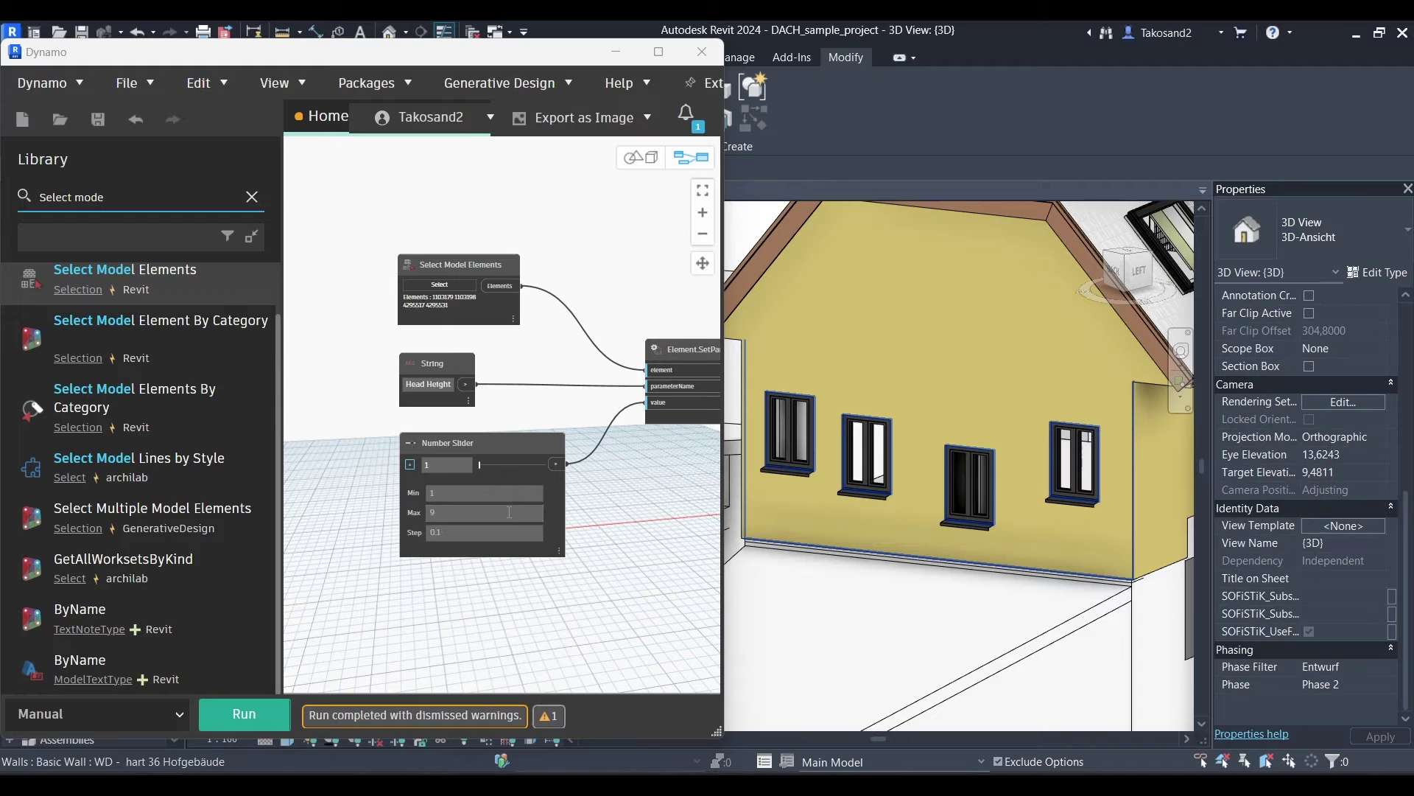
pyautogui.click(245, 715)
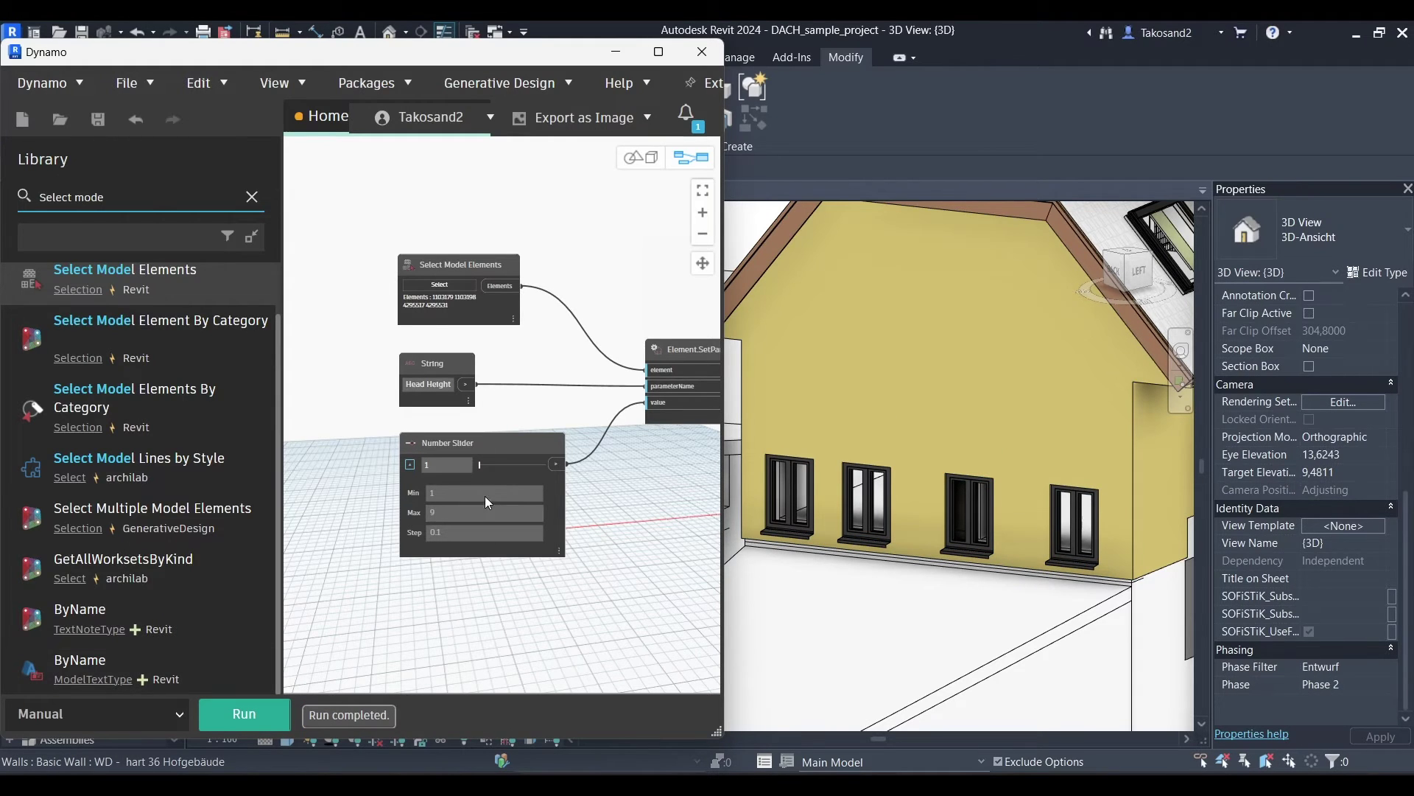
pyautogui.scroll(2, 561, 471)
# - Switch Dynamo to Automatic, slide the head height to 1.8, and minimize Dynamo
pyautogui.click(180, 712)
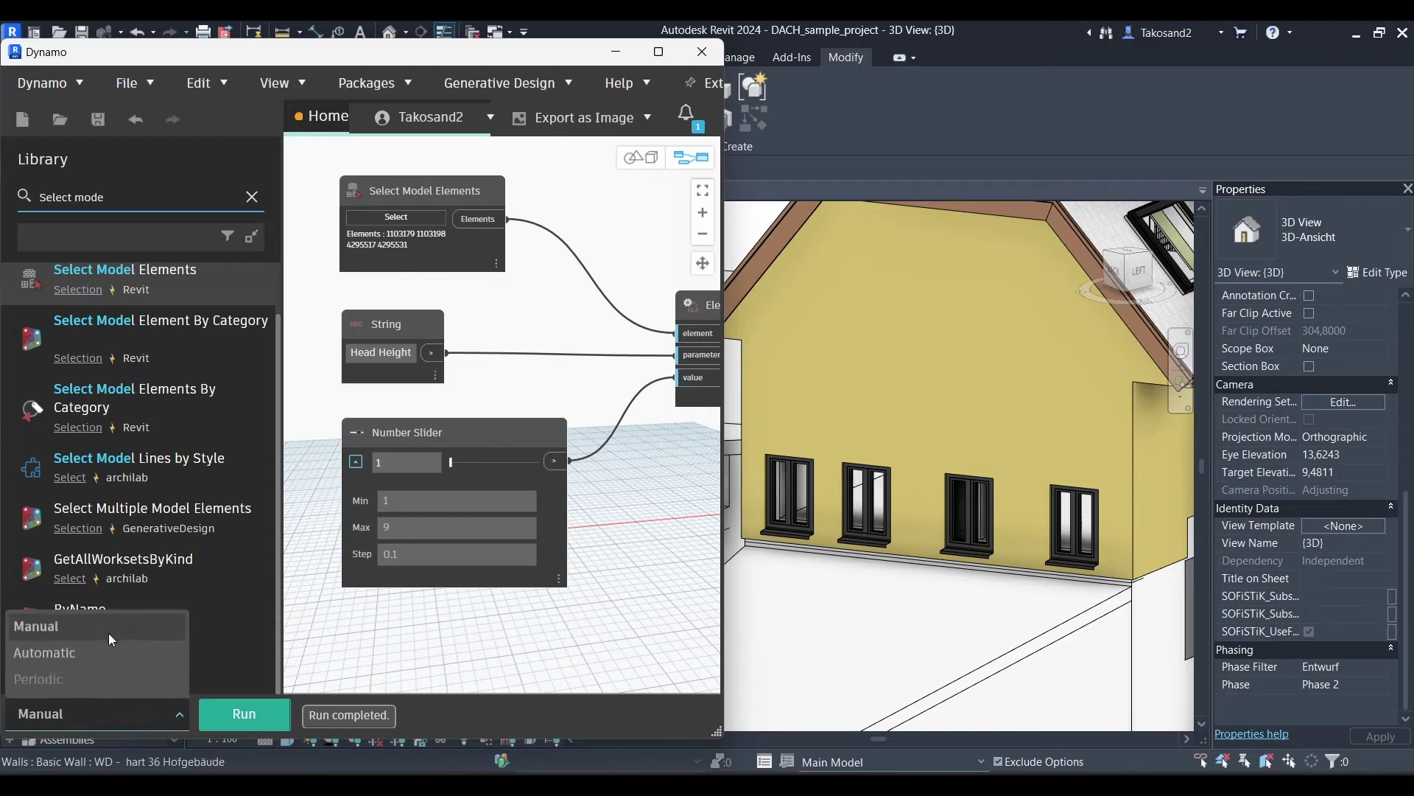
pyautogui.click(91, 650)
pyautogui.scroll(2, 488, 475)
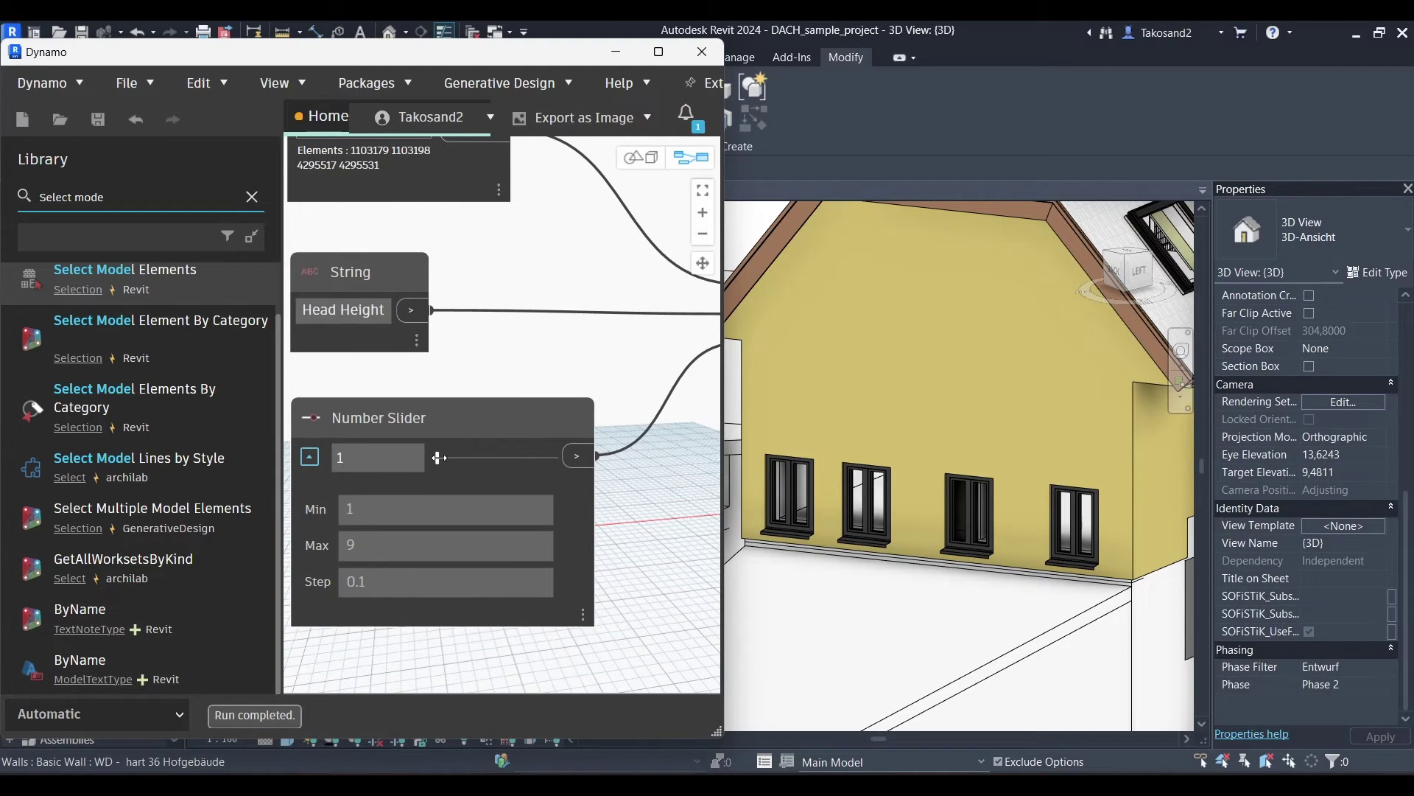
pyautogui.moveTo(441, 457); pyautogui.dragTo(448, 457)
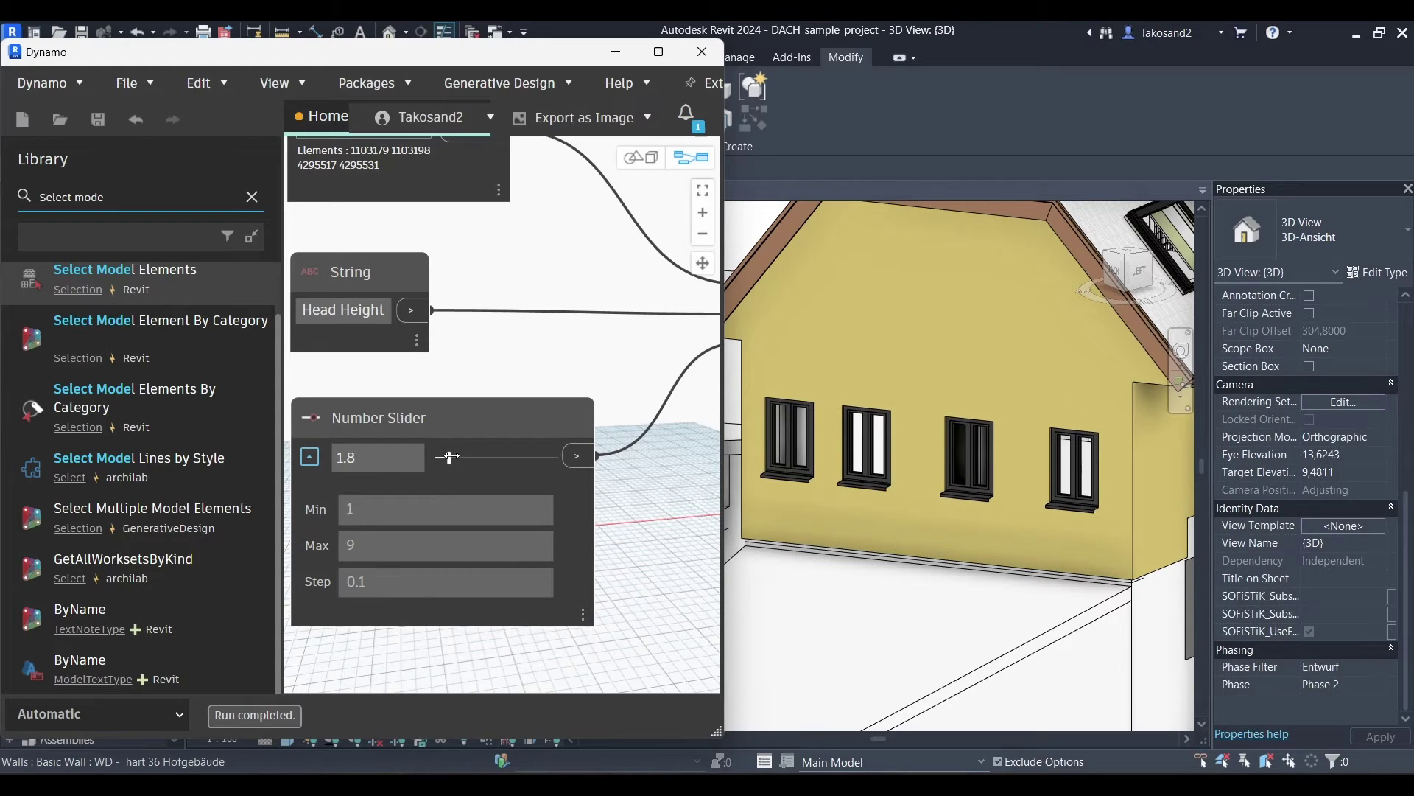
pyautogui.click(615, 51)
pyautogui.scroll(-3, 709, 278)
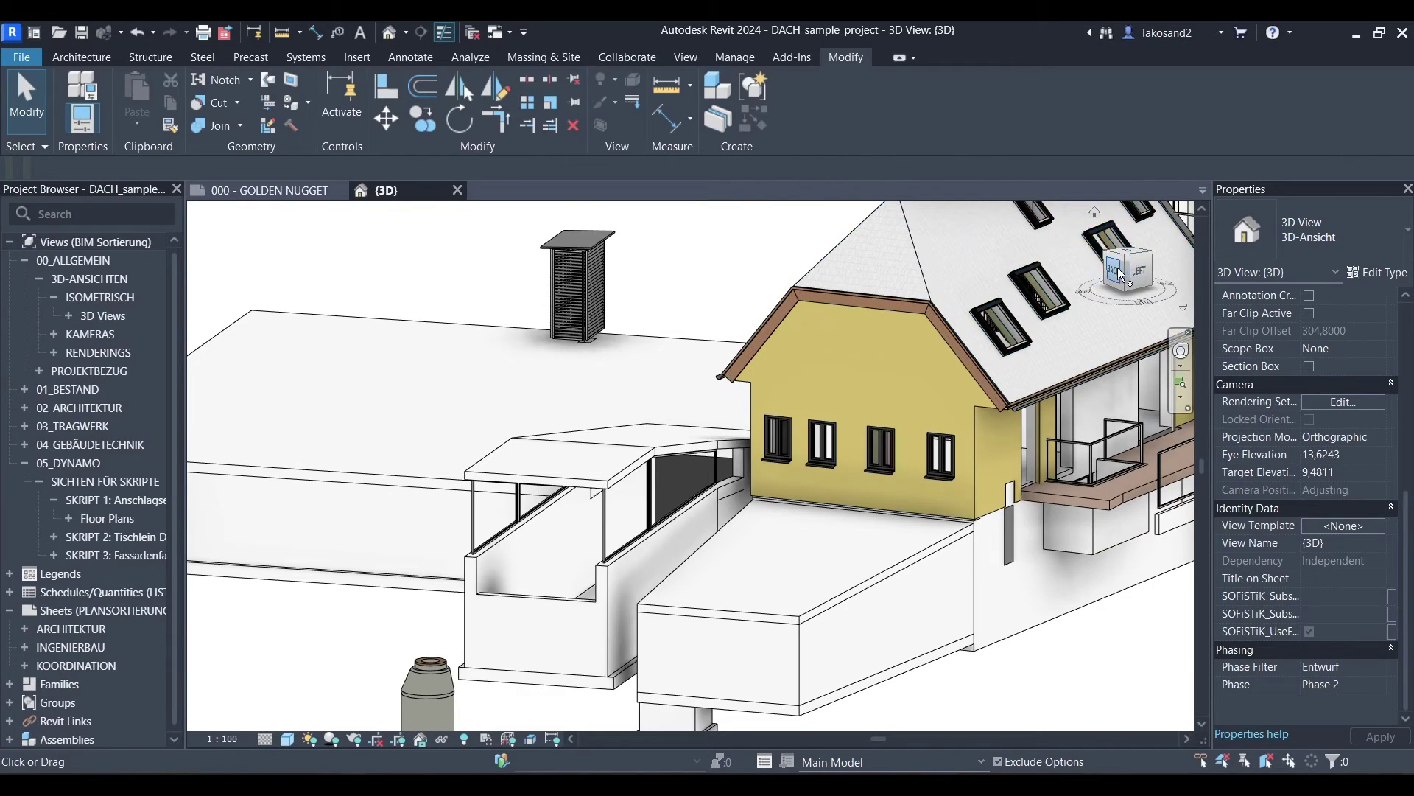
# - Orbit around the building and select the FE - Dachfenster 1300 x 1300 roof window
pyautogui.click(1133, 270)
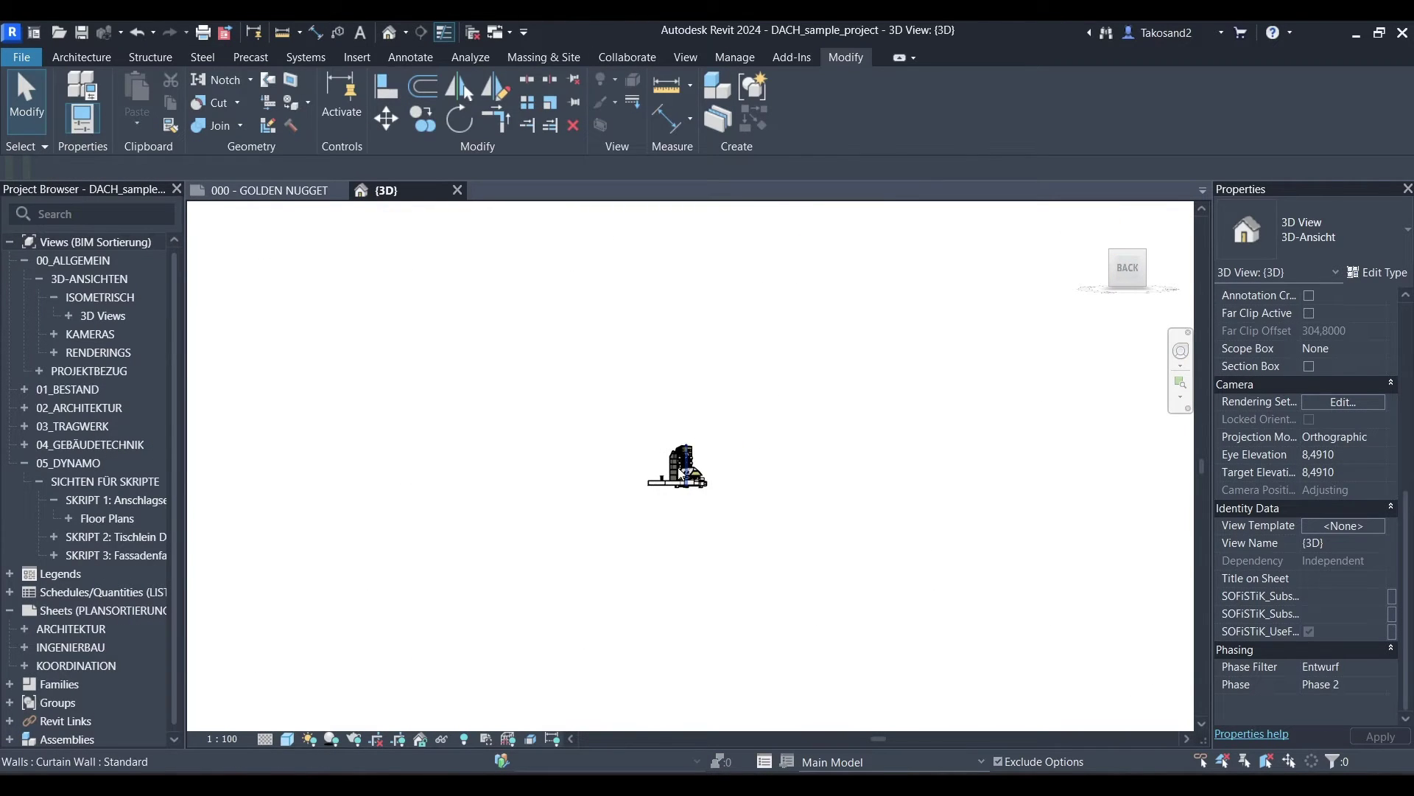
pyautogui.scroll(3, 682, 464)
pyautogui.scroll(5, 681, 465)
pyautogui.scroll(-5, 654, 560)
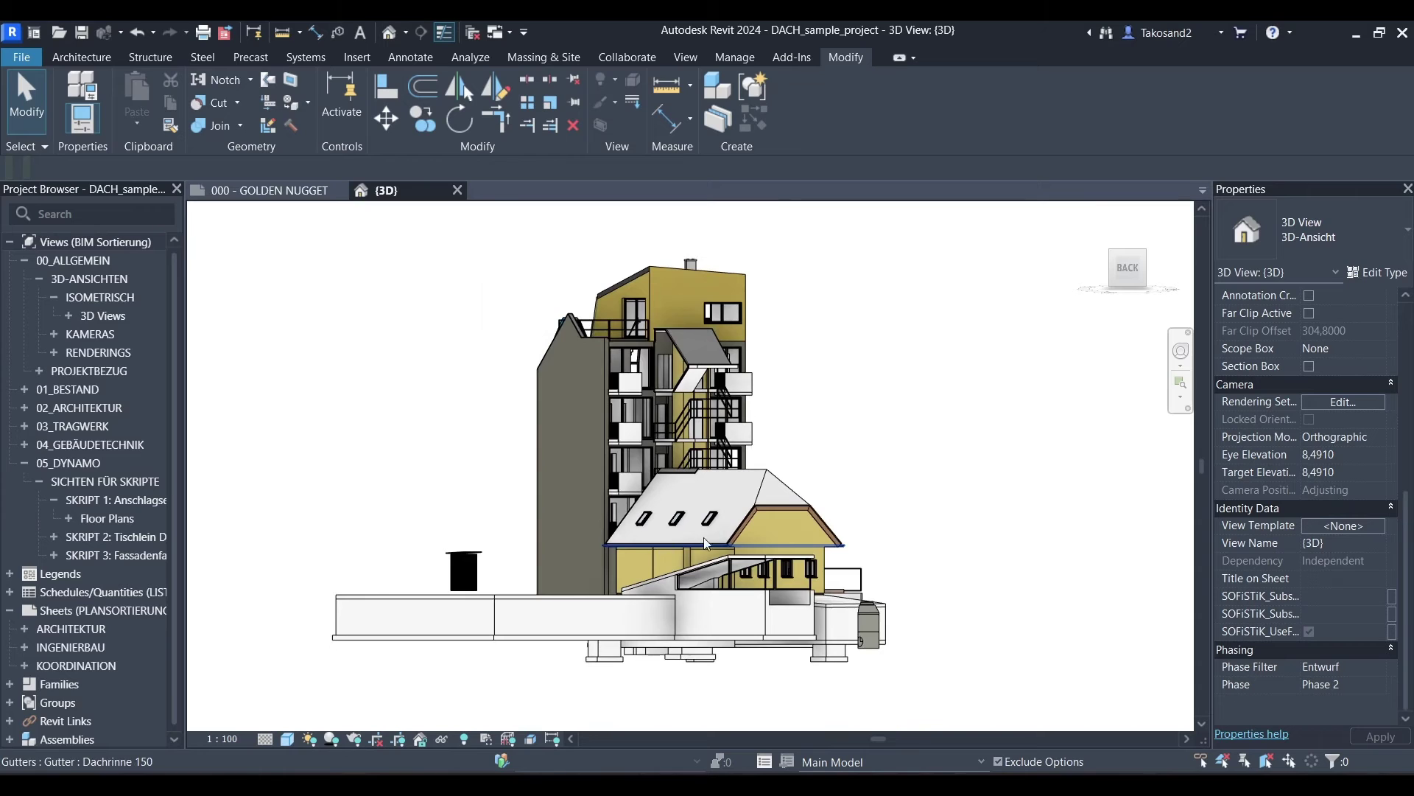
pyautogui.keyDown('shift'); pyautogui.moveTo(705, 537); pyautogui.dragTo(1069, 284, button='middle'); pyautogui.keyUp('shift')
pyautogui.click(1125, 271)
pyautogui.scroll(3, 728, 560)
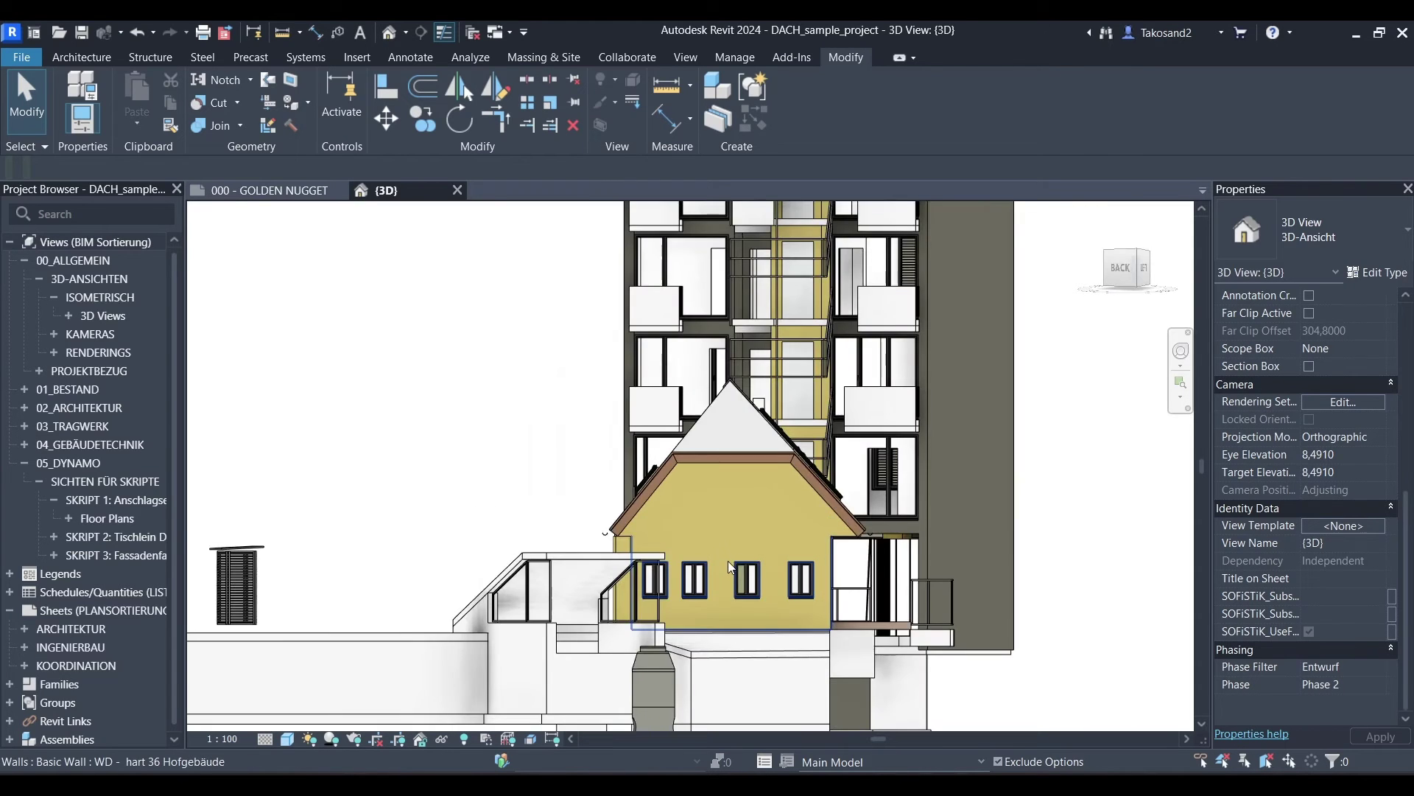
pyautogui.scroll(3, 732, 580)
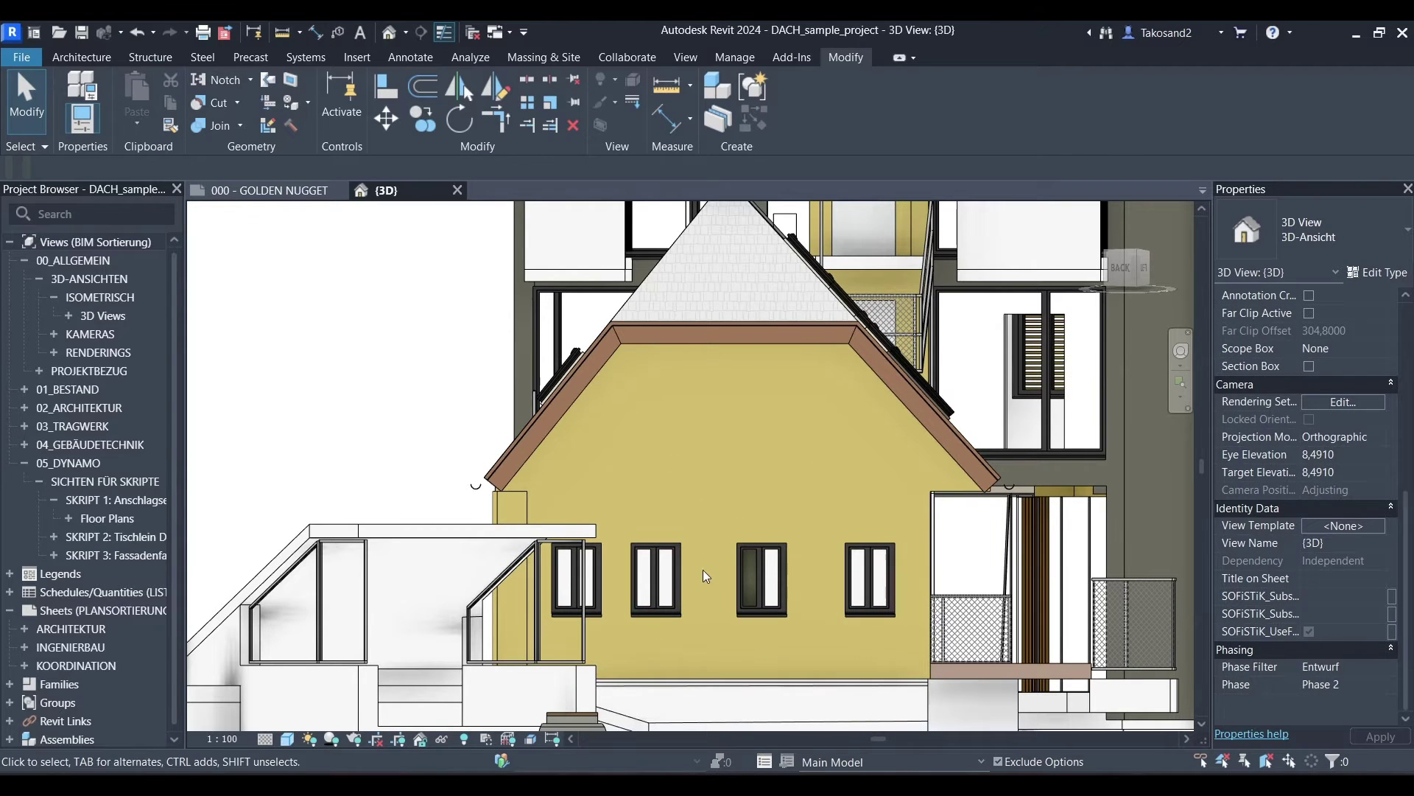
pyautogui.scroll(-5, 676, 572)
pyautogui.moveTo(676, 571)
pyautogui.keyDown('shift'); pyautogui.mouseDown(button='middle')
pyautogui.moveTo(324, 263)
pyautogui.moveTo(1039, 261)
pyautogui.mouseUp(button='middle'); pyautogui.keyUp('shift')
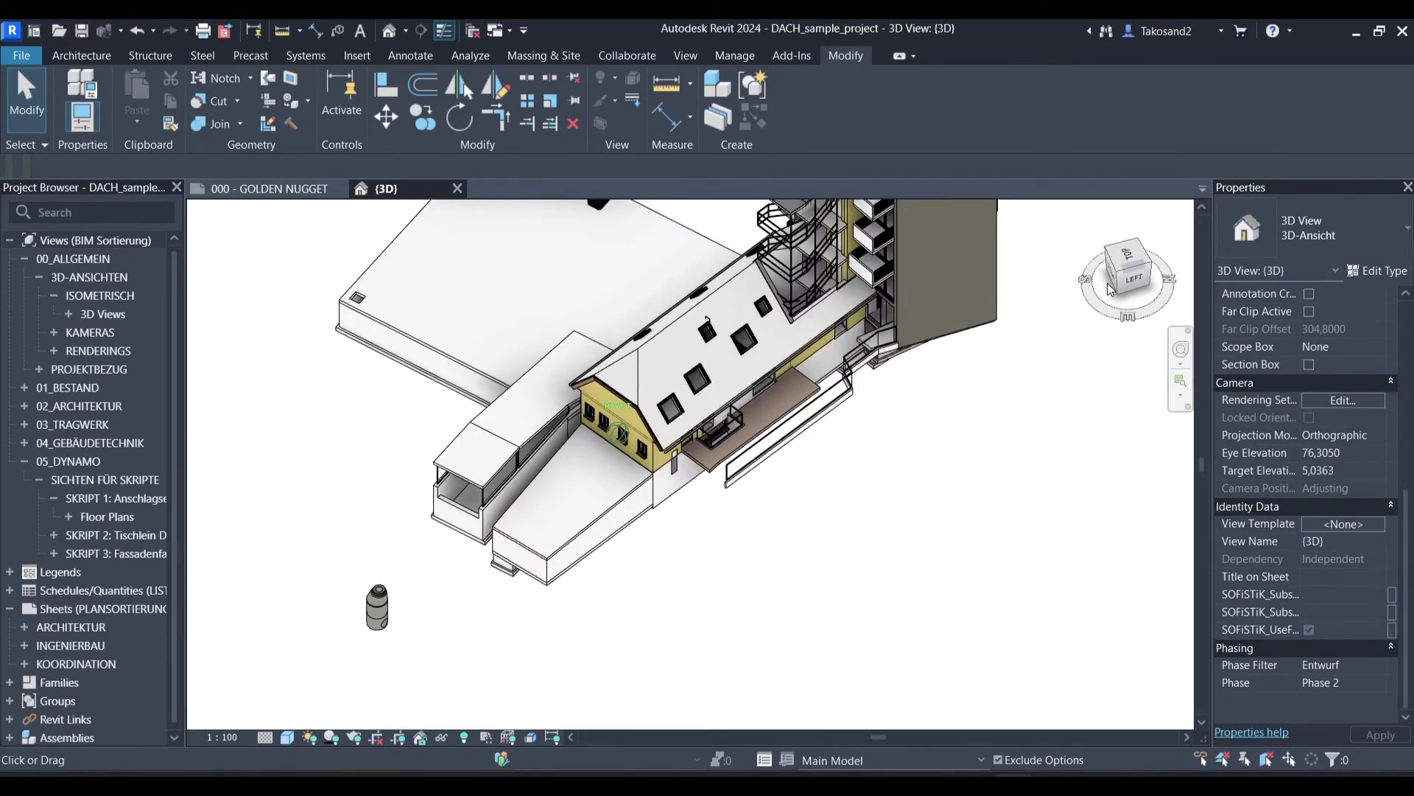
pyautogui.scroll(3, 767, 370)
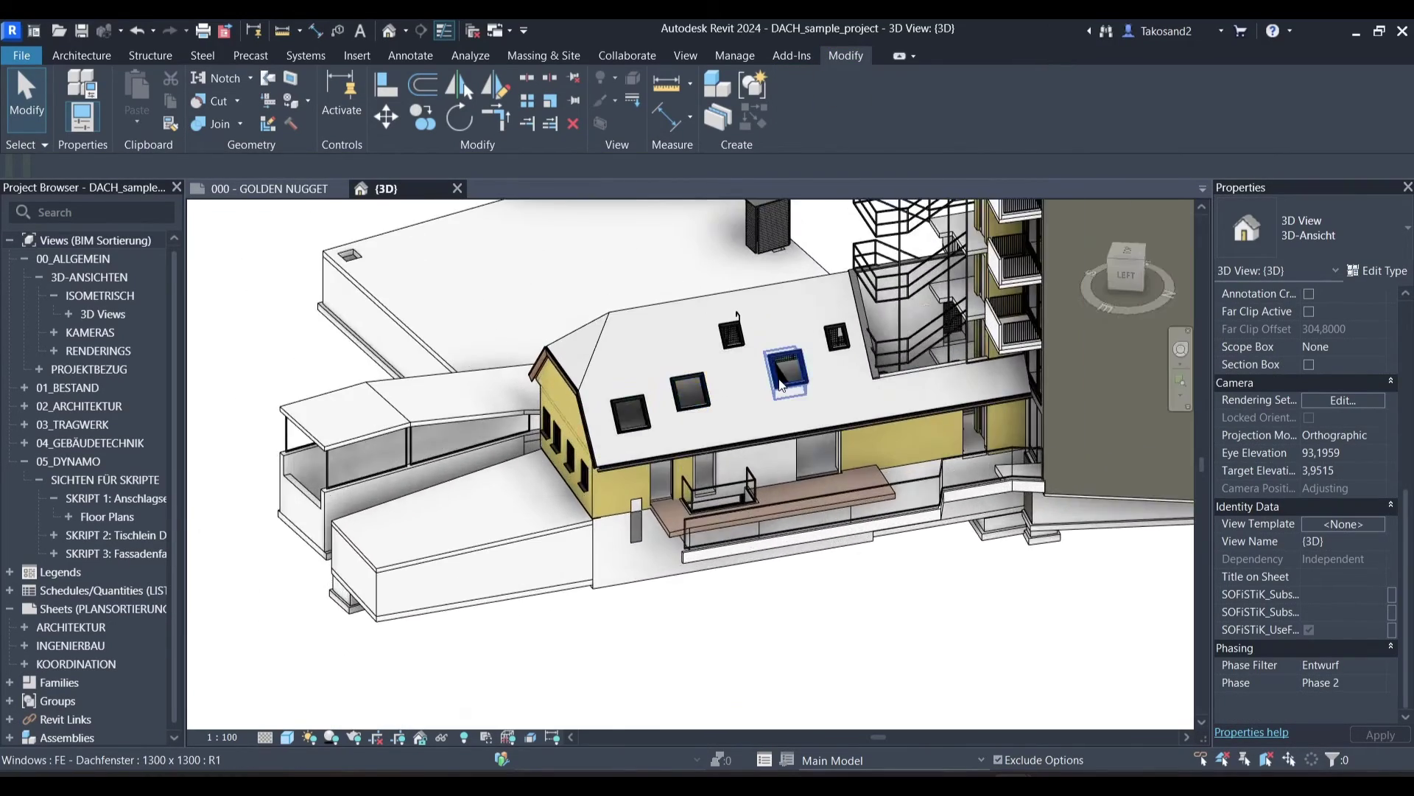
pyautogui.scroll(3, 701, 385)
pyautogui.click(541, 384)
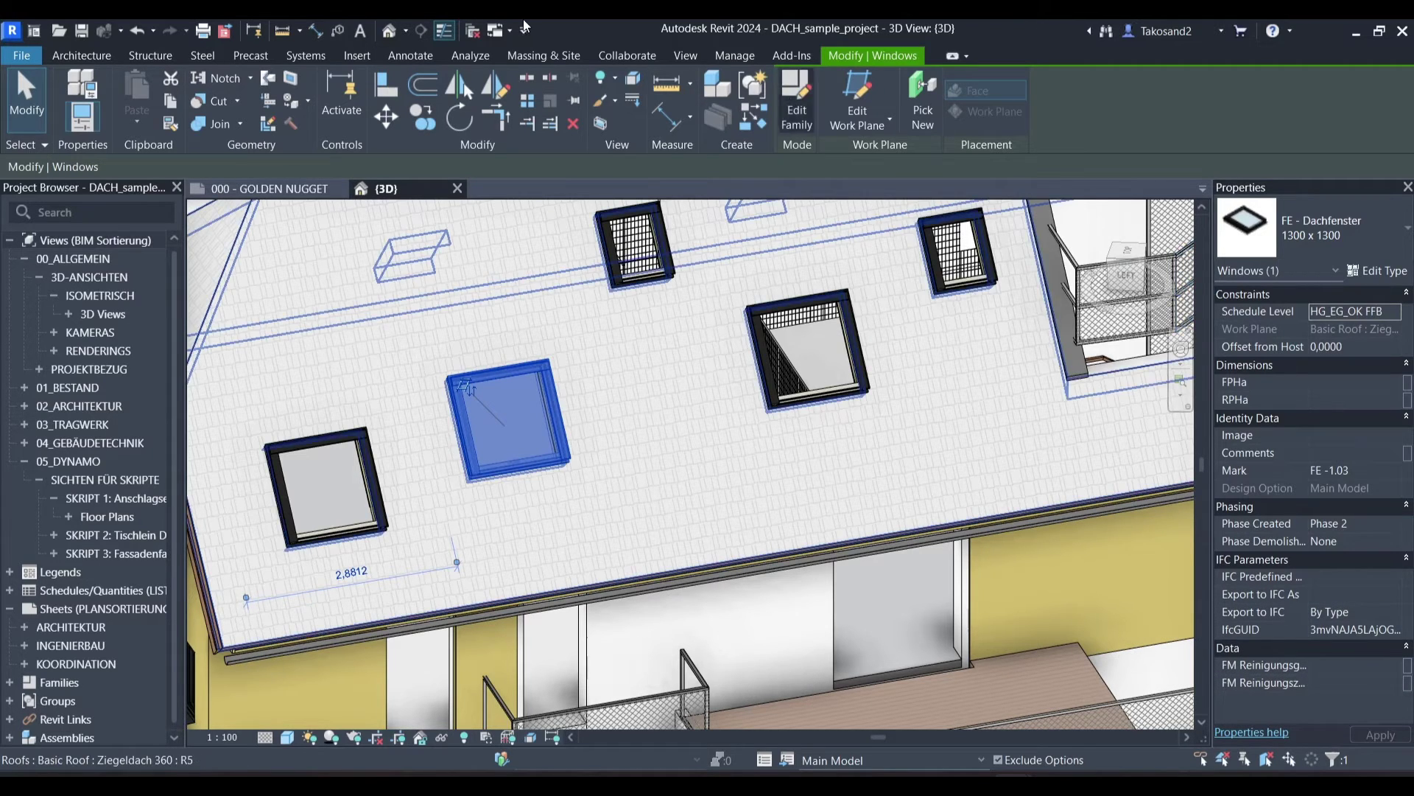
# - Open Project Parameters from the Manage tab, saving the project when the reminder appears
pyautogui.click(737, 58)
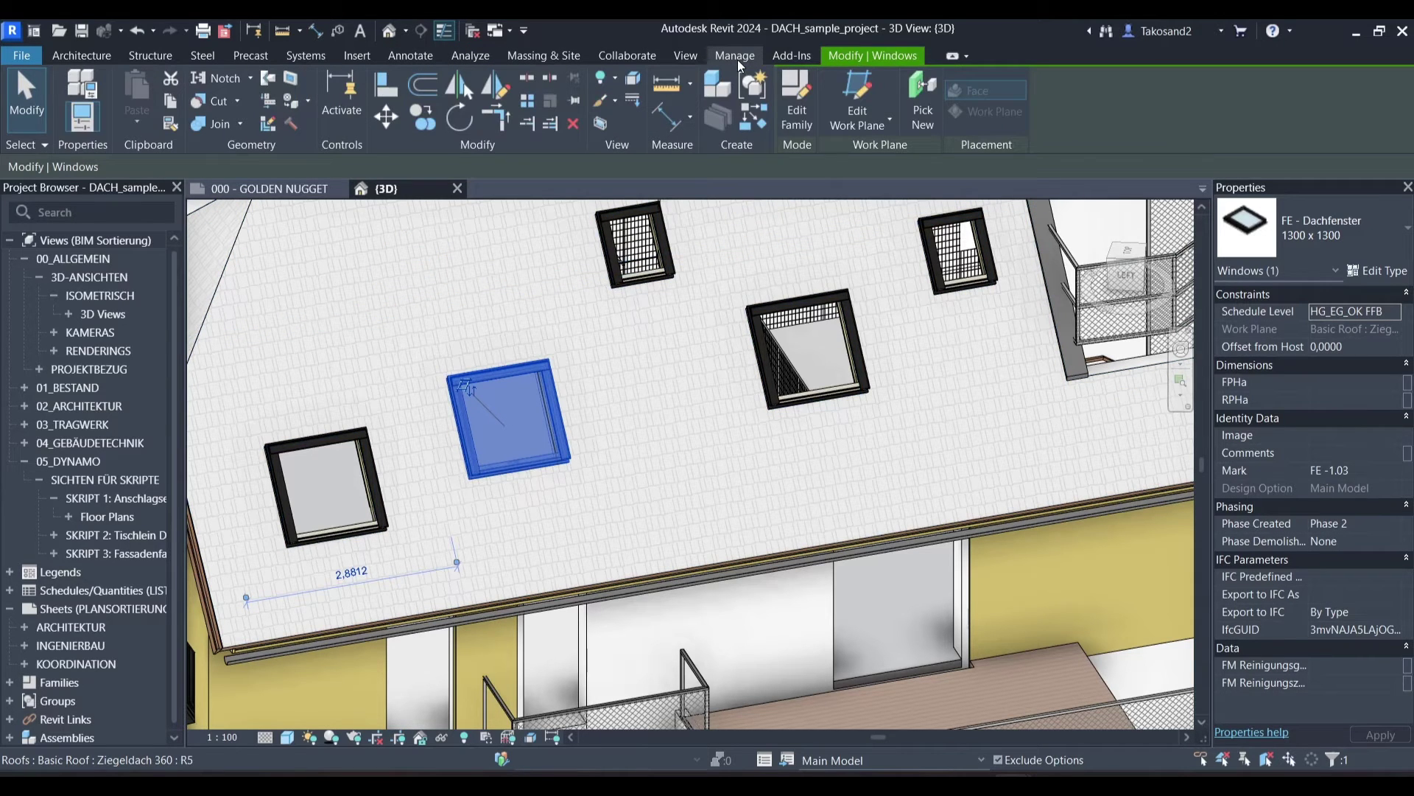
pyautogui.click(733, 58)
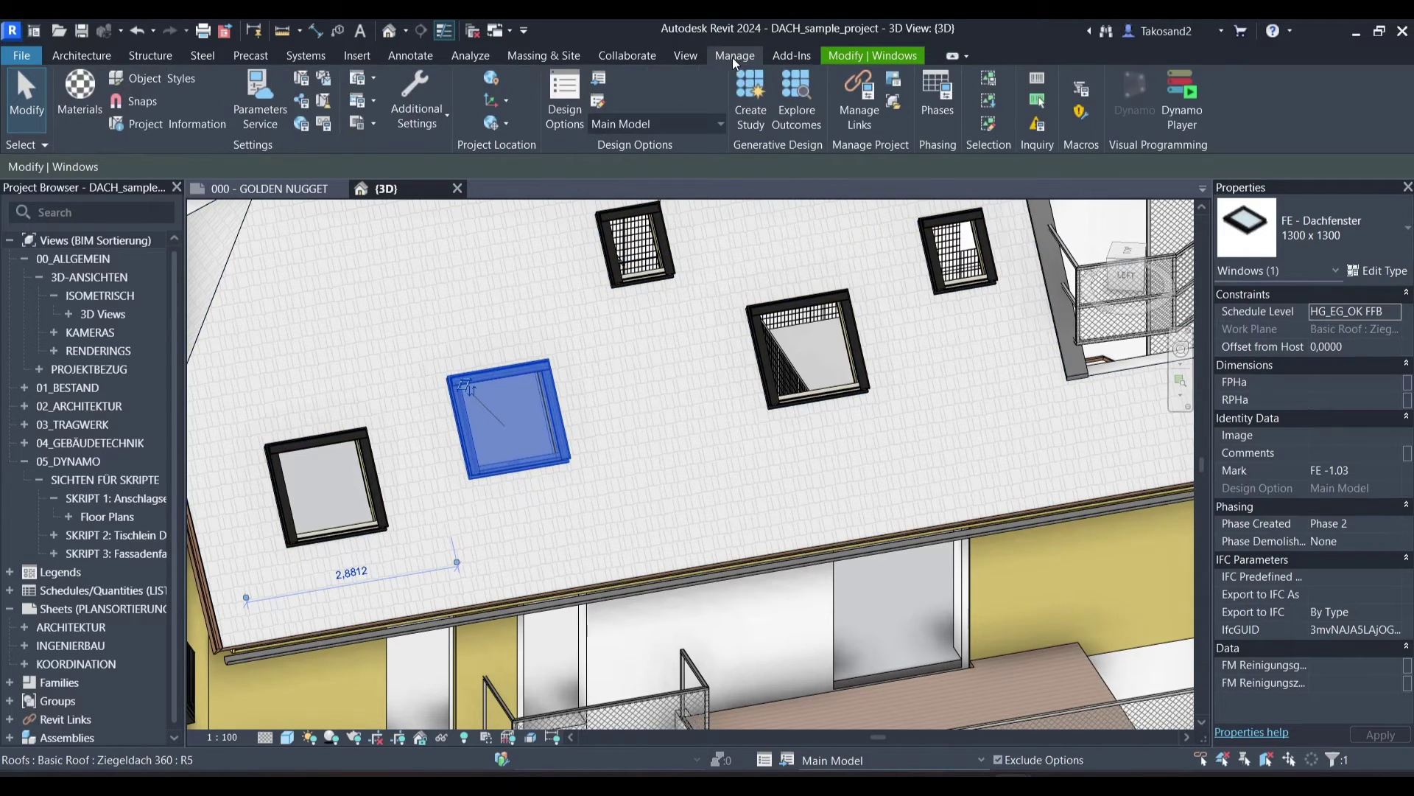
pyautogui.click(306, 75)
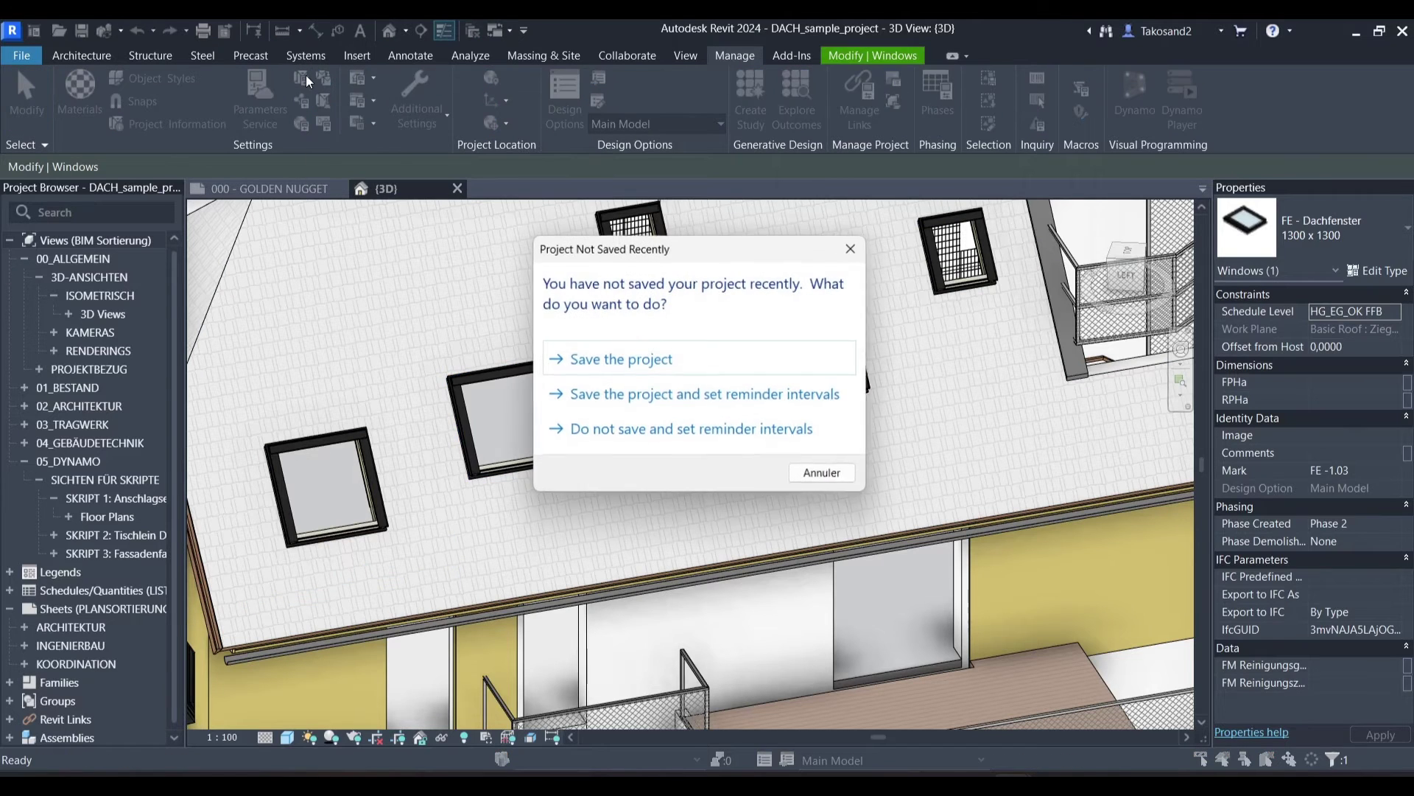
pyautogui.click(640, 360)
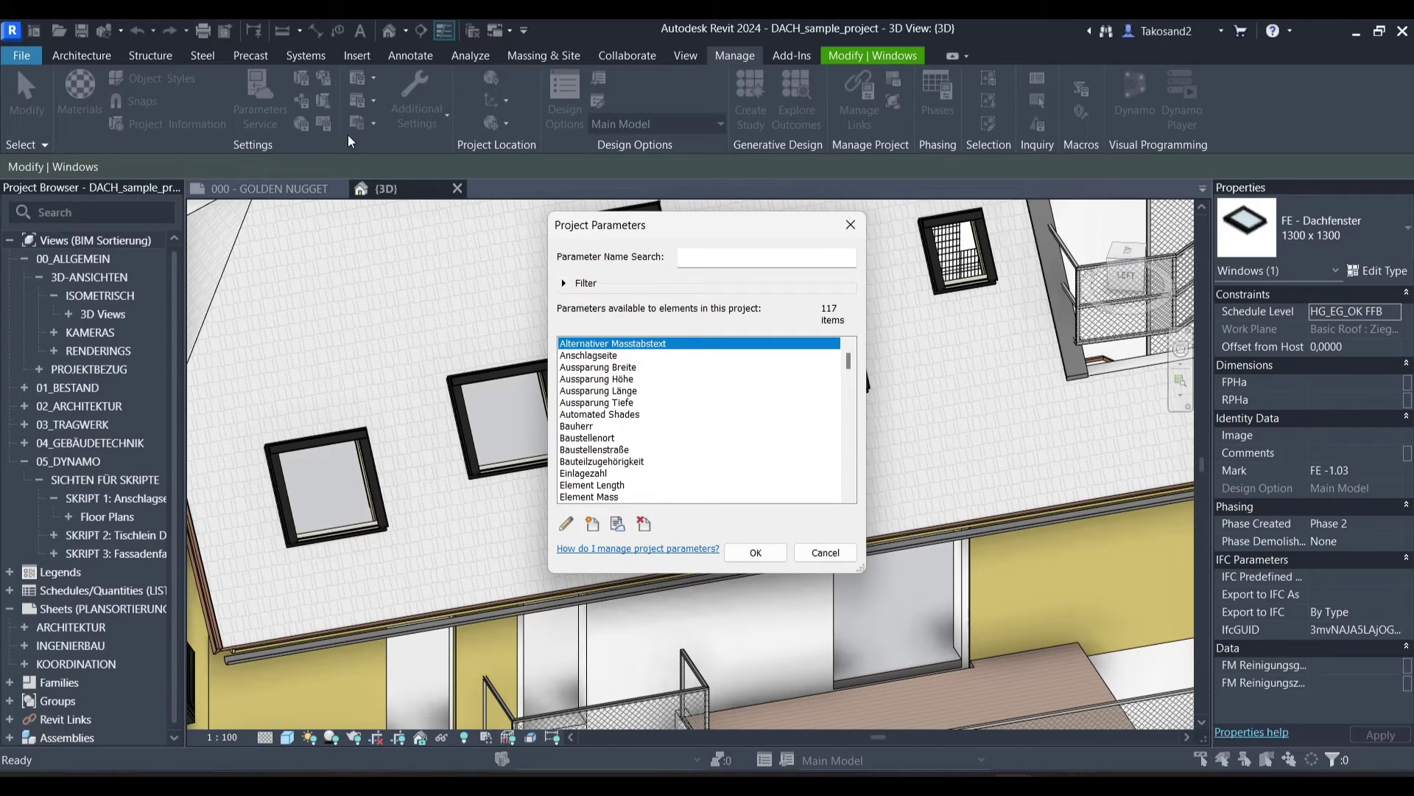
# - Create the Head Level instance parameter as Distance, grouped under IFC Parameters, for Windows
pyautogui.click(598, 525)
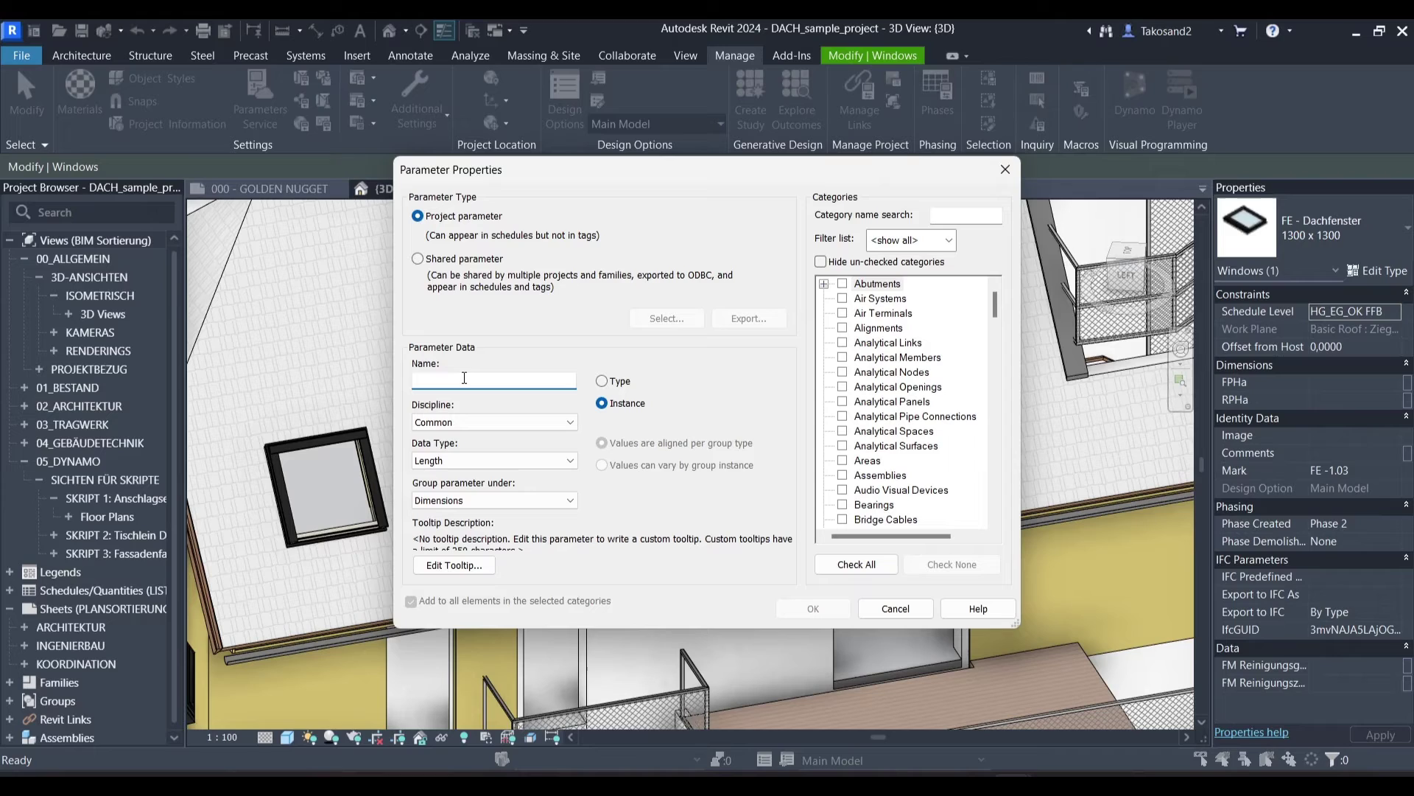
pyautogui.press('capslock')
pyautogui.write('H')
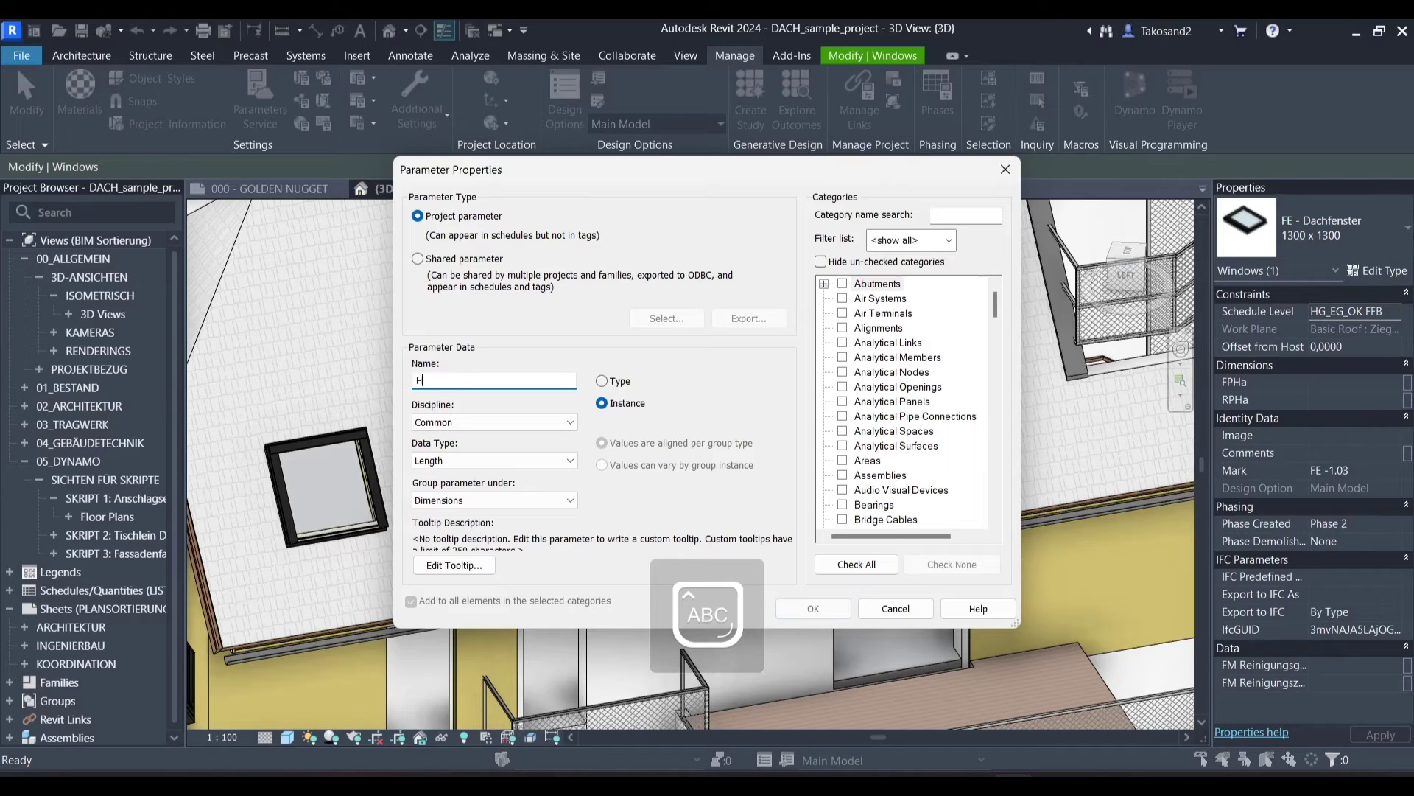
pyautogui.press('capslock')
pyautogui.write('e')
pyautogui.press('capslock')
pyautogui.write('L')
pyautogui.press('capslock')
pyautogui.click(488, 421)
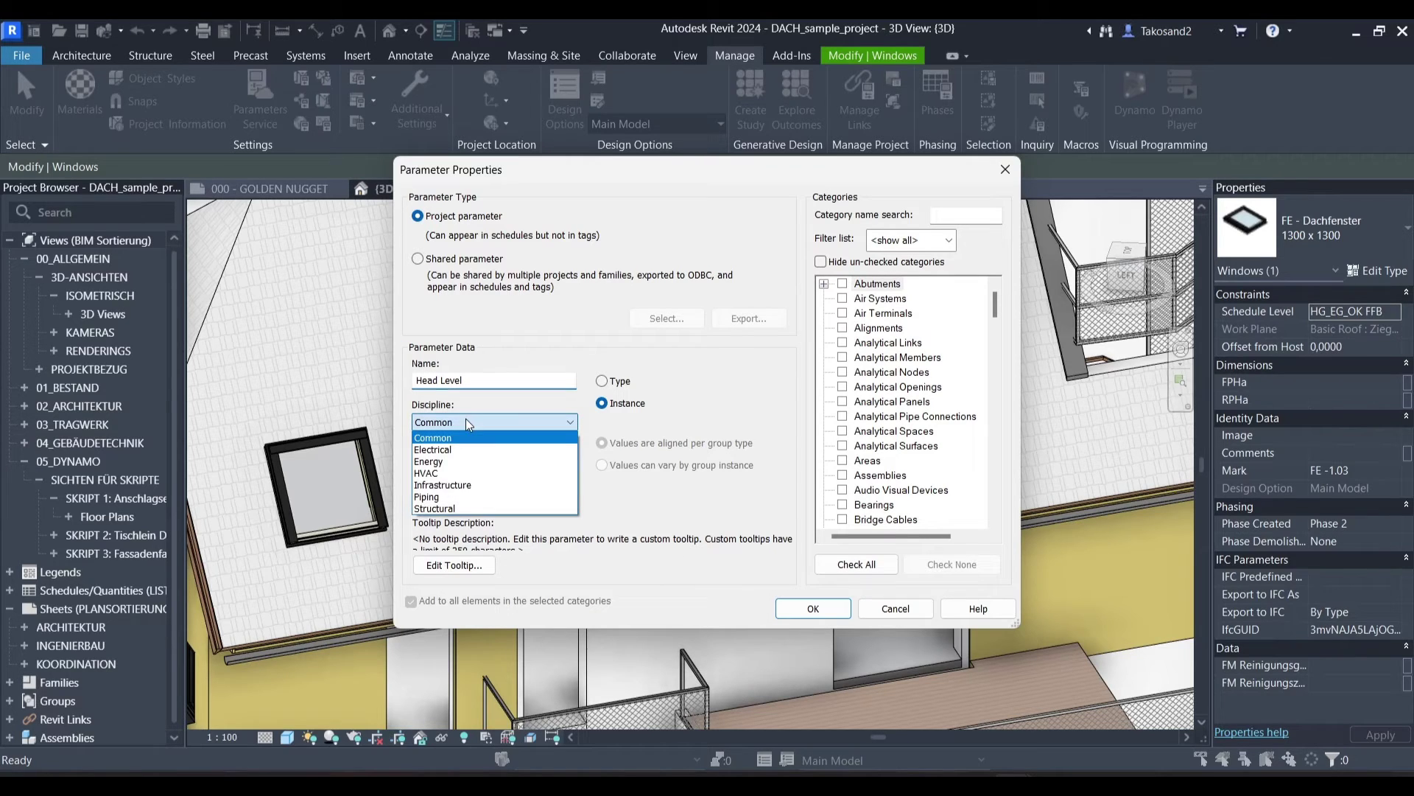
pyautogui.click(481, 427)
pyautogui.click(460, 456)
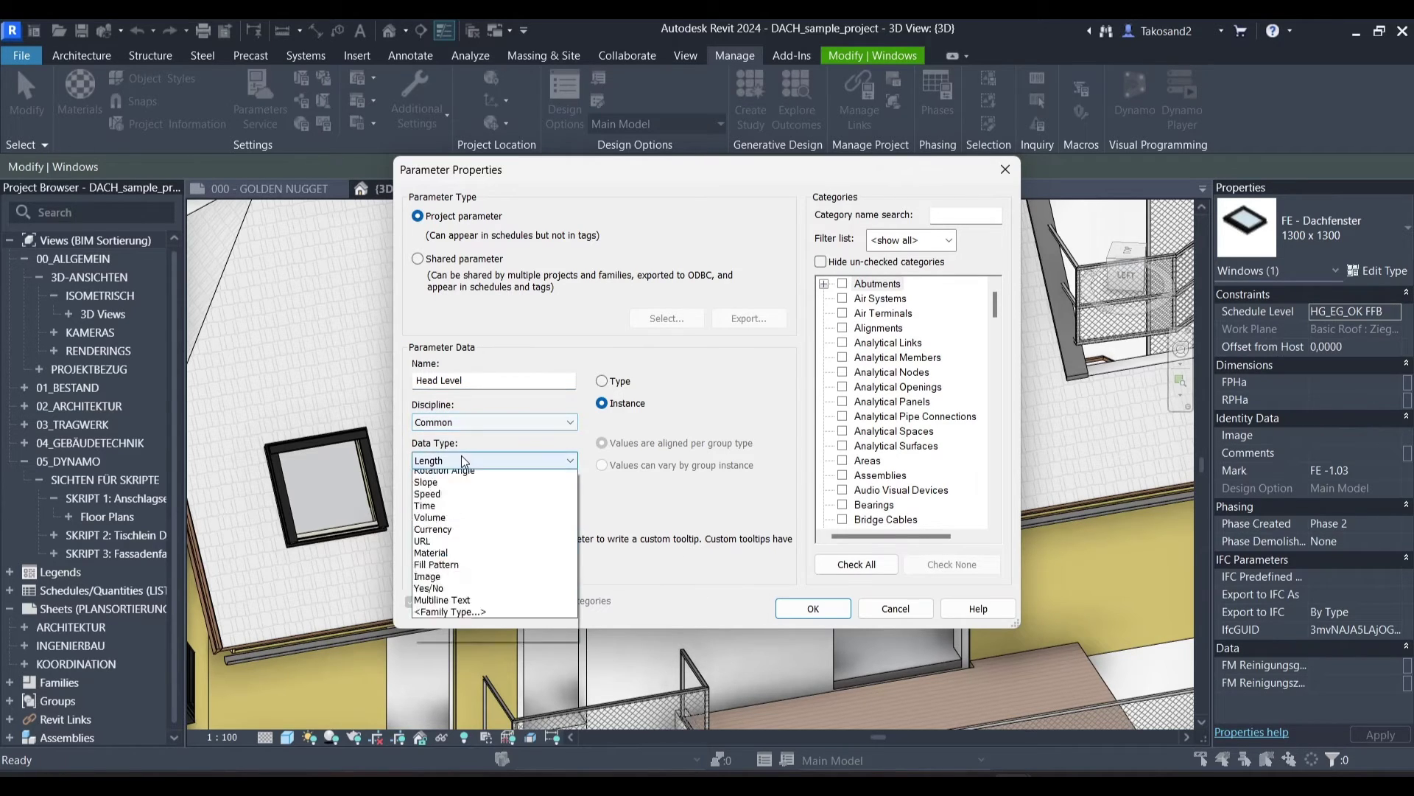
pyautogui.click(431, 535)
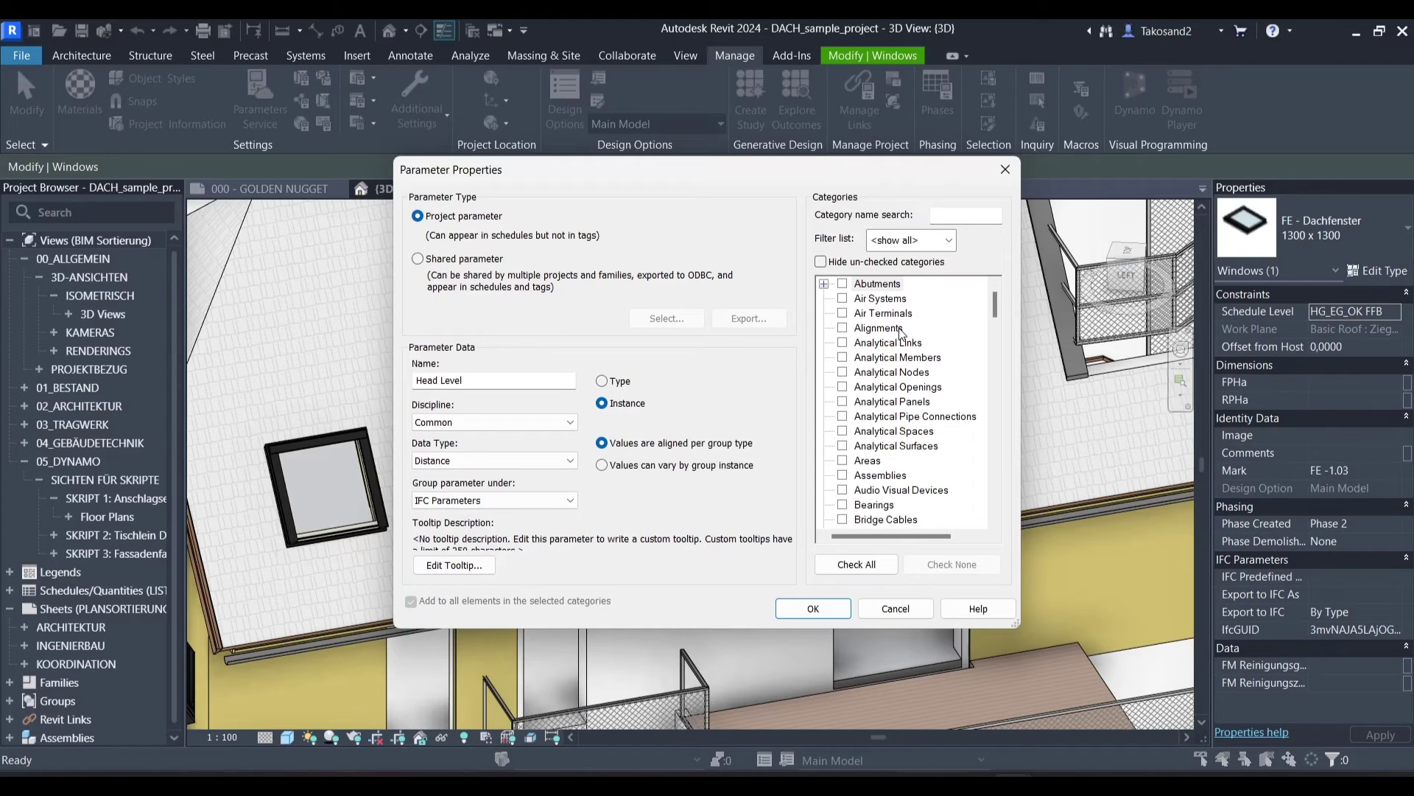
pyautogui.scroll(-2, 847, 377)
pyautogui.scroll(-4, 863, 392)
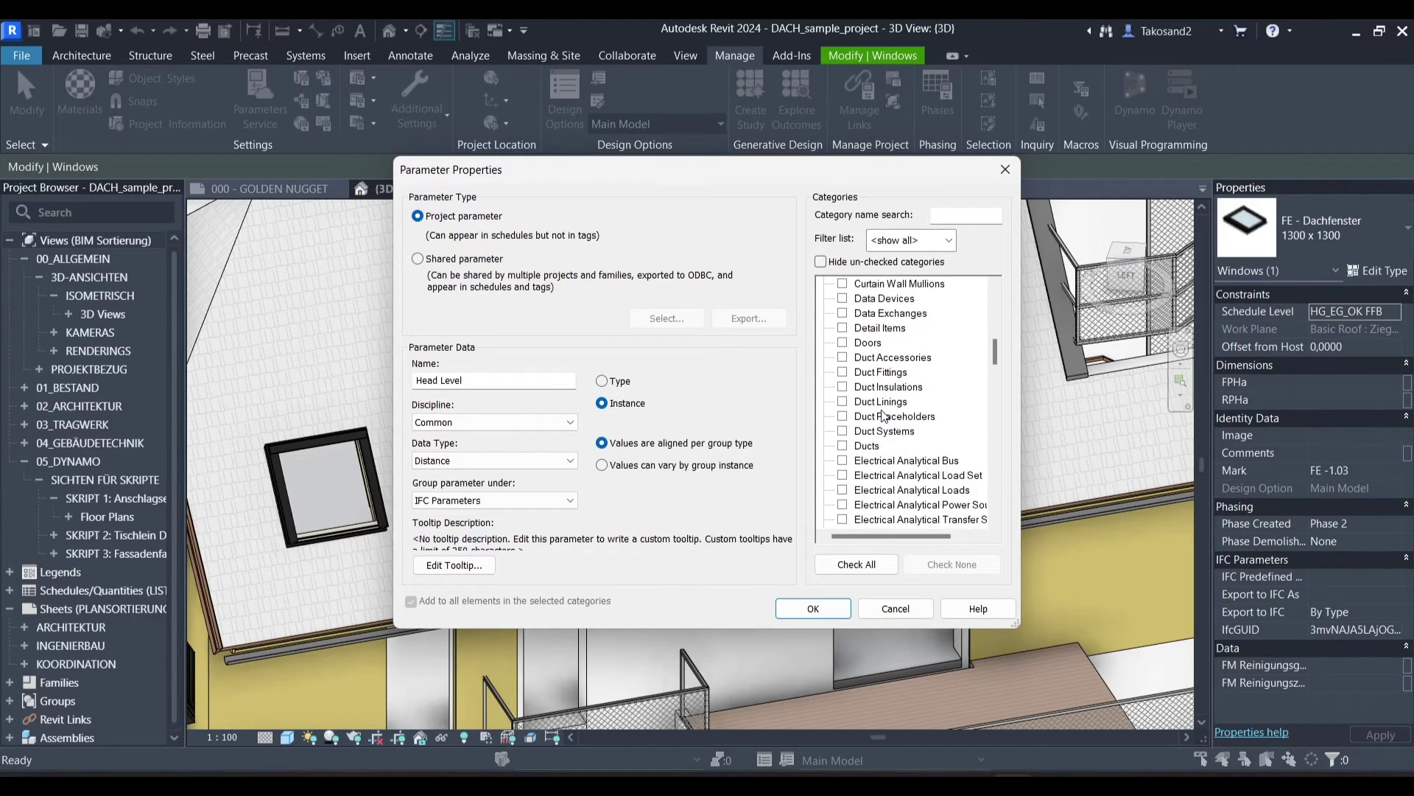
pyautogui.scroll(-3, 873, 404)
pyautogui.scroll(-1, 884, 416)
pyautogui.scroll(-1, 883, 415)
pyautogui.scroll(-5, 884, 416)
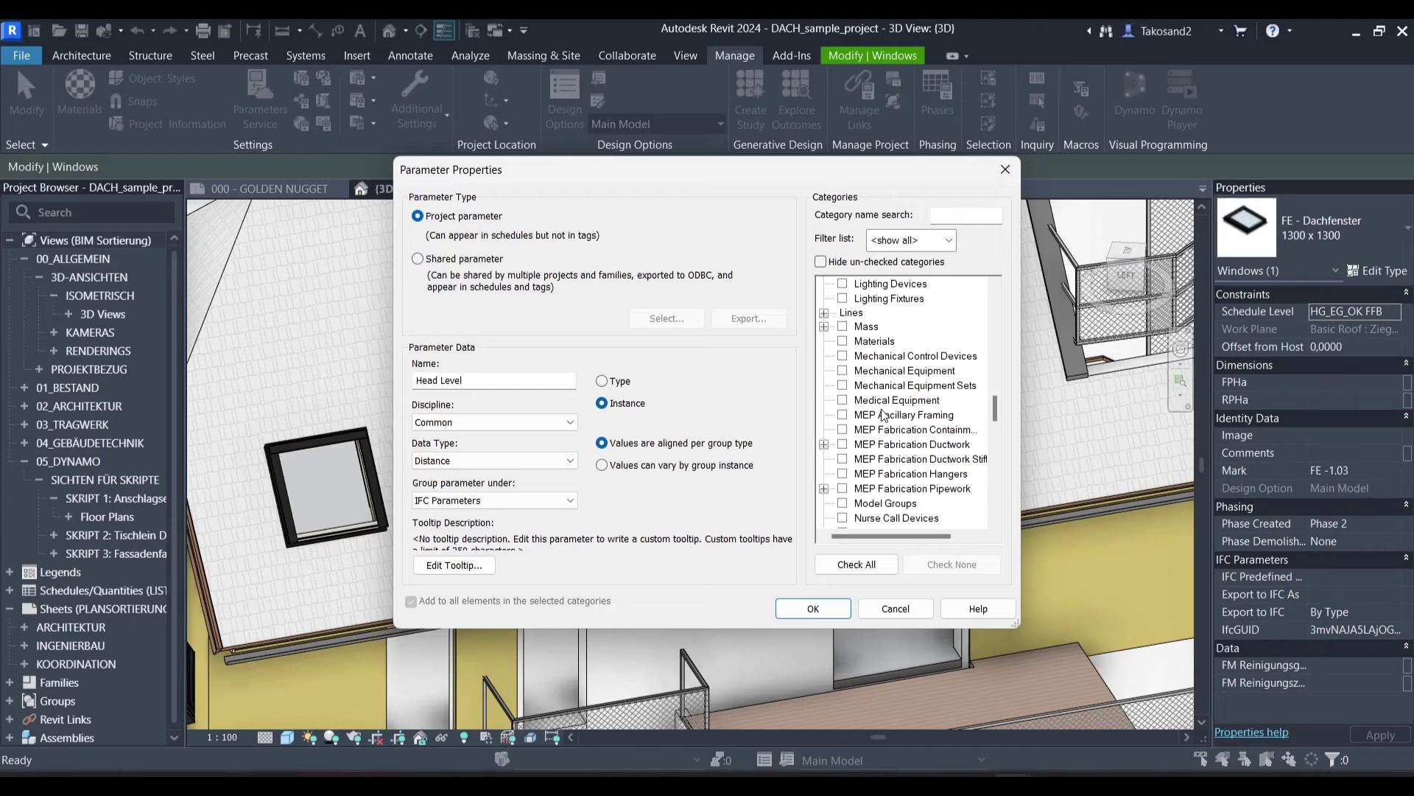
pyautogui.scroll(-1, 883, 416)
pyautogui.scroll(-3, 883, 416)
pyautogui.scroll(-7, 883, 415)
pyautogui.scroll(-5, 878, 431)
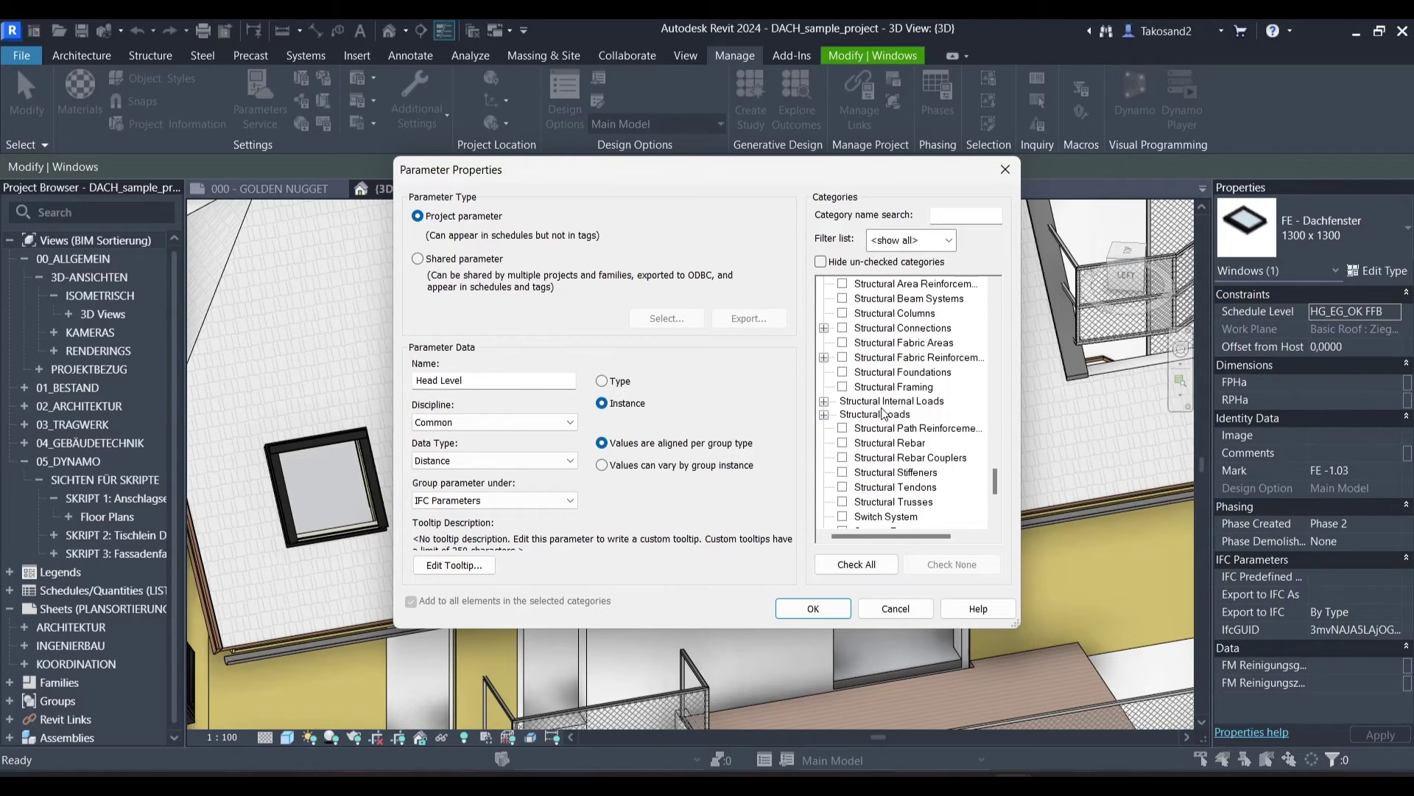
pyautogui.scroll(-3, 867, 453)
pyautogui.scroll(-1, 851, 487)
pyautogui.click(843, 489)
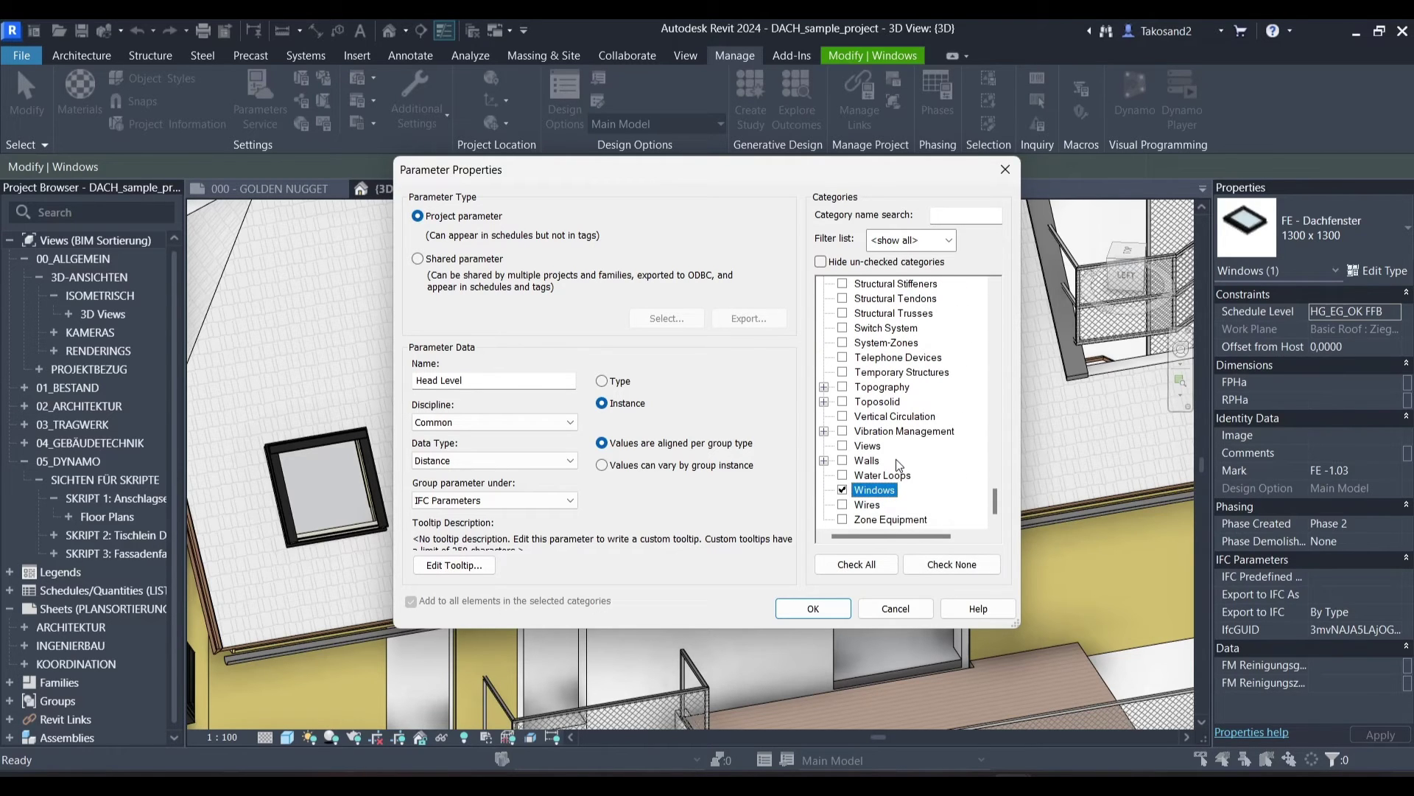
pyautogui.click(813, 608)
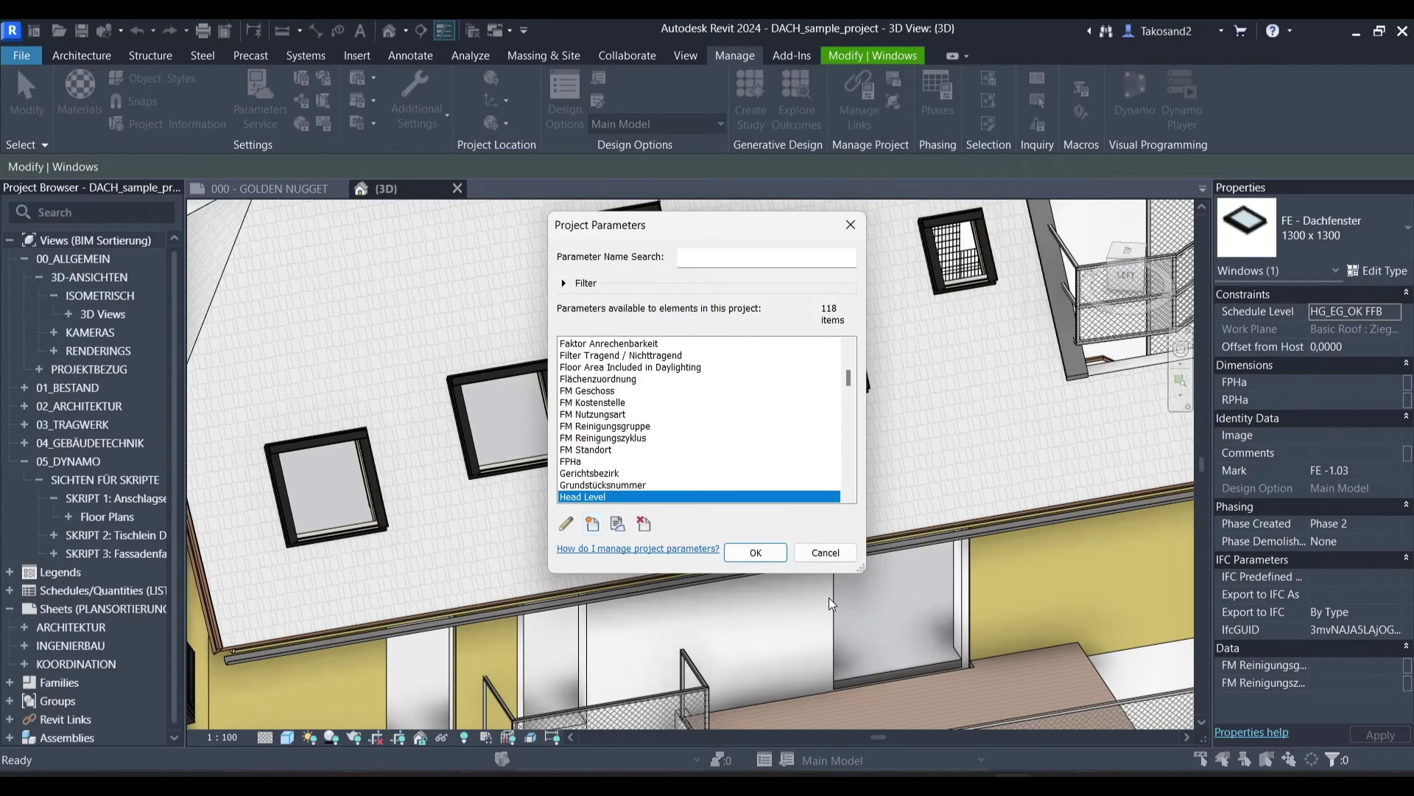
# - Close Project Parameters and reselect the roof window to find its empty Head Level property
pyautogui.click(744, 551)
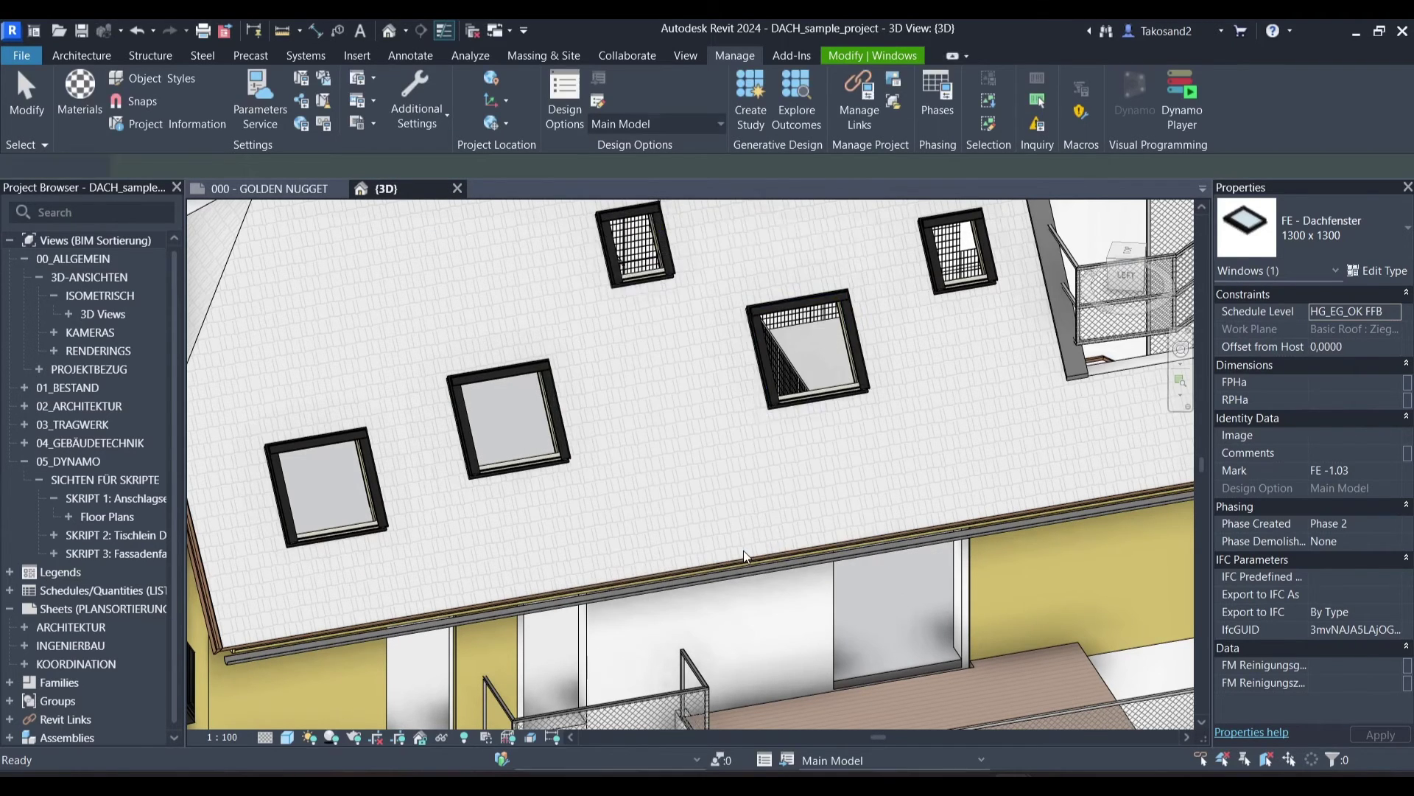
pyautogui.scroll(-2, 743, 548)
pyautogui.scroll(-3, 742, 548)
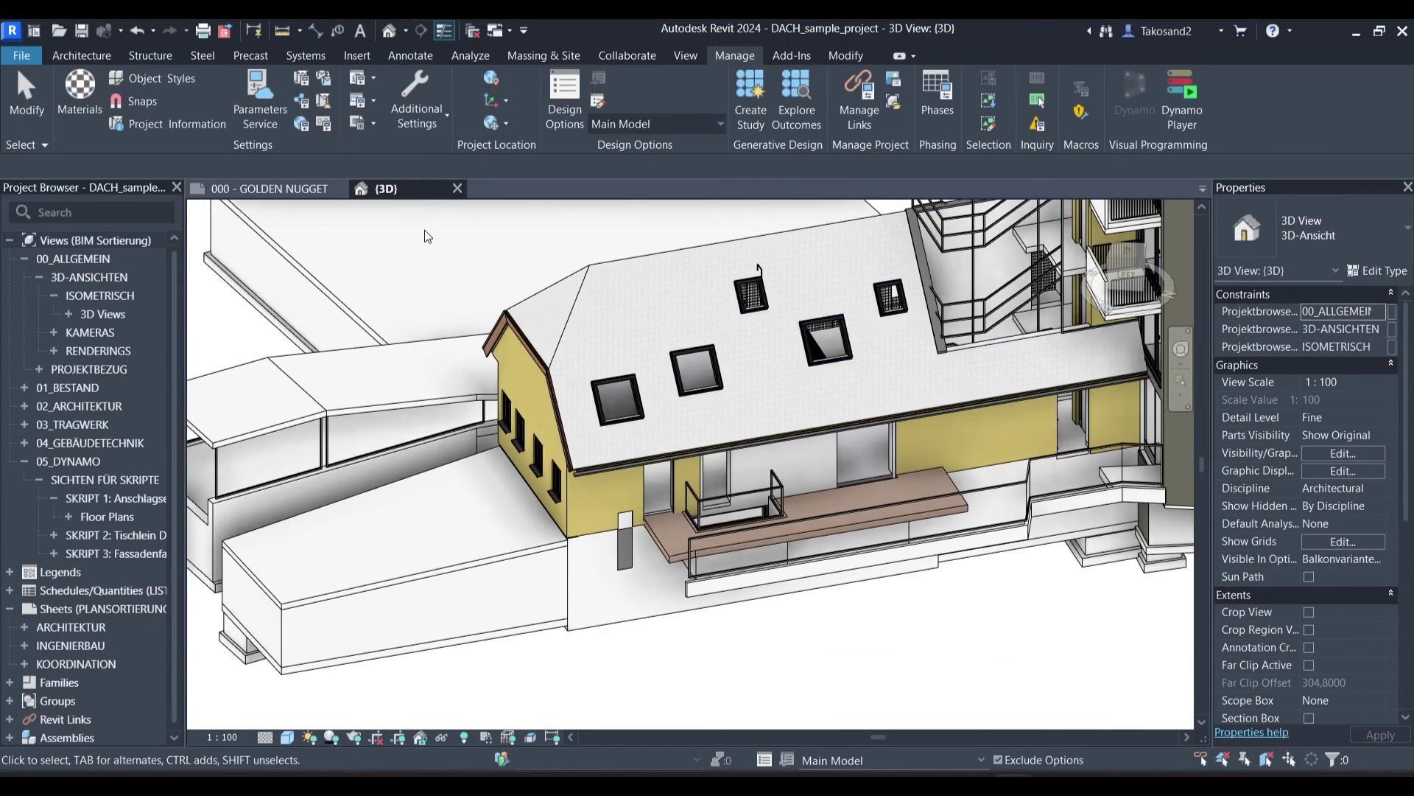
pyautogui.click(619, 378)
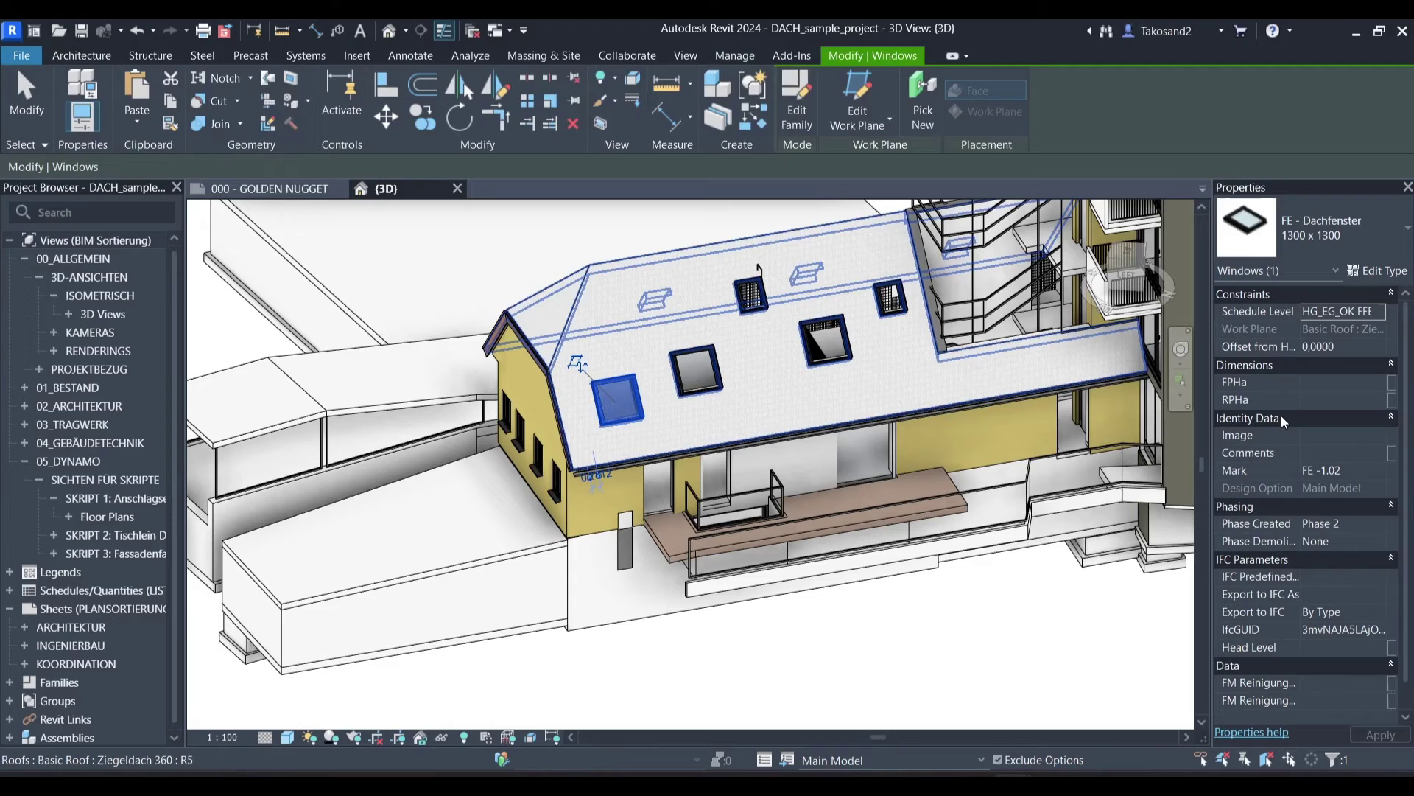
pyautogui.scroll(-1, 1280, 416)
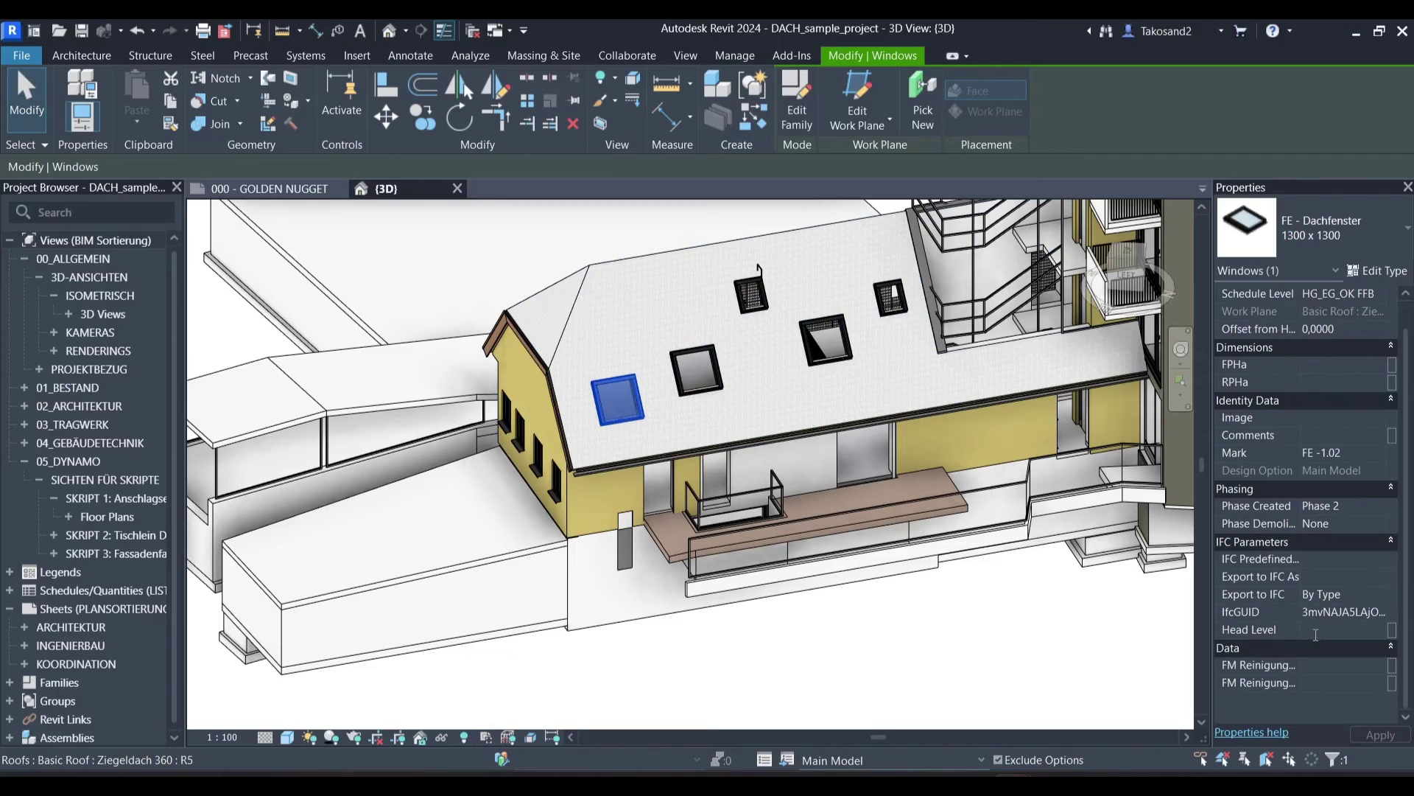
# - Window-select the whole model and wrap it in a section box
pyautogui.press('Escape')
pyautogui.keyDown('shift'); pyautogui.moveTo(707, 464); pyautogui.dragTo(834, 408, button='middle'); pyautogui.keyUp('shift')
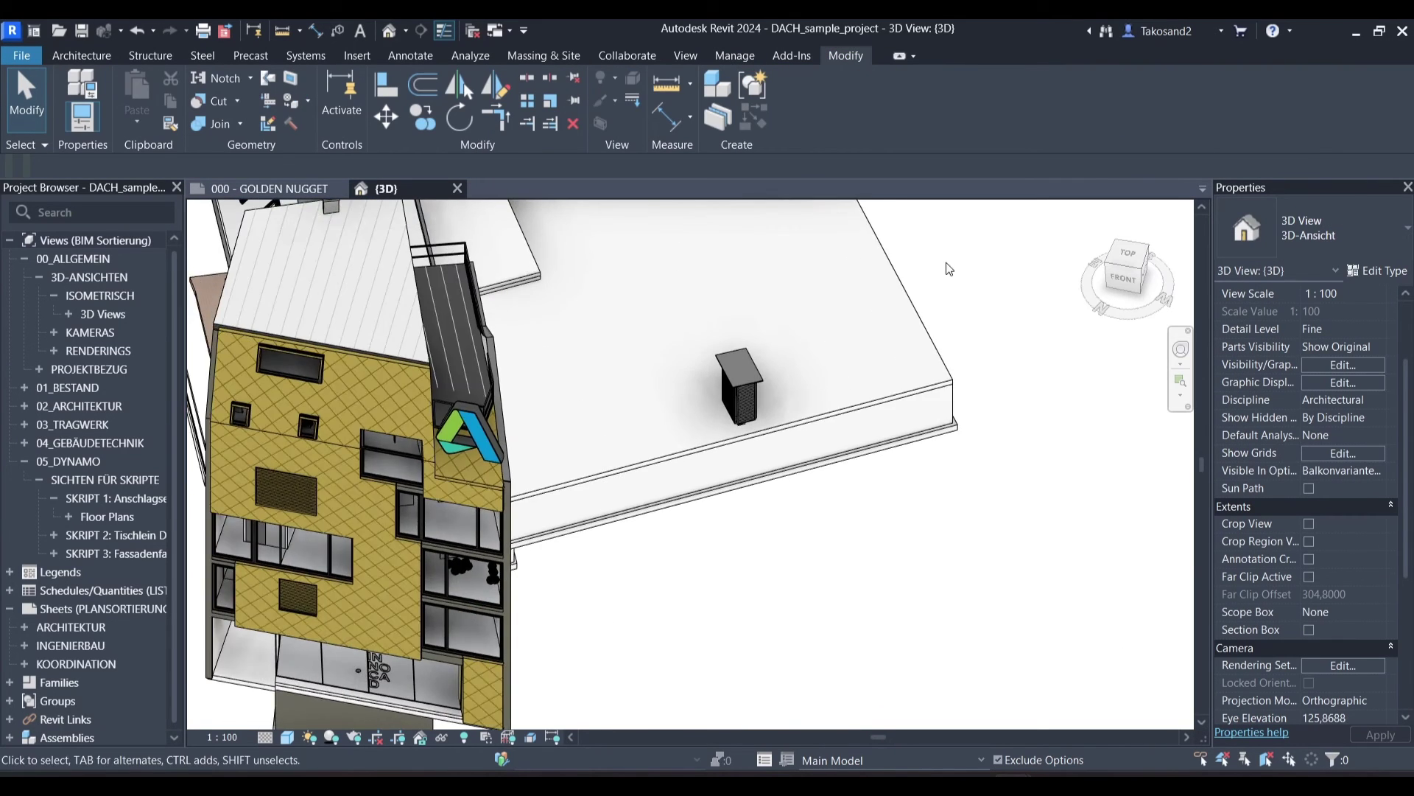
pyautogui.scroll(-5, 834, 409)
pyautogui.moveTo(947, 286); pyautogui.dragTo(658, 568)
pyautogui.click(603, 125)
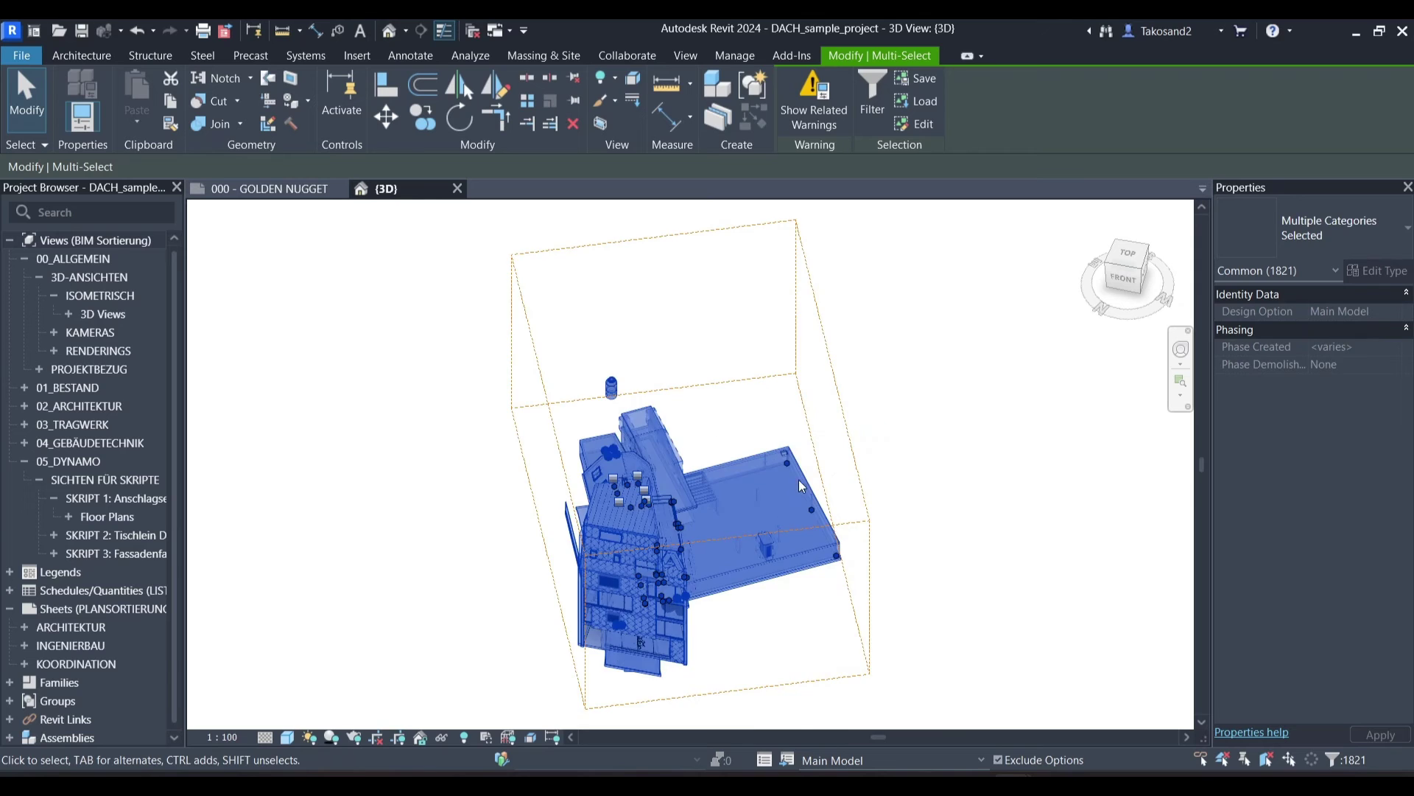
# - Orbit the sectioned model, inspecting the interior partition wall and the exterior balcony
pyautogui.keyDown('shift'); pyautogui.moveTo(666, 478); pyautogui.dragTo(1061, 490, button='middle'); pyautogui.keyUp('shift')
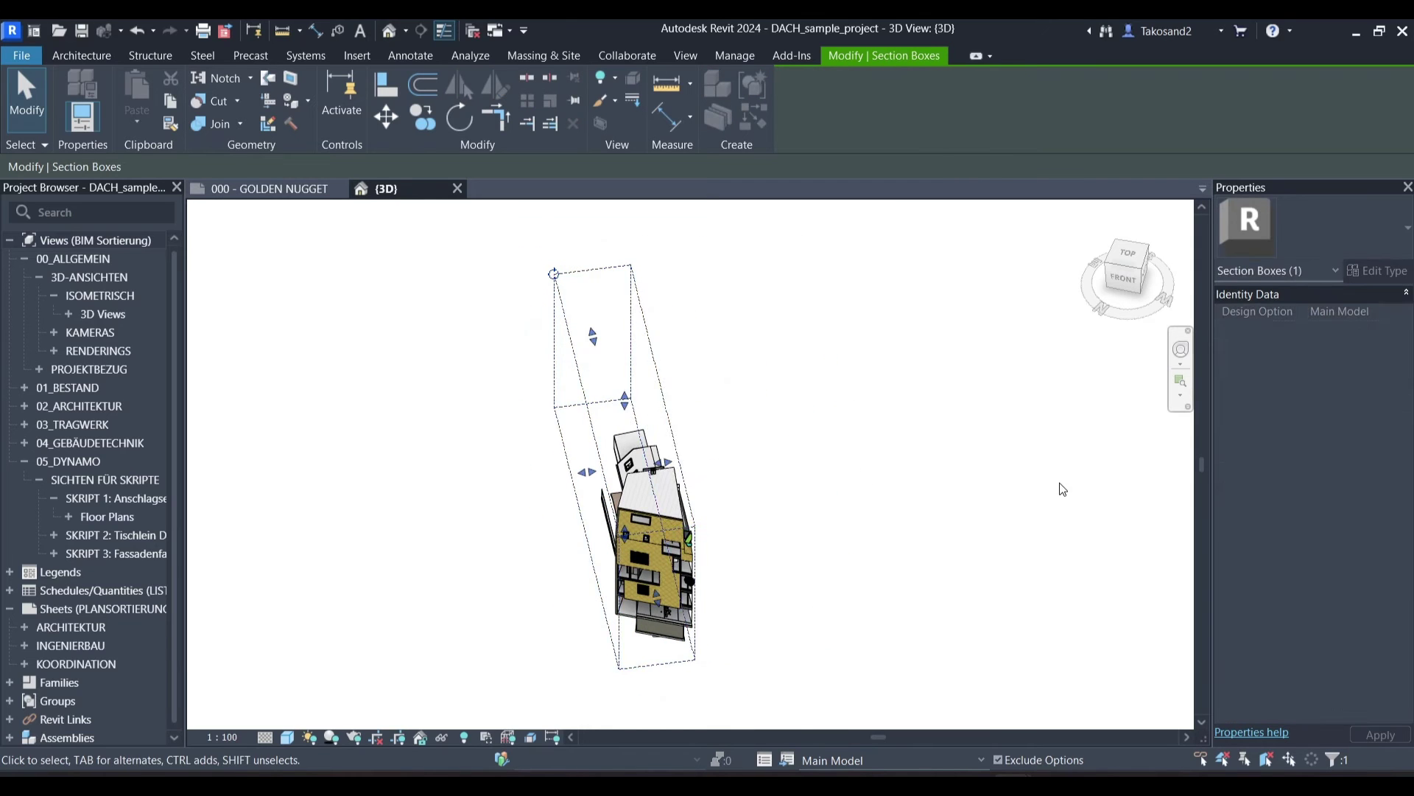
pyautogui.press('Escape')
pyautogui.click(1149, 274)
pyautogui.scroll(5, 514, 386)
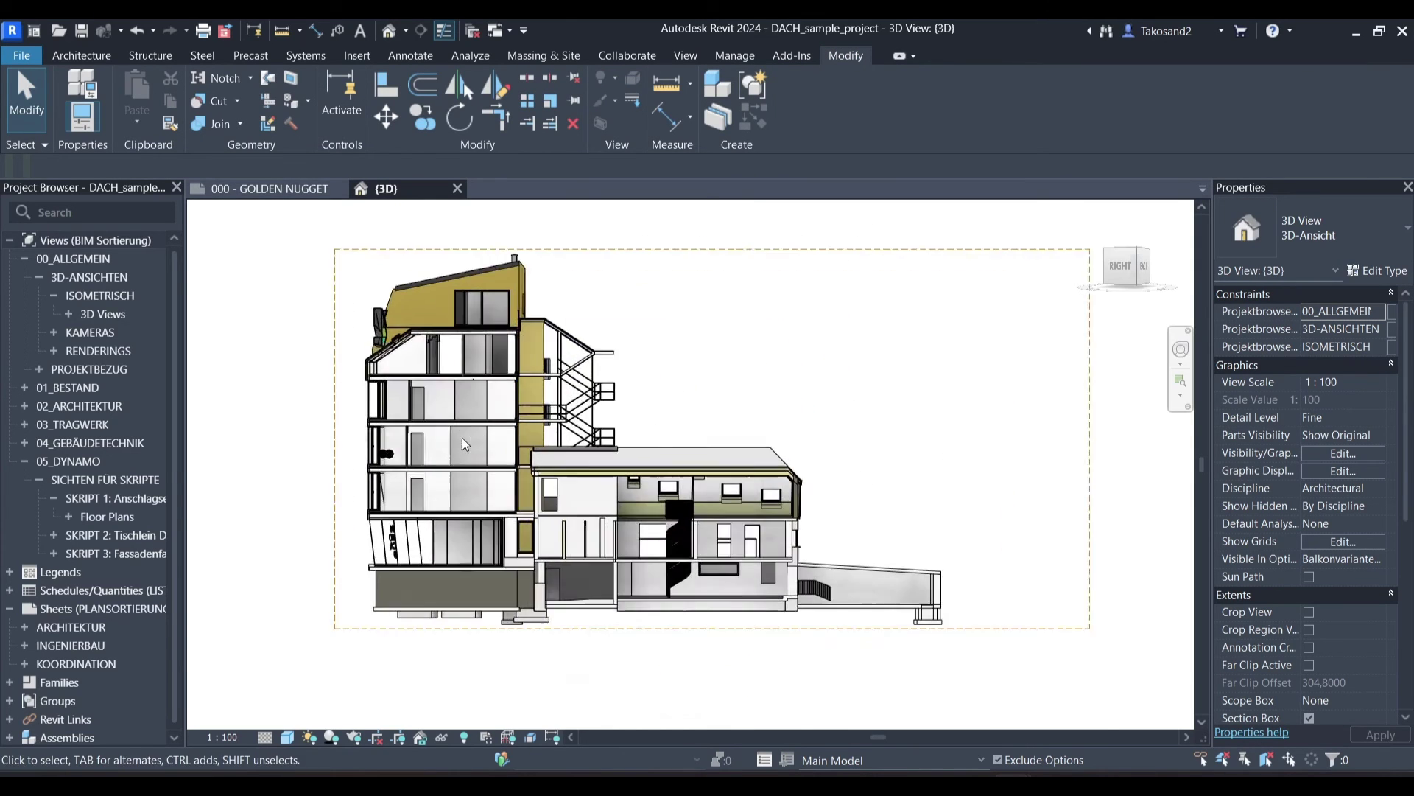
pyautogui.scroll(-2, 514, 387)
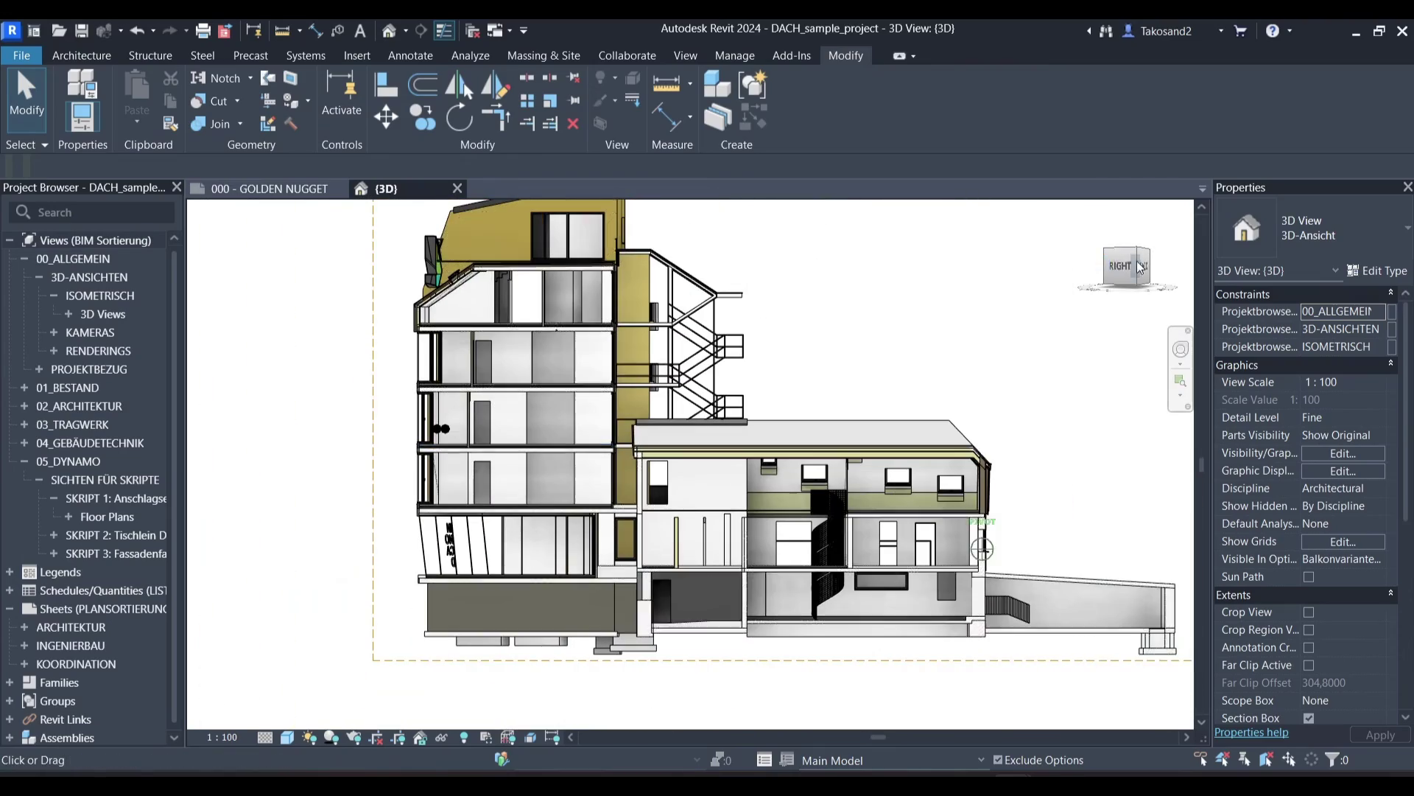
pyautogui.keyDown('shift'); pyautogui.moveTo(514, 387); pyautogui.dragTo(664, 377, button='middle'); pyautogui.keyUp('shift')
pyautogui.click(781, 393)
pyautogui.scroll(5, 781, 392)
pyautogui.click(782, 393)
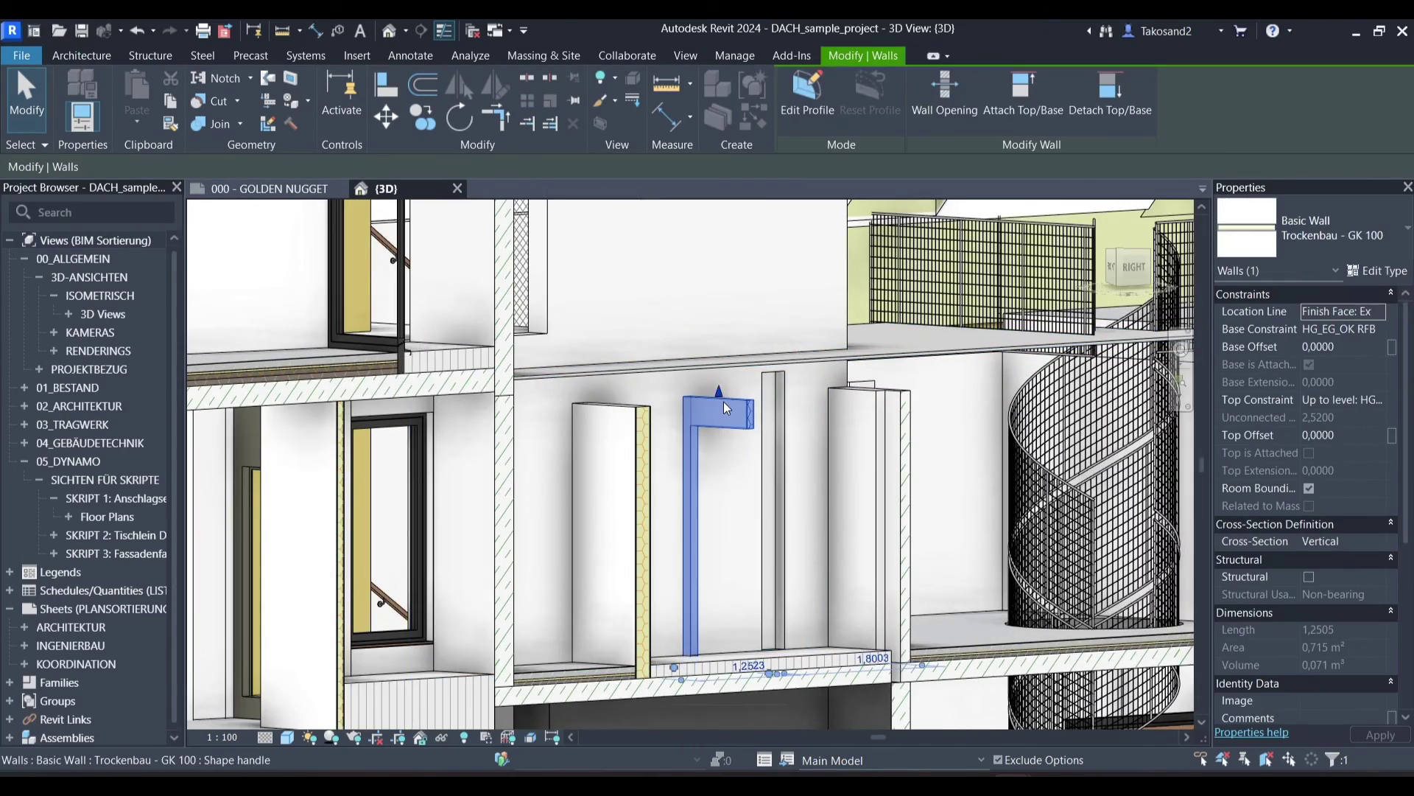
pyautogui.scroll(-2, 781, 393)
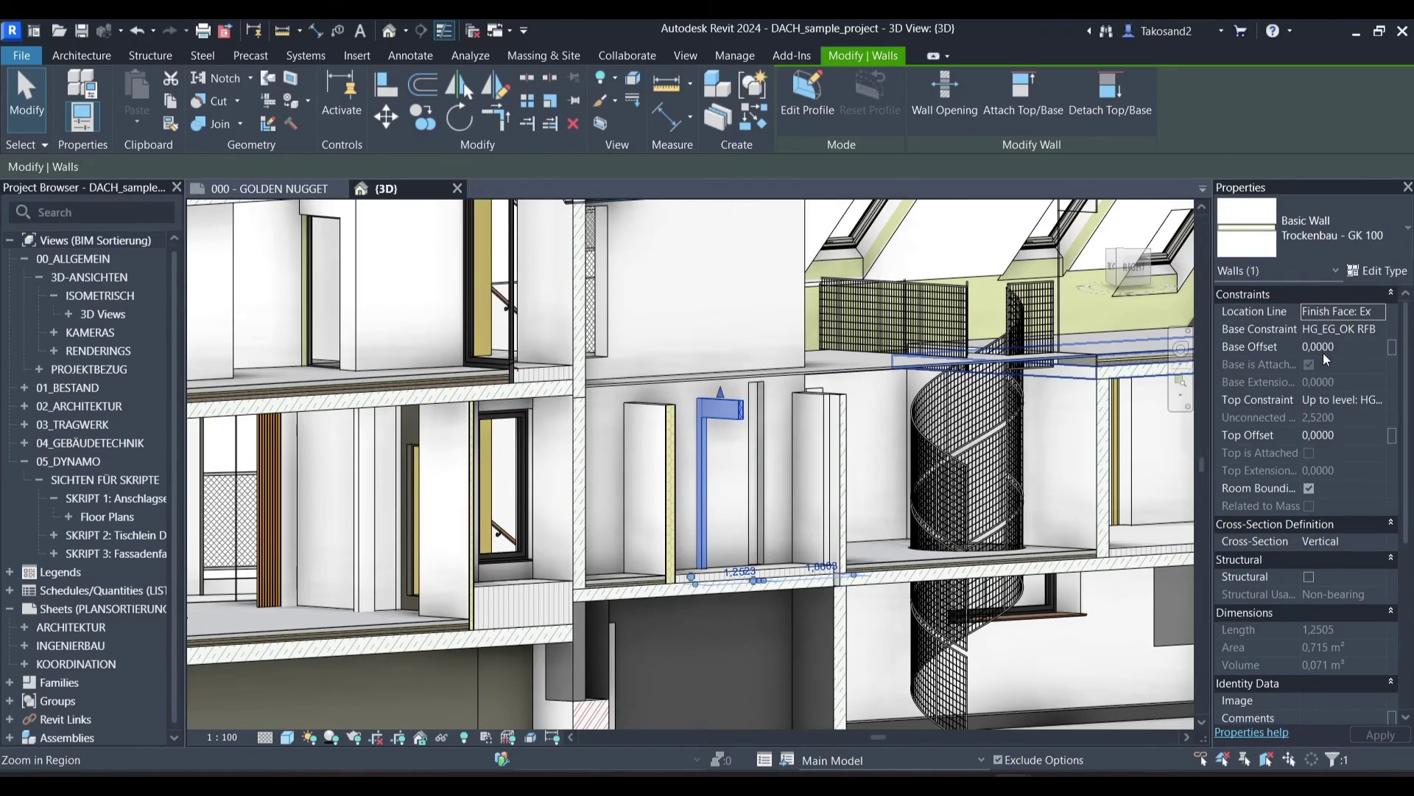
pyautogui.scroll(-3, 1323, 352)
pyautogui.scroll(2, 1286, 464)
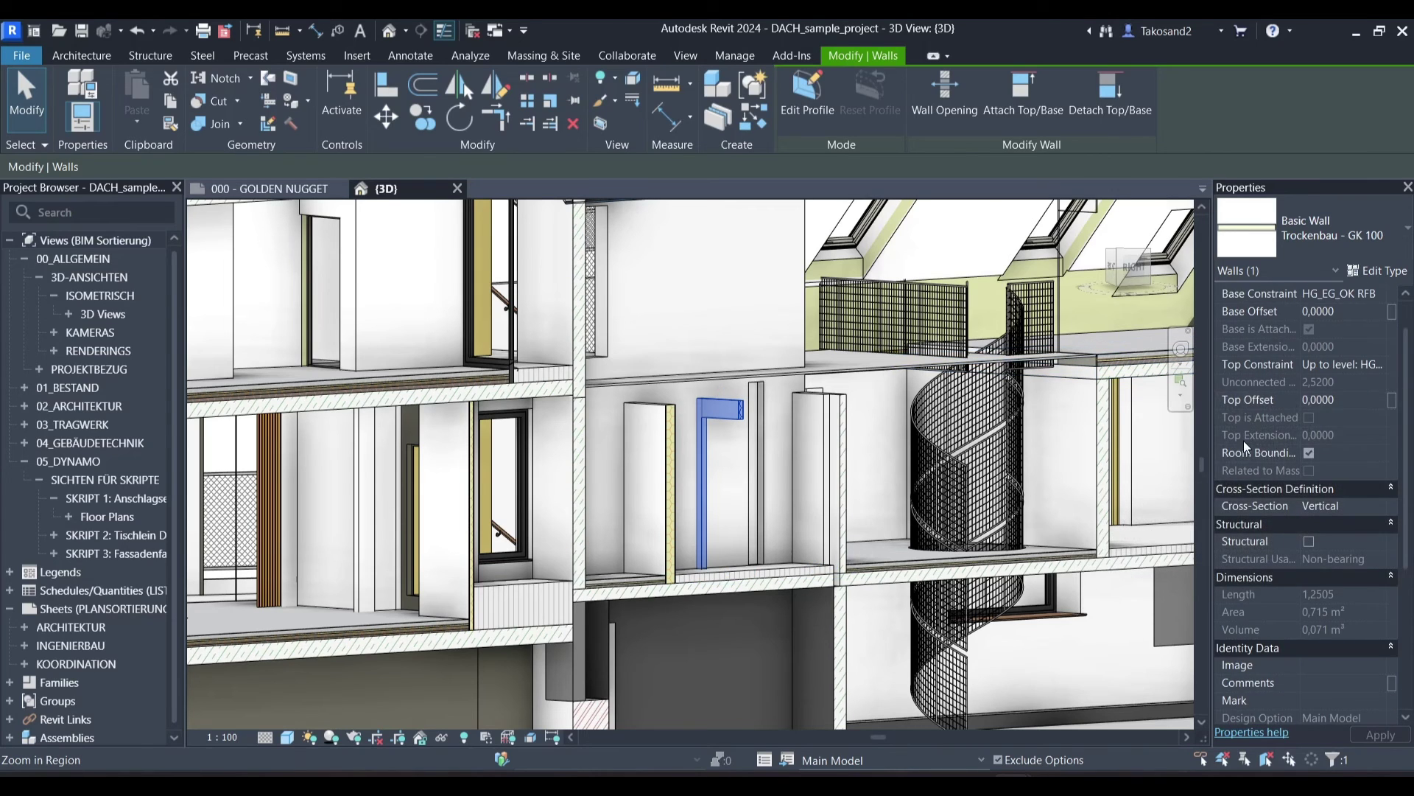
pyautogui.scroll(-3, 1243, 440)
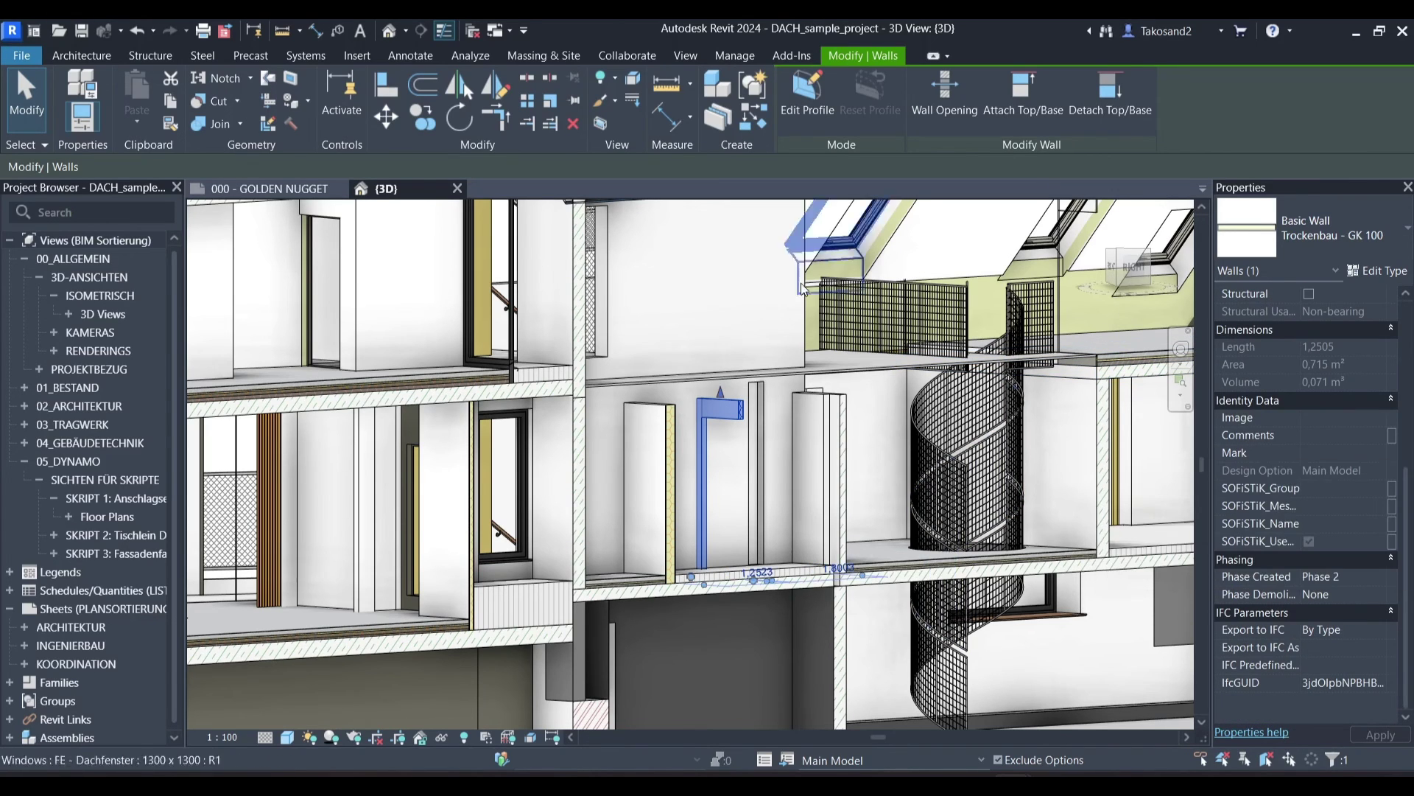
pyautogui.press('Escape')
pyautogui.keyDown('shift'); pyautogui.moveTo(773, 442); pyautogui.dragTo(995, 420, button='middle'); pyautogui.keyUp('shift')
pyautogui.scroll(3, 1008, 398)
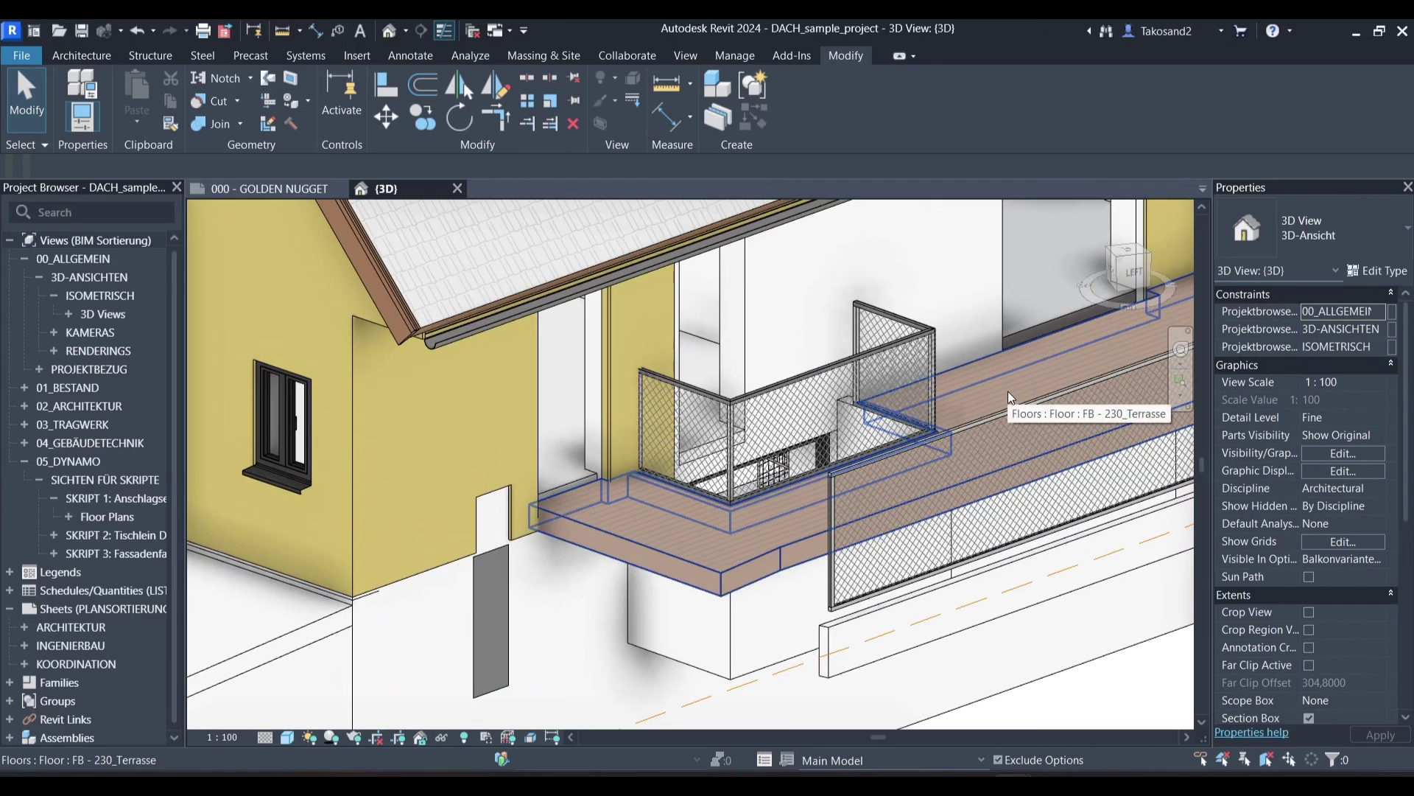
pyautogui.scroll(-5, 774, 386)
pyautogui.scroll(1, 765, 383)
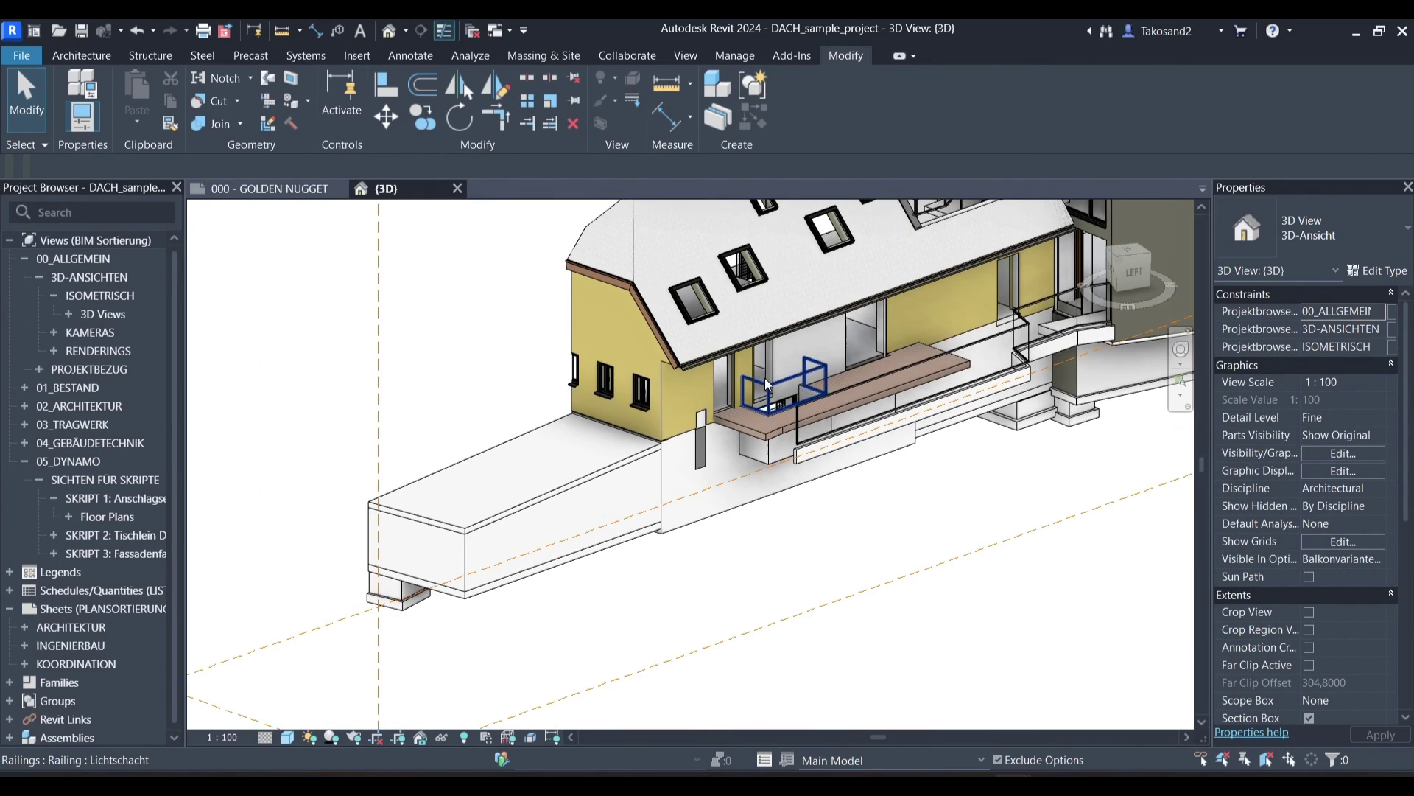
pyautogui.scroll(1, 665, 660)
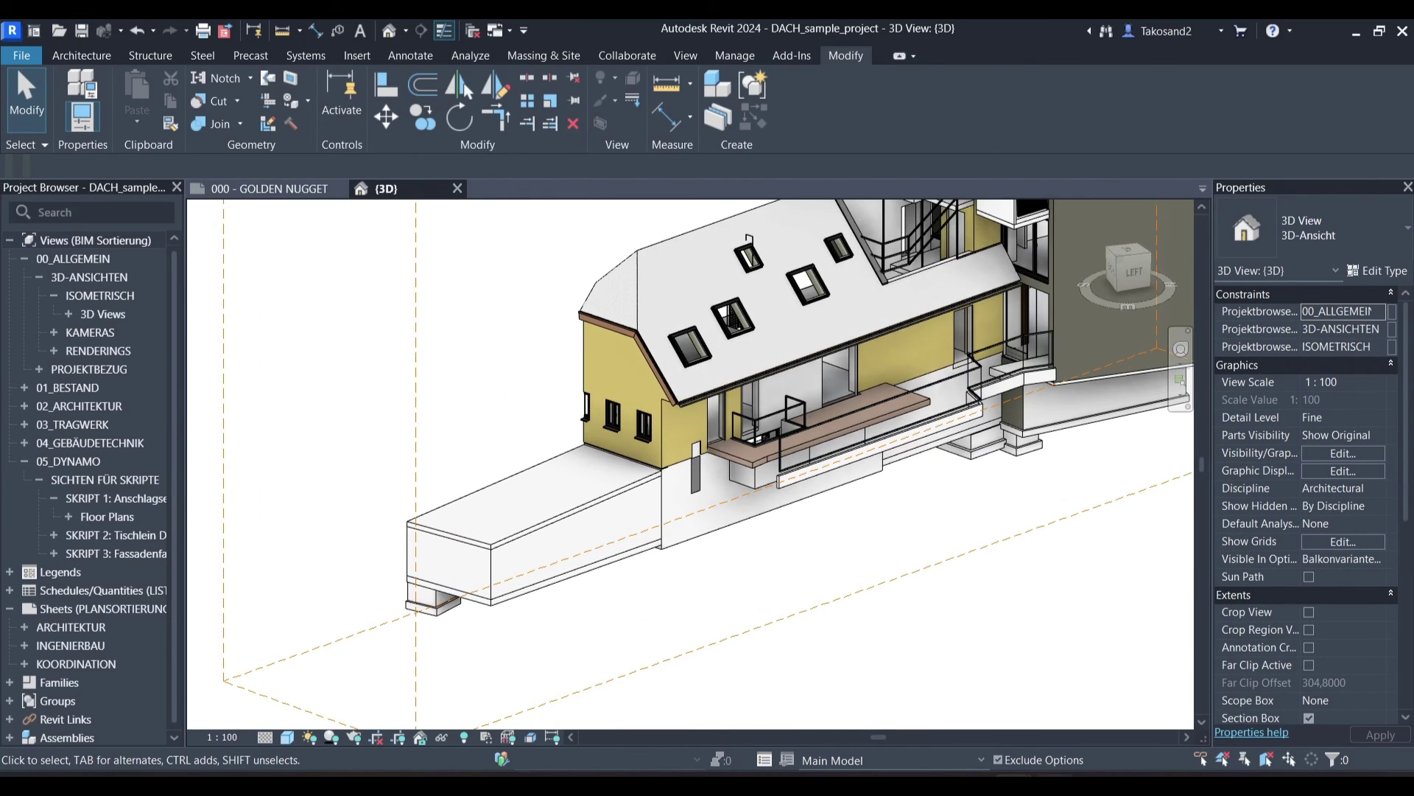
# - Bring Dynamo forward to review the 1.8 Head Height graph and clear the library search
pyautogui.click(1076, 684)
pyautogui.scroll(-3, 445, 503)
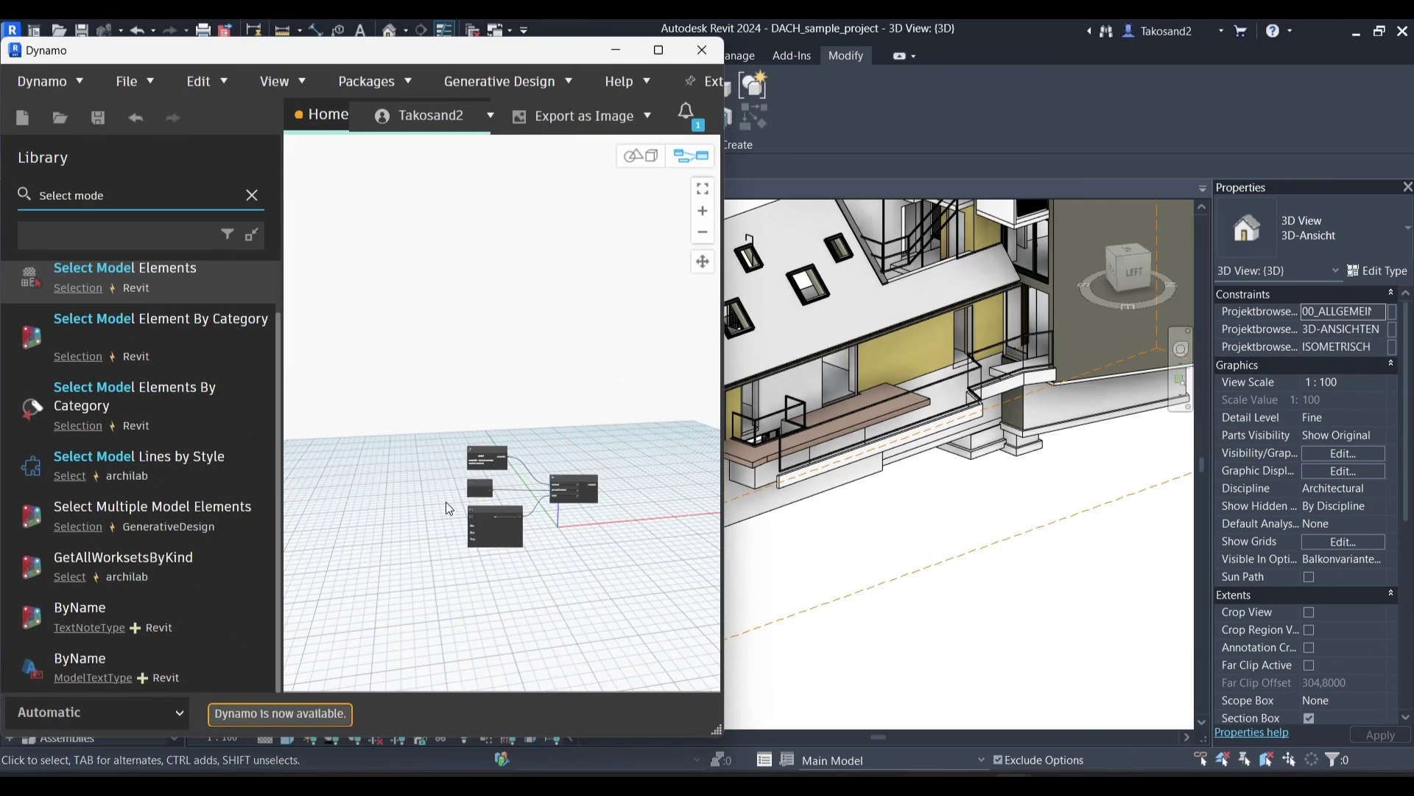
pyautogui.scroll(2, 458, 592)
pyautogui.scroll(2, 458, 591)
pyautogui.scroll(-3, 424, 479)
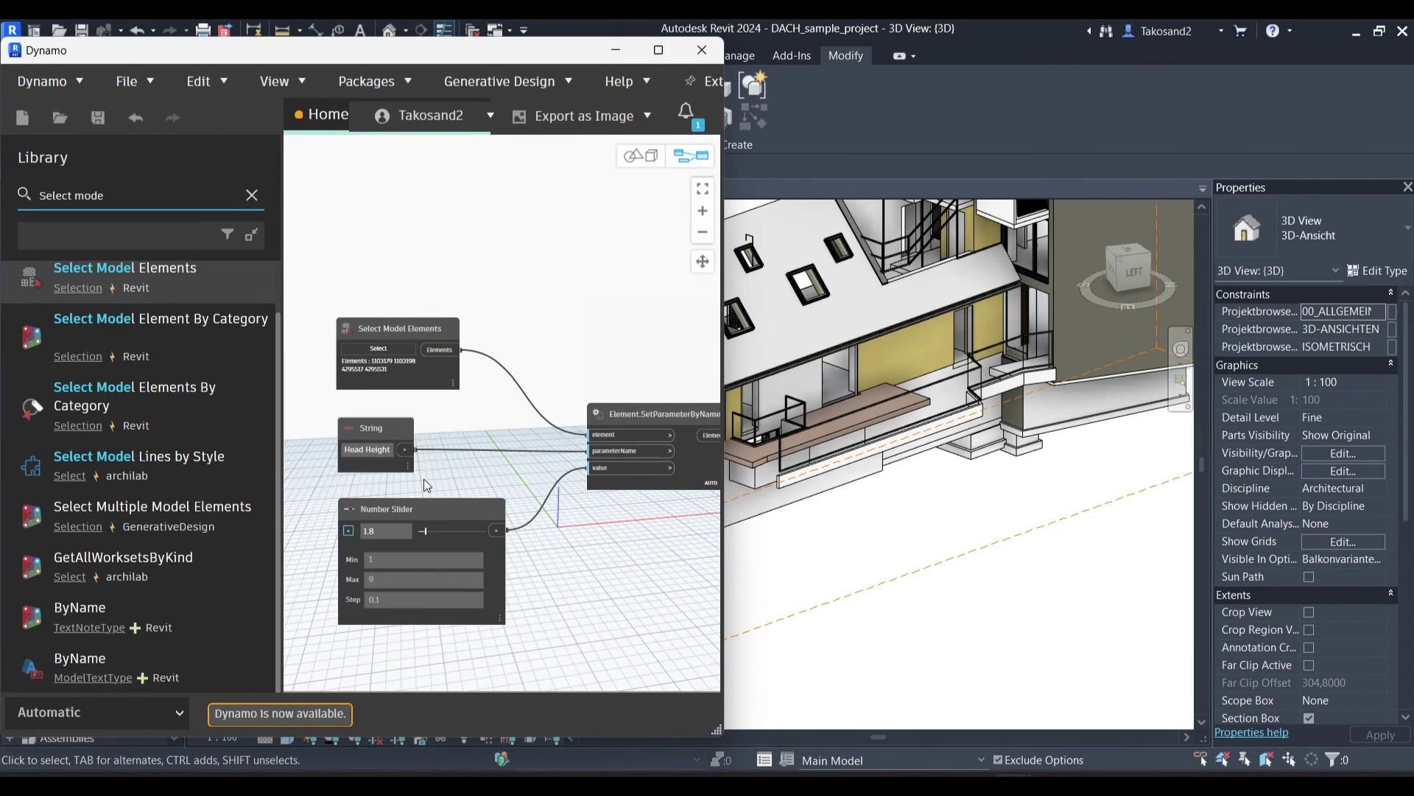
pyautogui.scroll(-1, 578, 542)
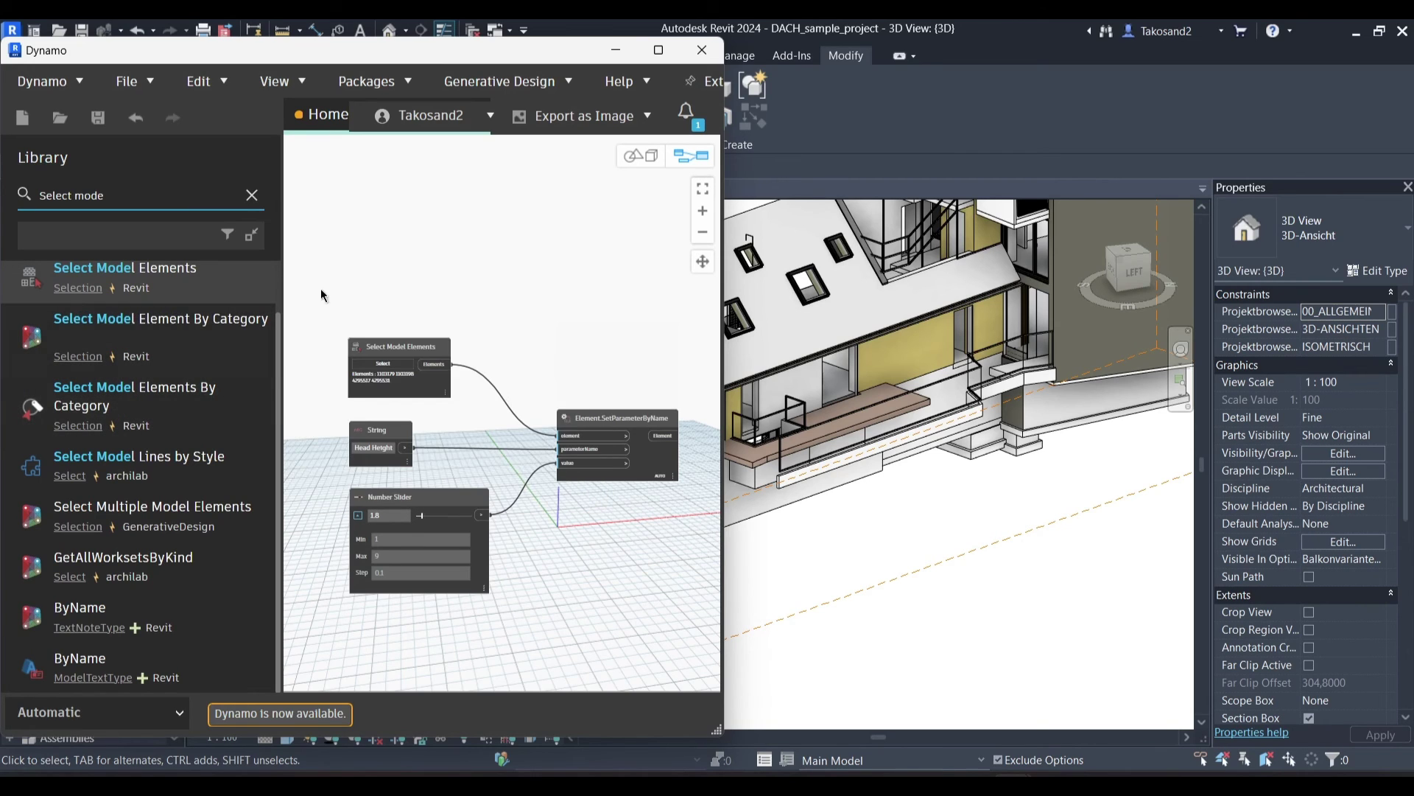
pyautogui.click(252, 196)
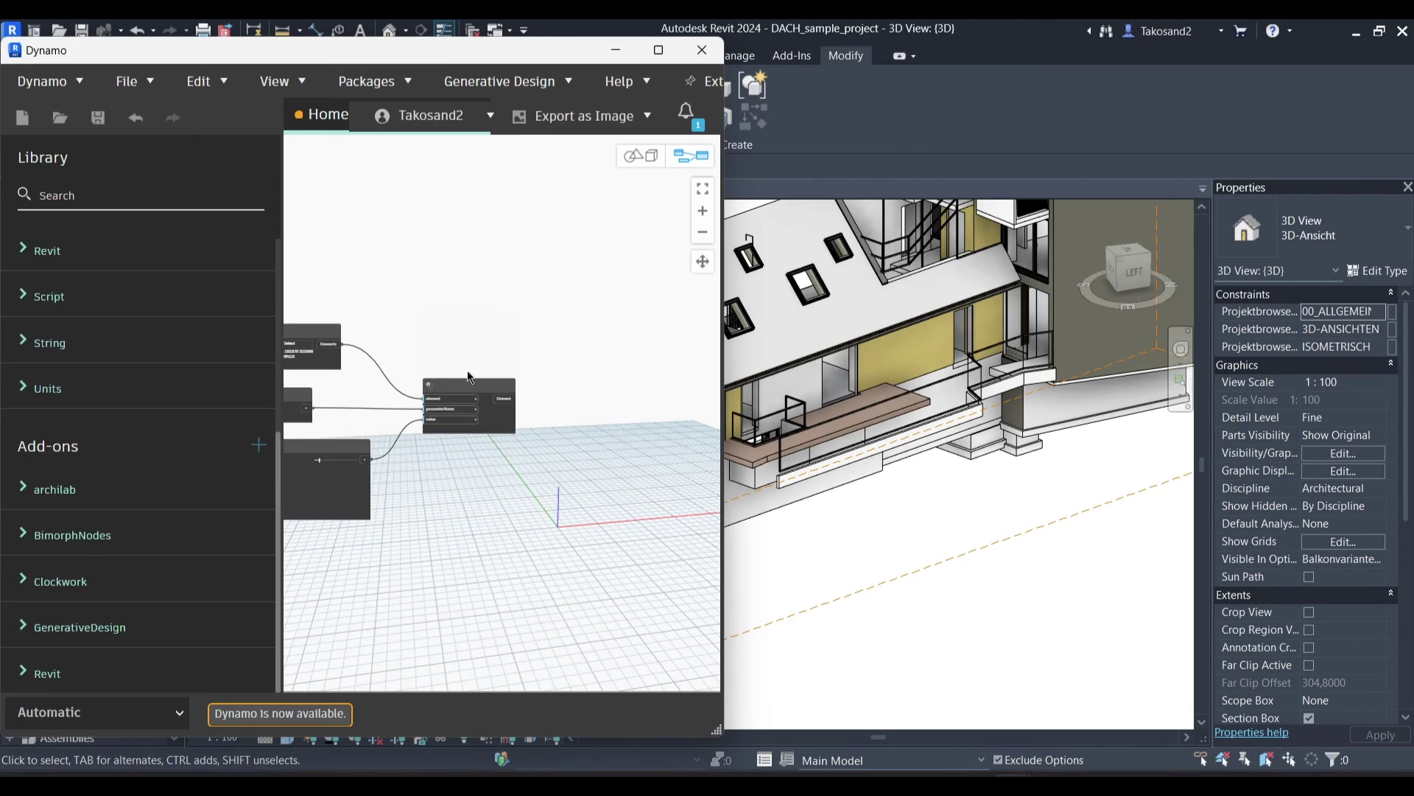
pyautogui.scroll(1, 358, 415)
pyautogui.scroll(-1, 361, 404)
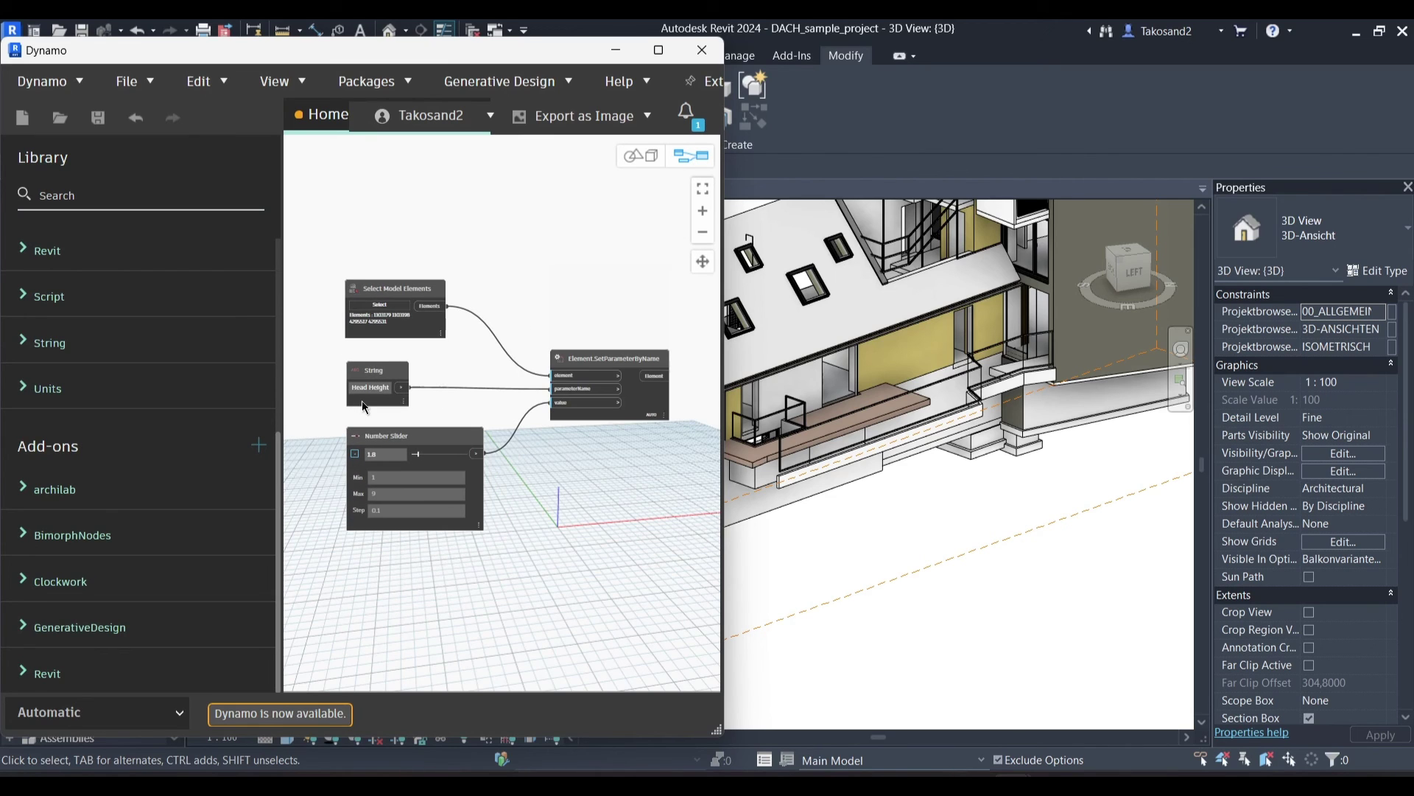
# - Select the section box and stretch one of its faces outward
pyautogui.click(701, 50)
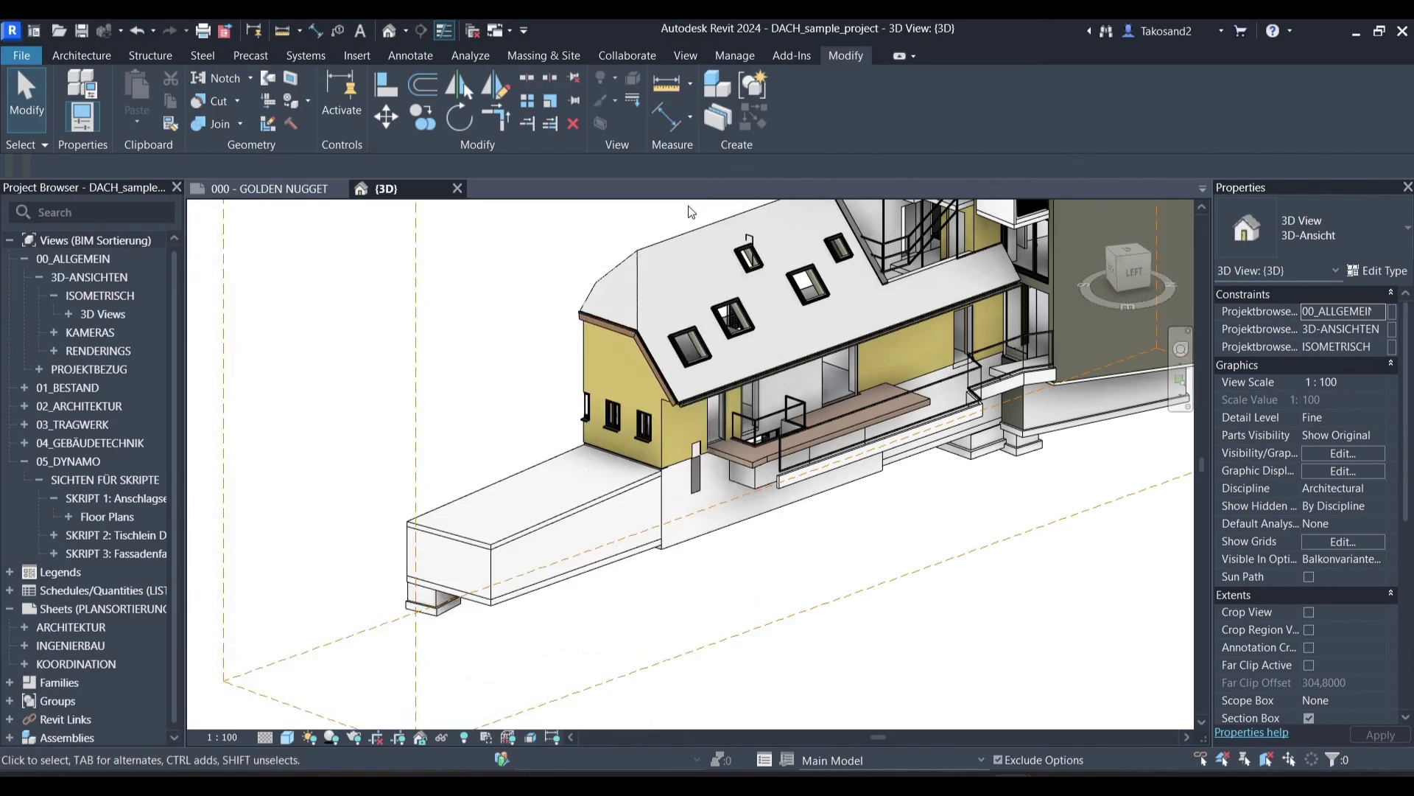
pyautogui.scroll(-2, 650, 373)
pyautogui.scroll(-2, 650, 373)
pyautogui.click(595, 327)
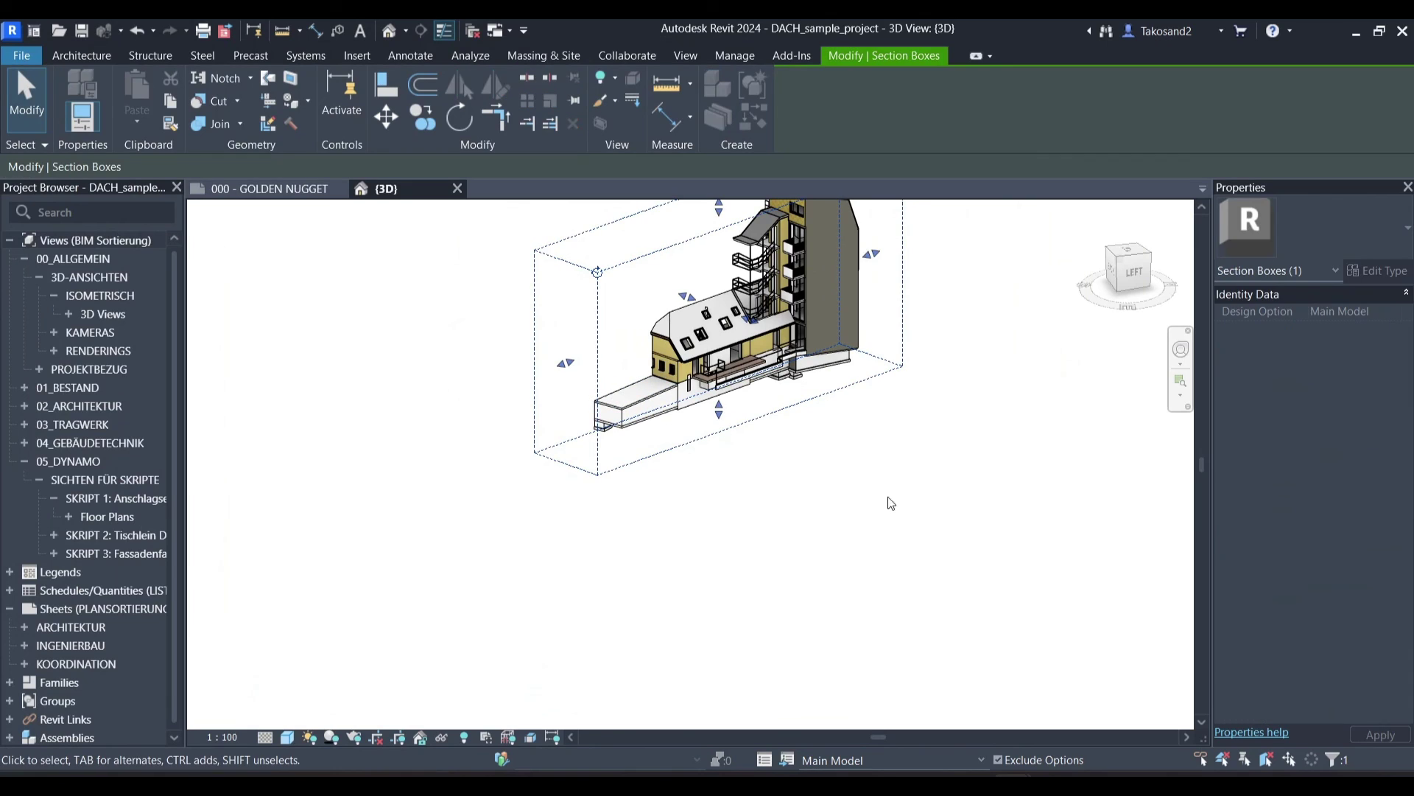
pyautogui.click(711, 480)
pyautogui.scroll(-2, 711, 480)
pyautogui.click(669, 325)
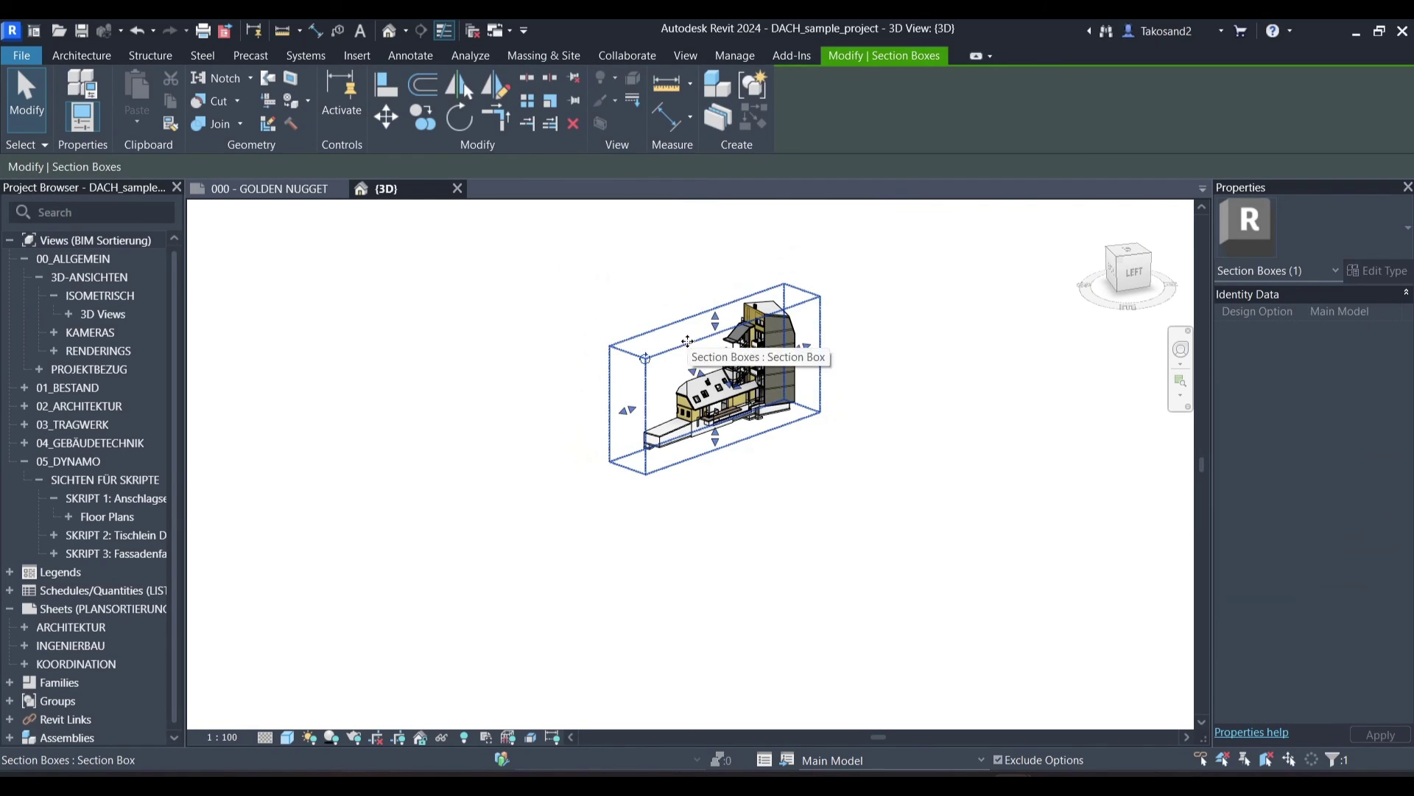
pyautogui.moveTo(1135, 266)
pyautogui.mouseDown()
pyautogui.moveTo(900, 316)
pyautogui.moveTo(631, 325)
pyautogui.moveTo(1189, 324)
pyautogui.mouseUp()
pyautogui.moveTo(750, 391); pyautogui.dragTo(921, 388)
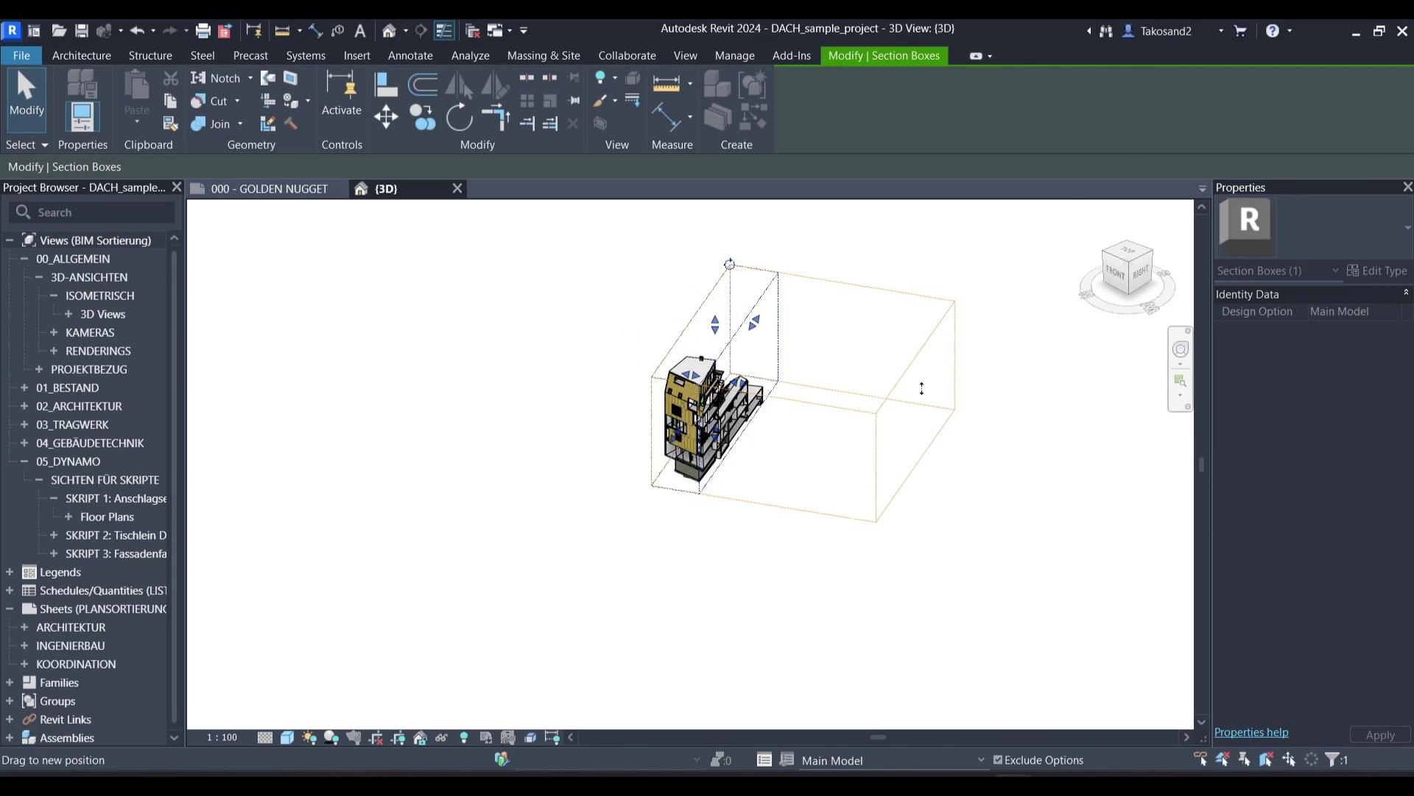
pyautogui.click(662, 495)
# - Orbit to a front-like angle and uncheck Section Box in the view's Properties
pyautogui.moveTo(1127, 267)
pyautogui.mouseDown()
pyautogui.moveTo(1189, 278)
pyautogui.moveTo(373, 327)
pyautogui.moveTo(890, 430)
pyautogui.moveTo(1101, 306)
pyautogui.moveTo(278, 243)
pyautogui.mouseUp()
pyautogui.scroll(5, 704, 357)
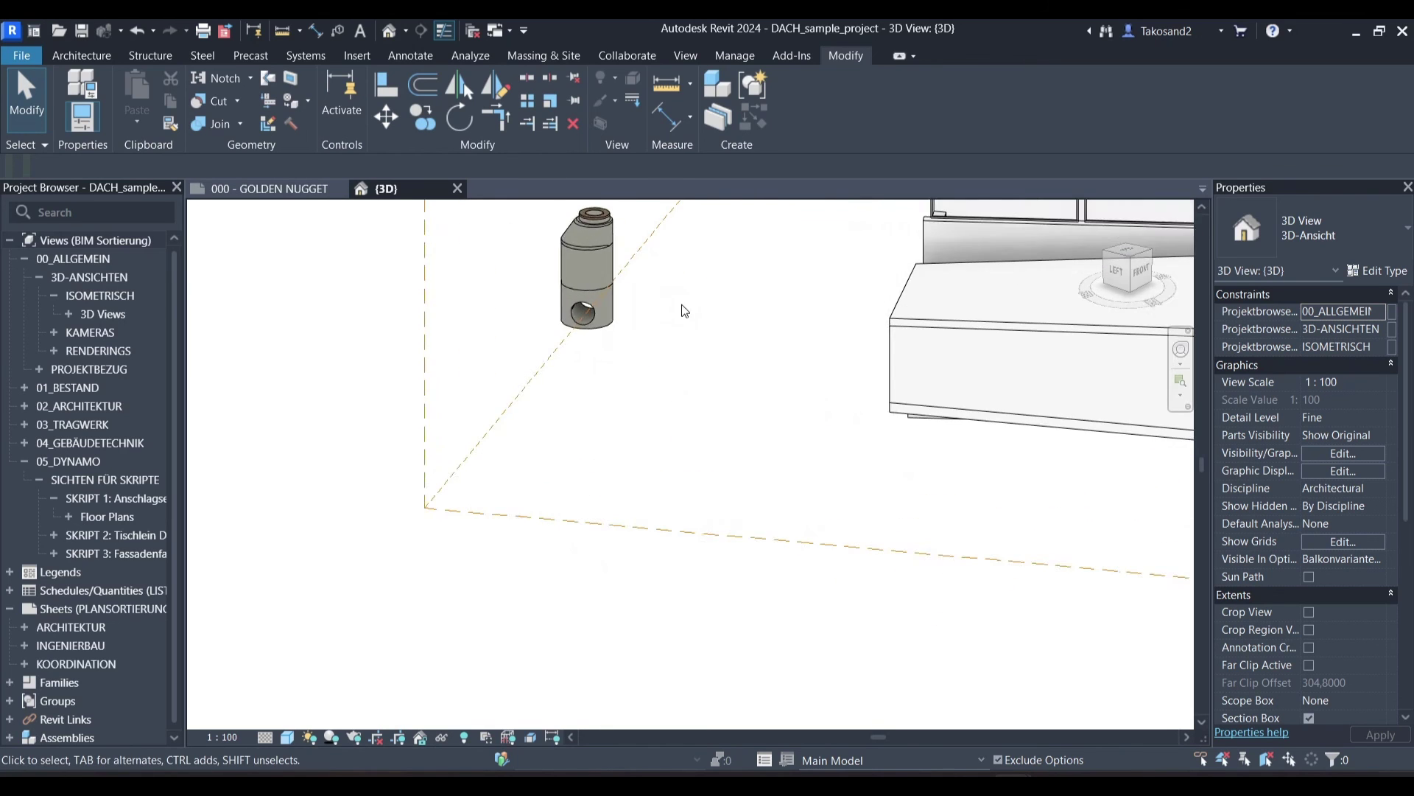
pyautogui.scroll(-5, 682, 310)
pyautogui.scroll(-1, 742, 492)
pyautogui.scroll(2, 741, 491)
pyautogui.scroll(4, 628, 507)
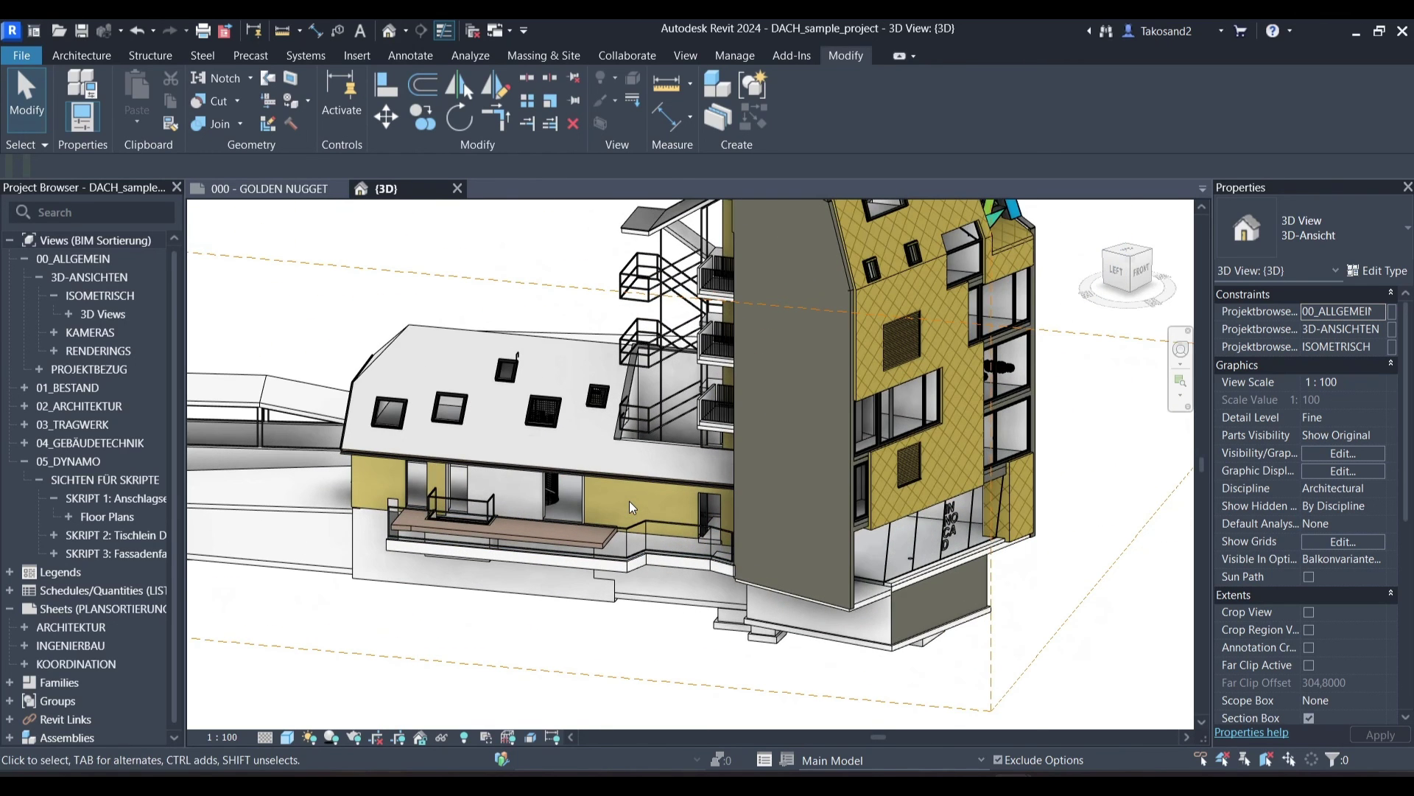
pyautogui.scroll(-1, 1275, 699)
pyautogui.click(1309, 683)
pyautogui.scroll(-3, 921, 589)
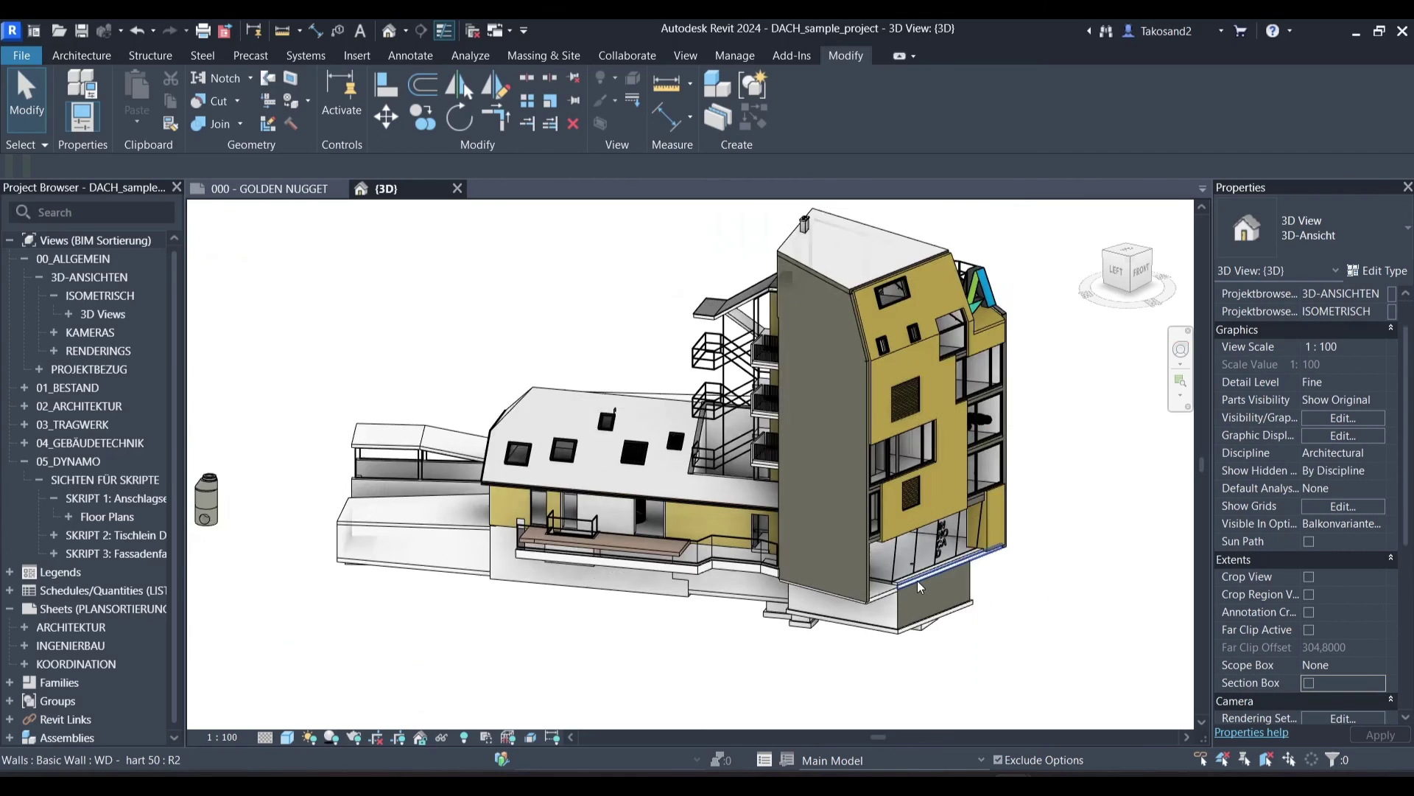
pyautogui.scroll(-1, 1006, 529)
pyautogui.click(288, 737)
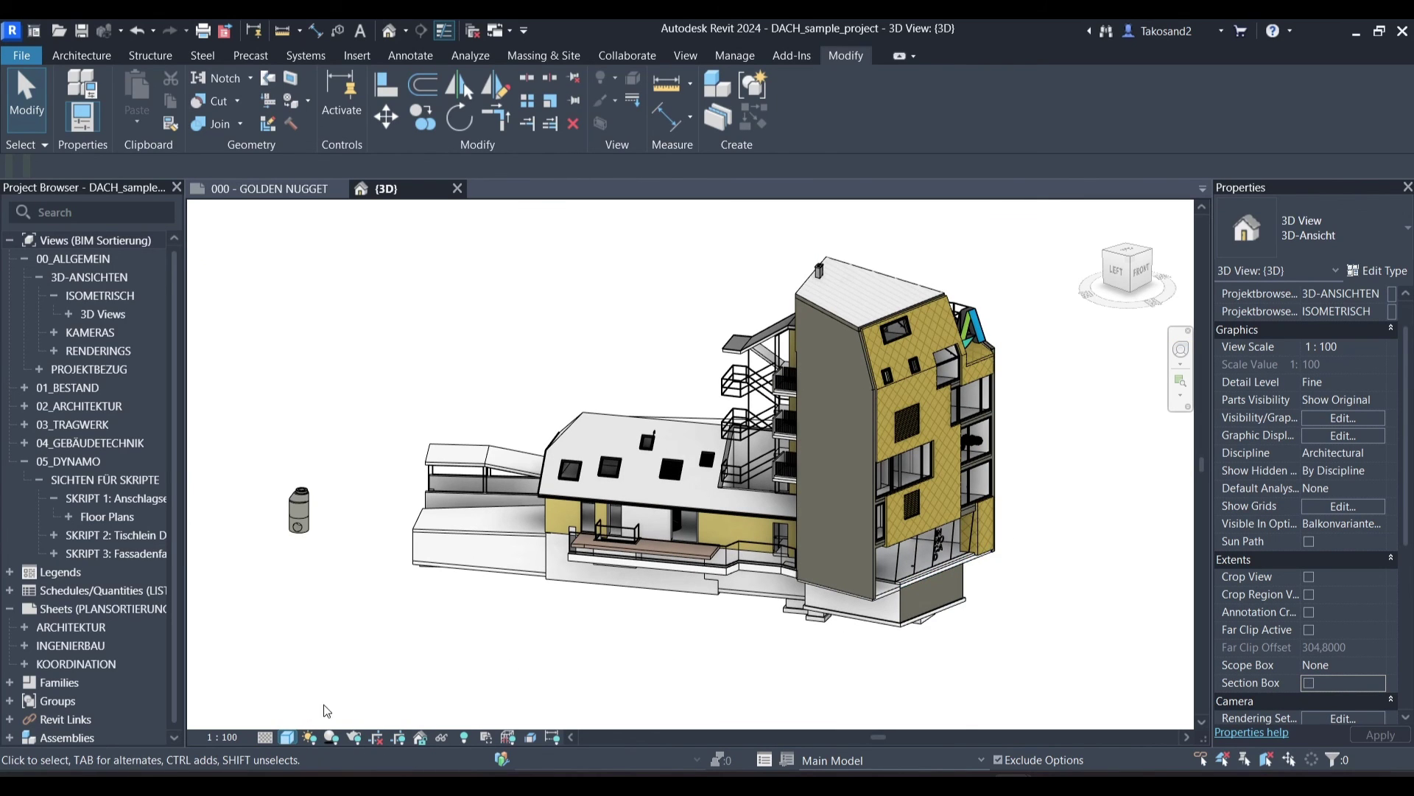